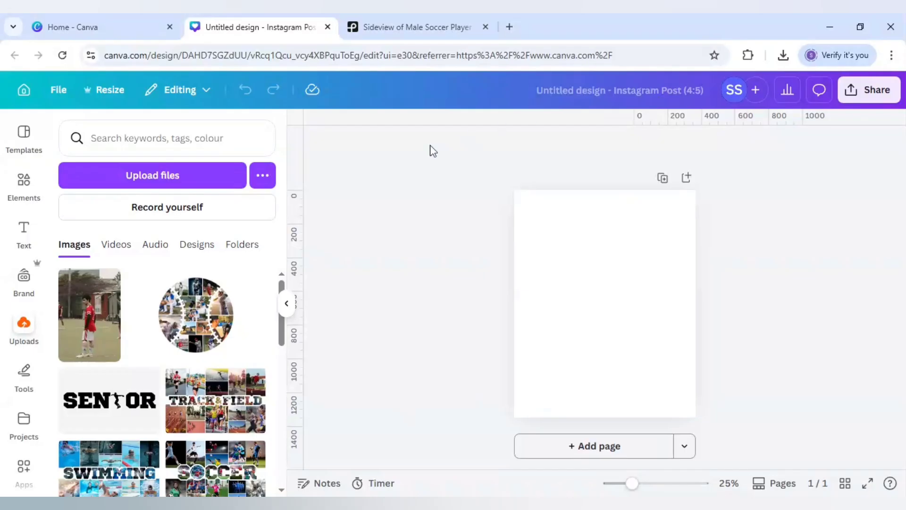
Place the uploaded side-view photo of the soccer player in the red jersey on the blank page.
click(434, 23)
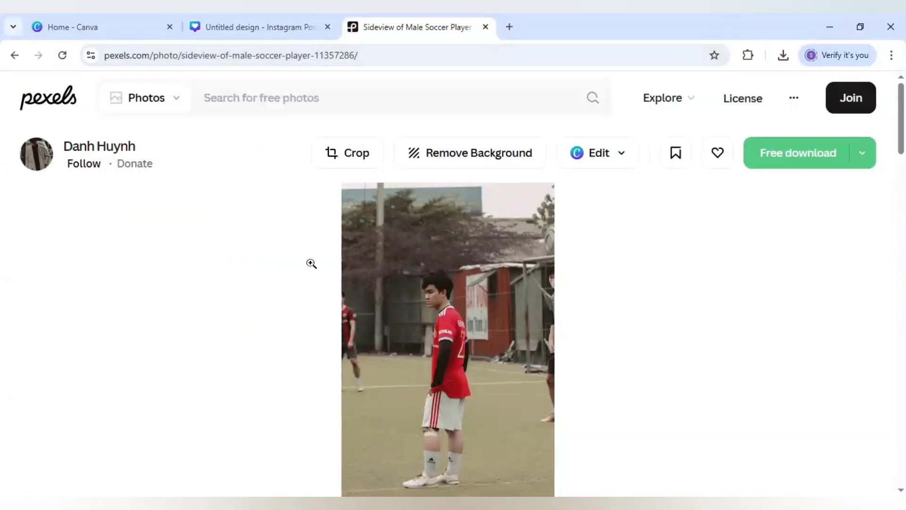
click(268, 18)
click(90, 333)
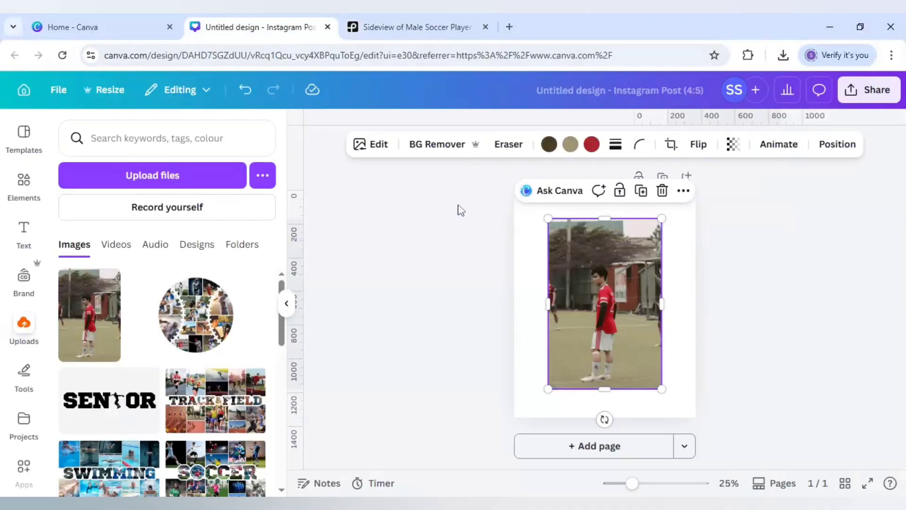
Upscale the soccer player photo at 4x resolution with the Image Upscaler app.
mouse_move(632, 485)
mouse_down()
mouse_move(655, 488)
mouse_move(636, 486)
mouse_up()
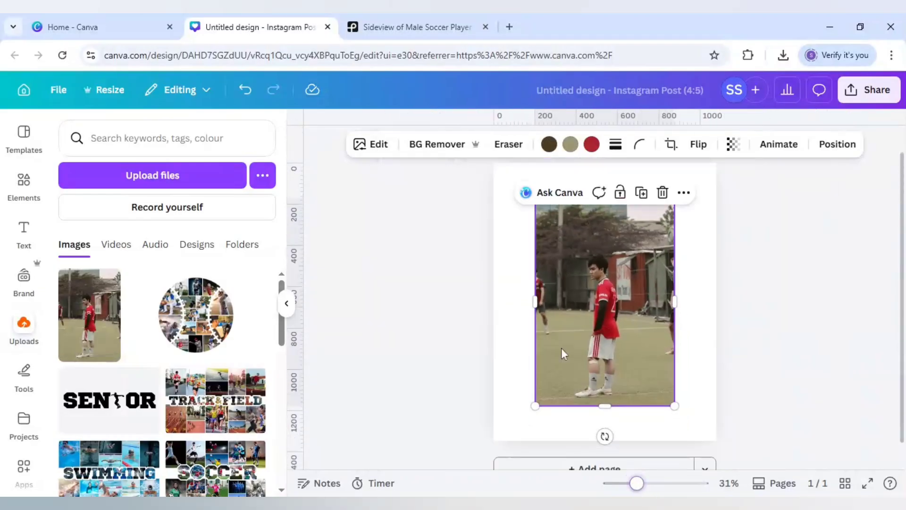
click(381, 151)
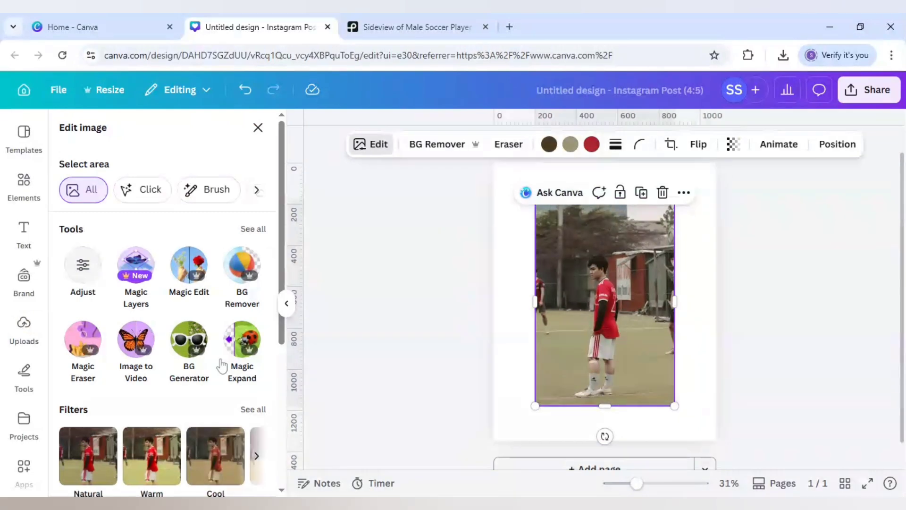
scroll(222, 363, down, 4)
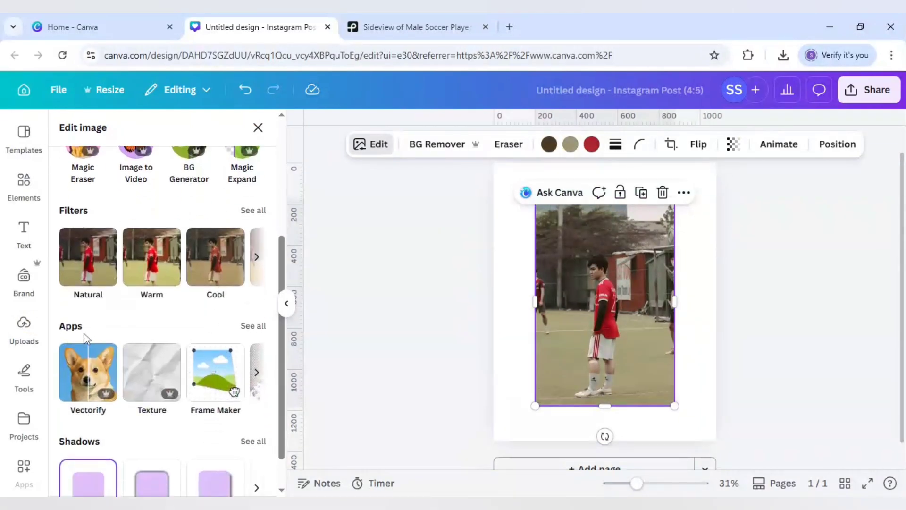
click(255, 329)
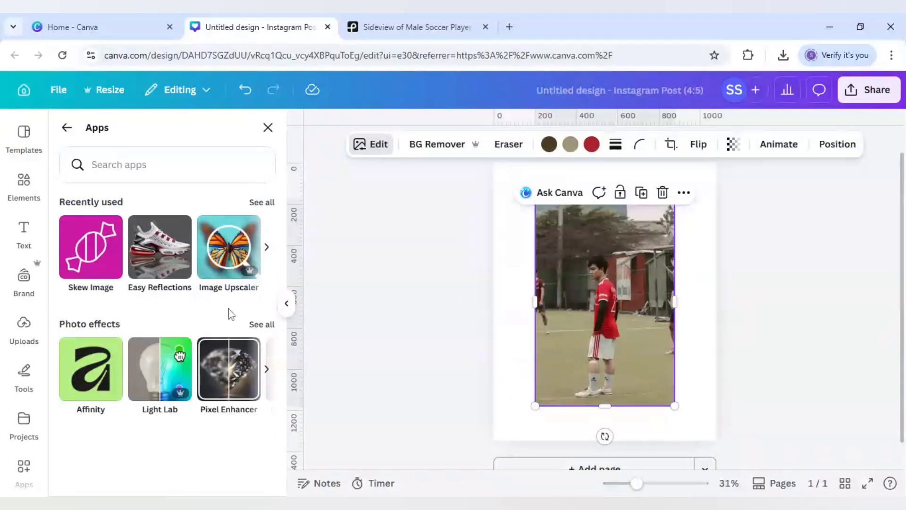
click(233, 250)
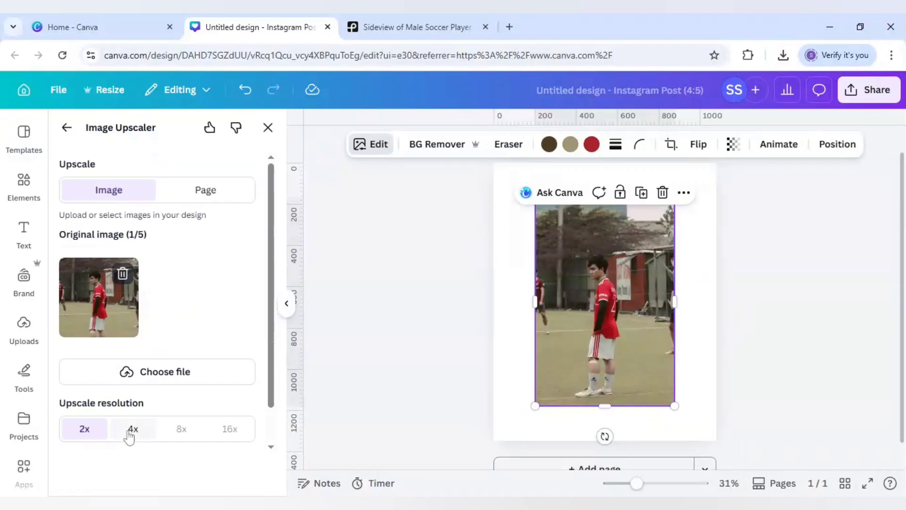
click(134, 432)
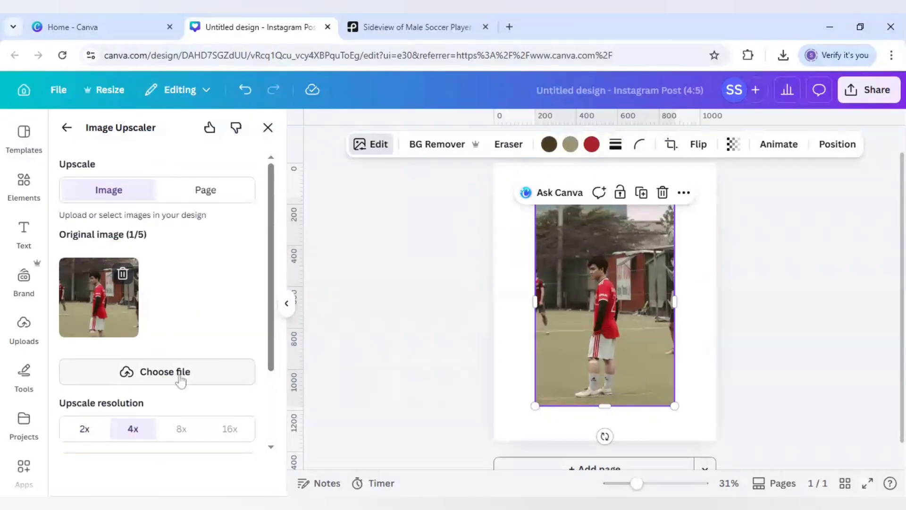
scroll(182, 377, down, 2)
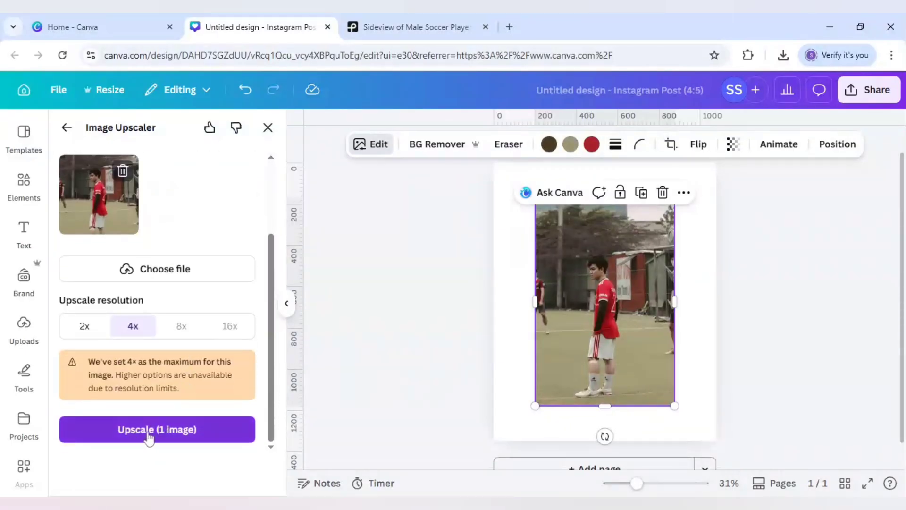
click(149, 430)
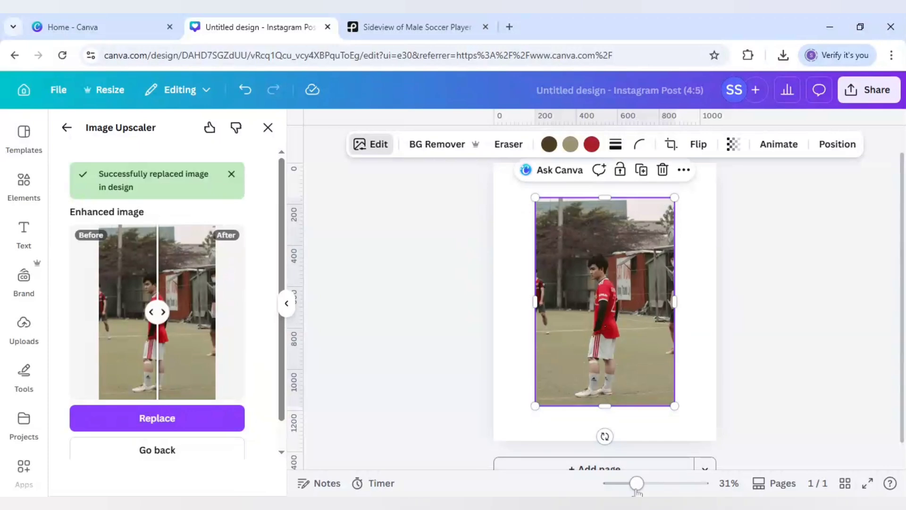
Crop the photo from the bottom, top and left edges down to the player's head and upper body.
mouse_move(637, 484)
mouse_down()
mouse_move(650, 490)
mouse_move(626, 492)
mouse_up()
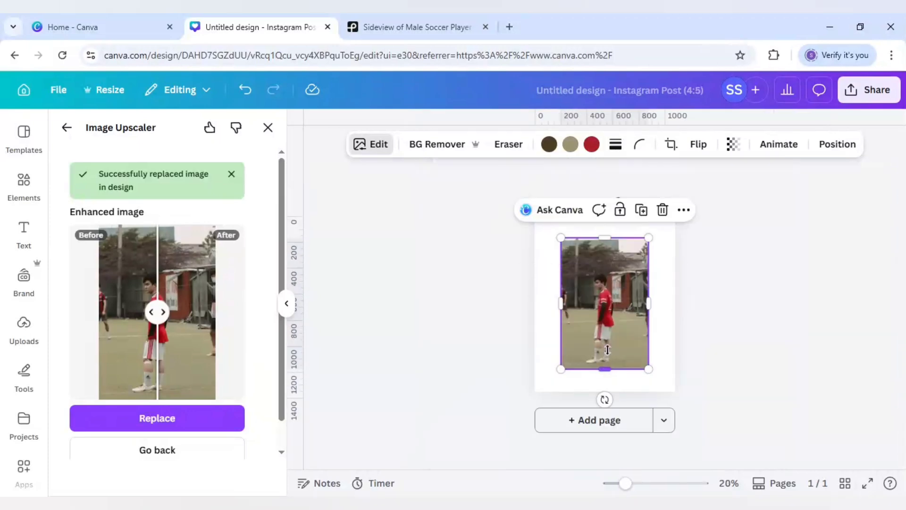
drag(604, 369, 603, 317)
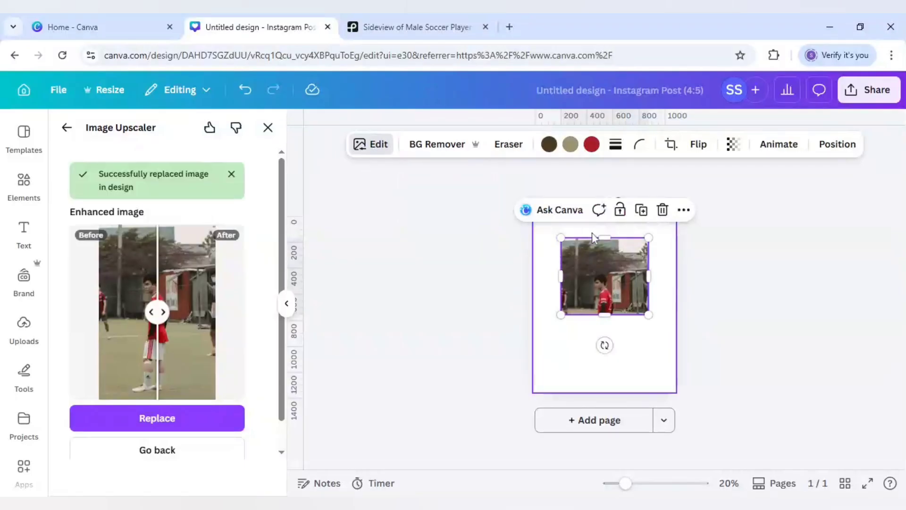
drag(593, 239, 592, 267)
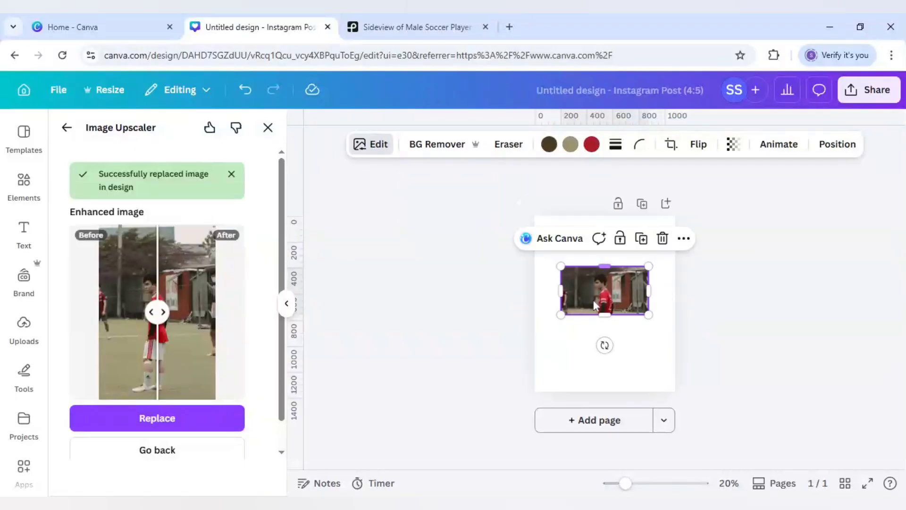
drag(562, 296, 581, 295)
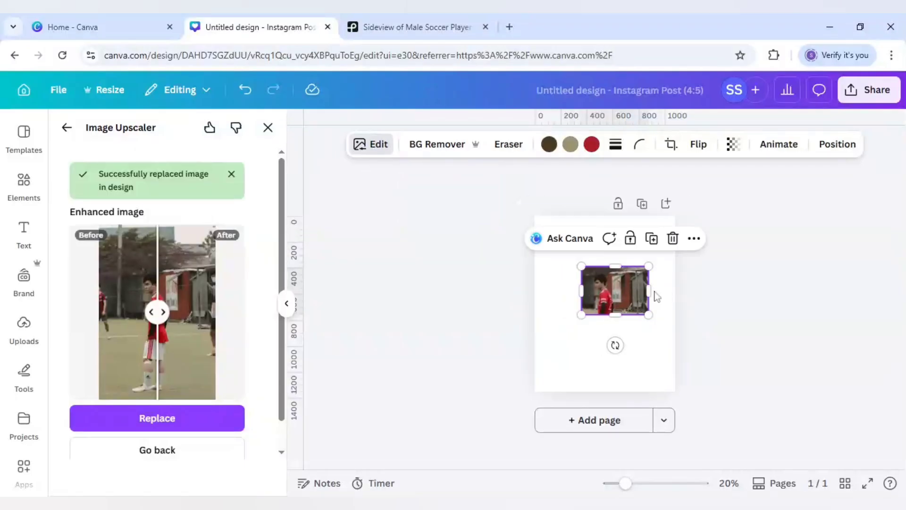
Enlarge the cropped photo and centre it so that it covers the whole page.
drag(650, 288, 681, 383)
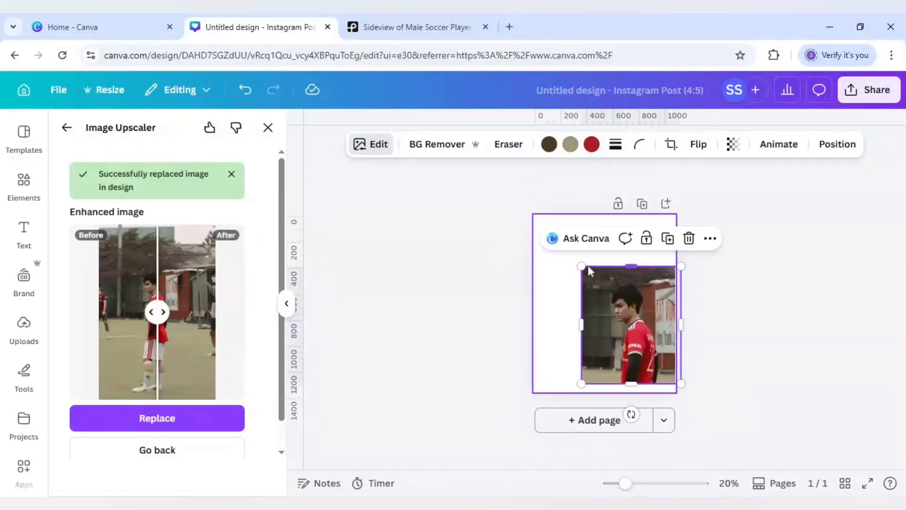
drag(584, 266, 508, 222)
drag(558, 369, 562, 376)
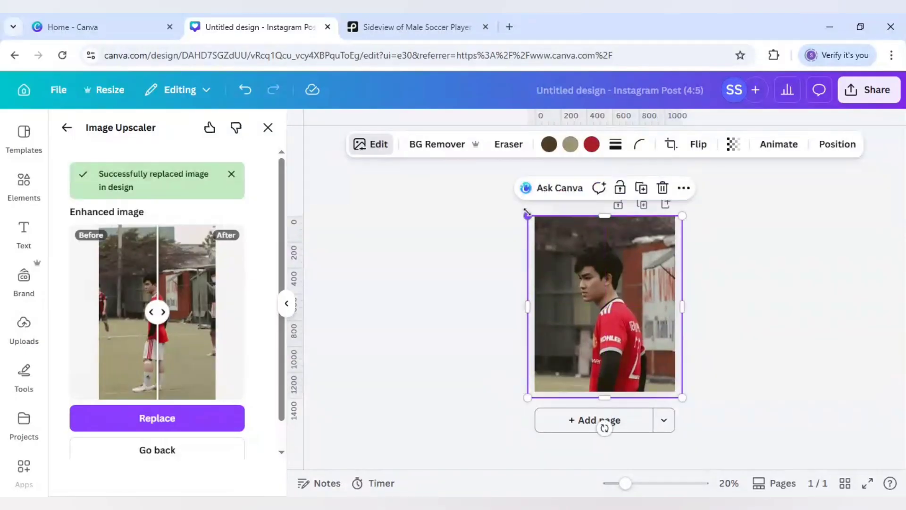
drag(527, 213, 518, 205)
drag(595, 278, 599, 281)
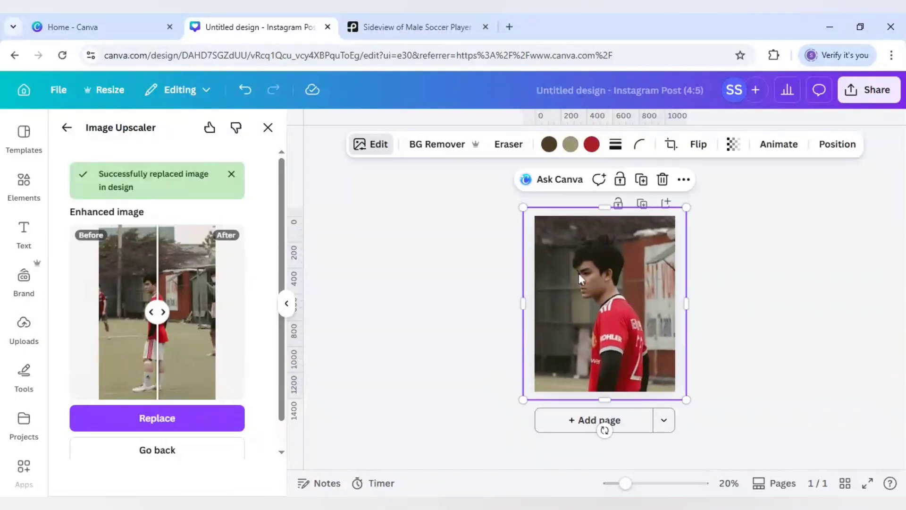
Remove the photo's background and scale the player cutout up beyond the page edges.
click(431, 149)
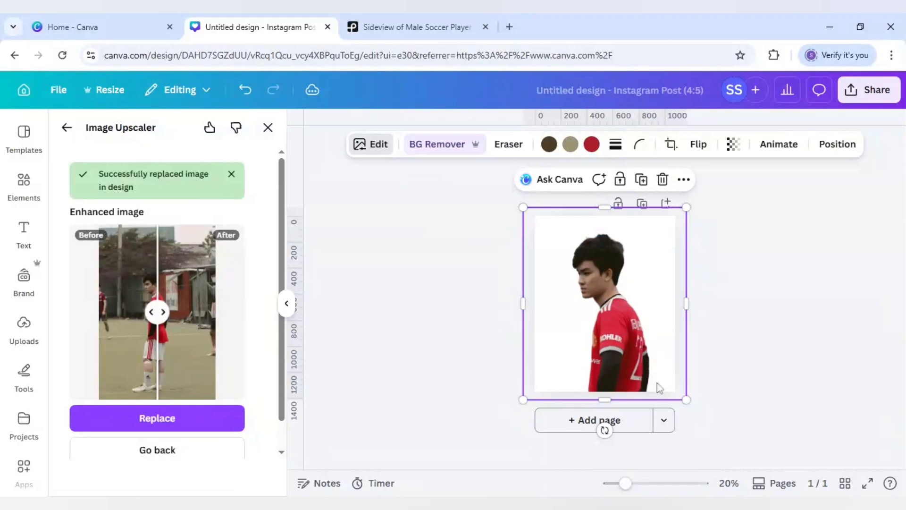
drag(626, 483, 637, 483)
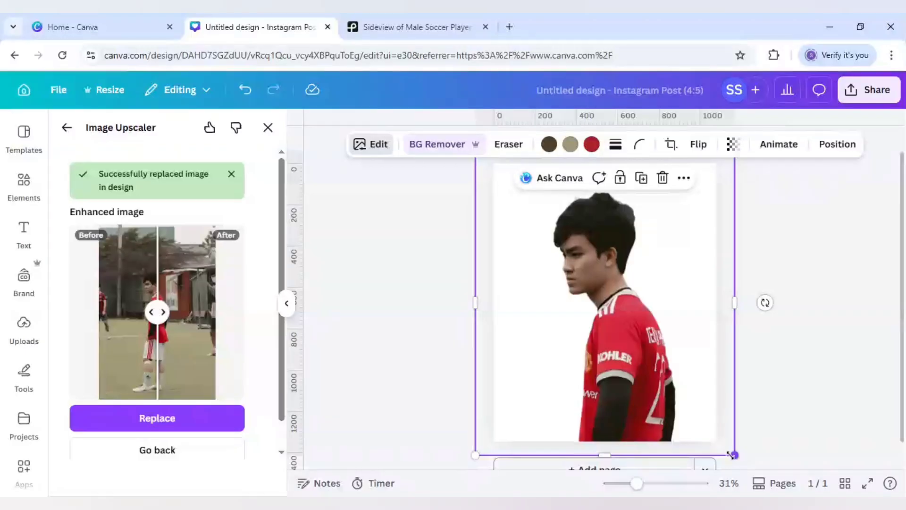
drag(775, 491, 801, 487)
drag(640, 486, 631, 484)
drag(489, 174, 466, 163)
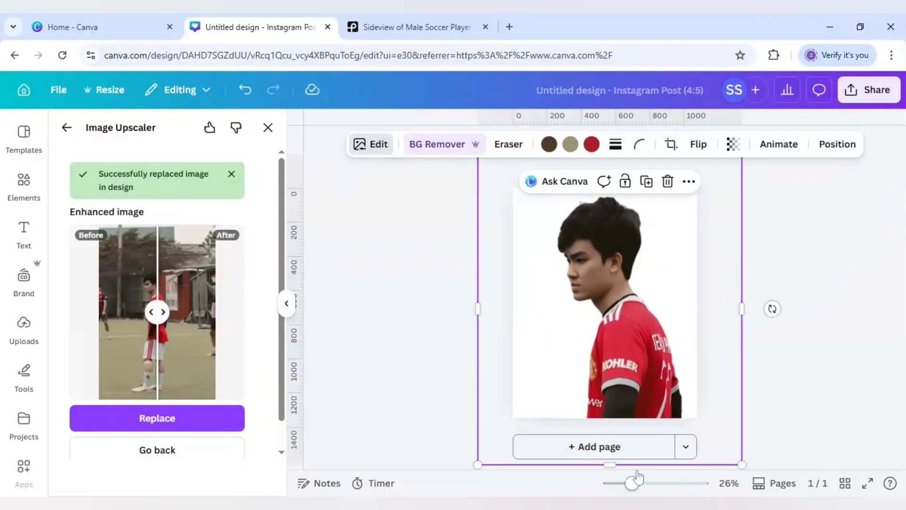
Crop the cutout's frame closer to the player on the bottom, right, left and top sides.
drag(625, 464, 610, 430)
drag(735, 276, 692, 277)
drag(491, 277, 521, 278)
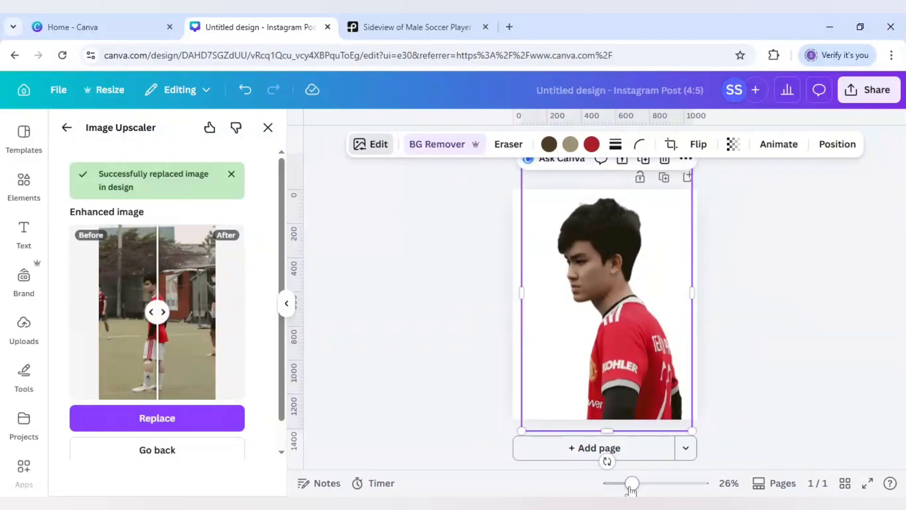
drag(632, 482, 623, 482)
drag(569, 215, 569, 240)
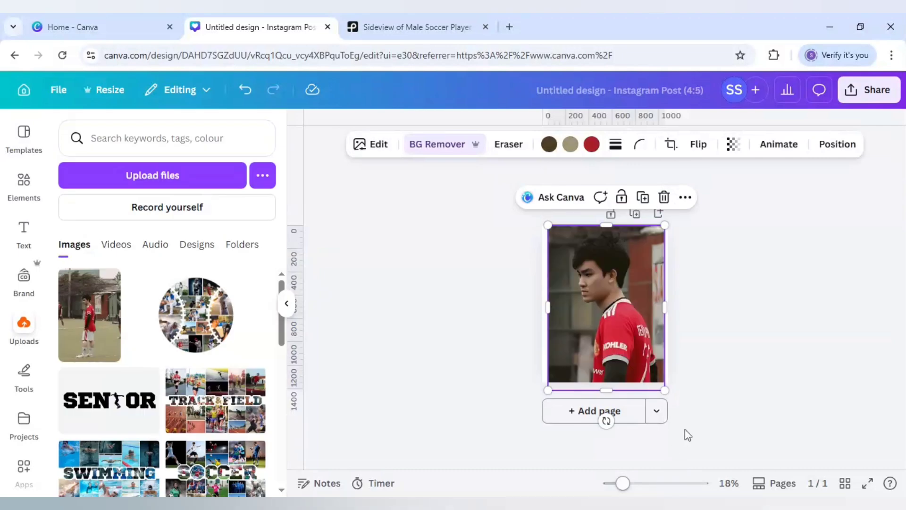
click(684, 429)
Add a square shape over the player and fill it with black #000000.
drag(623, 482, 645, 483)
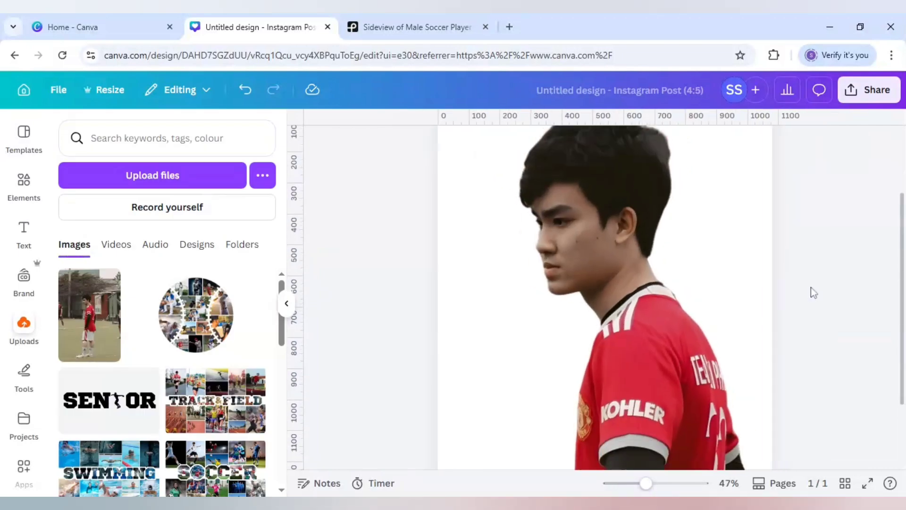
key(r)
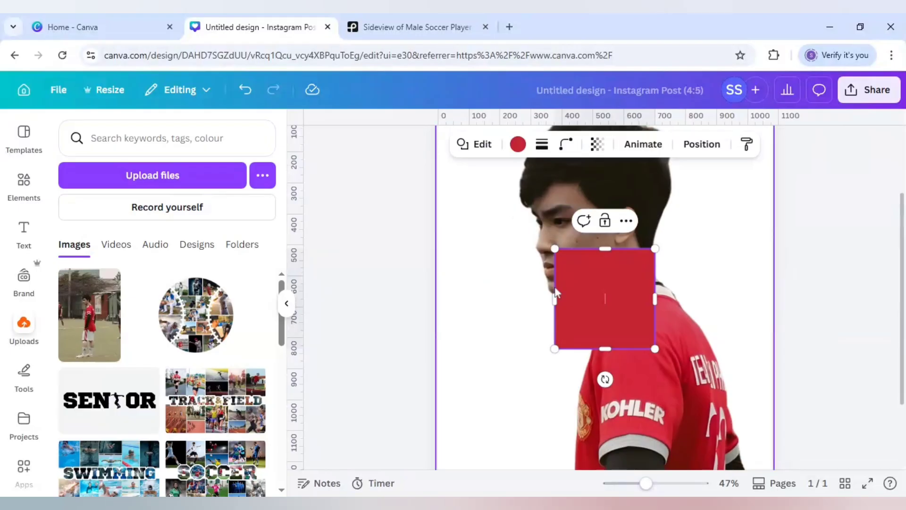
click(531, 301)
click(625, 301)
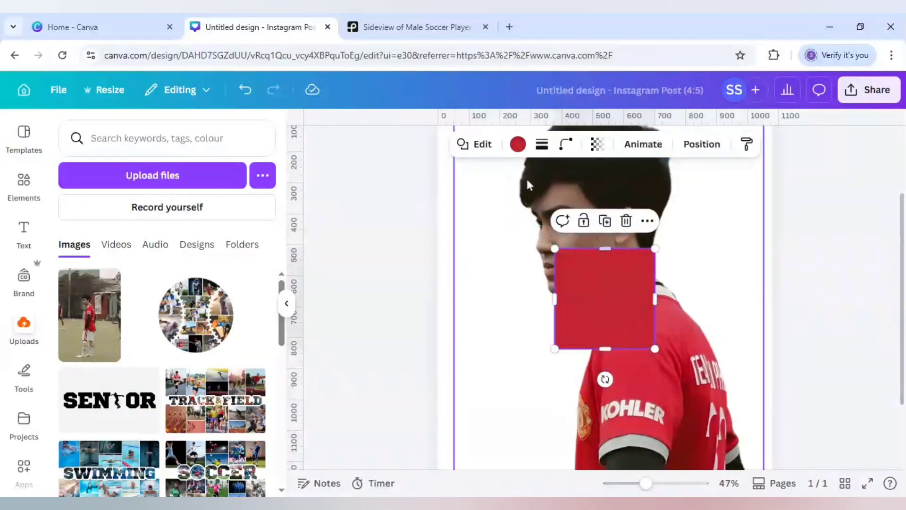
click(517, 144)
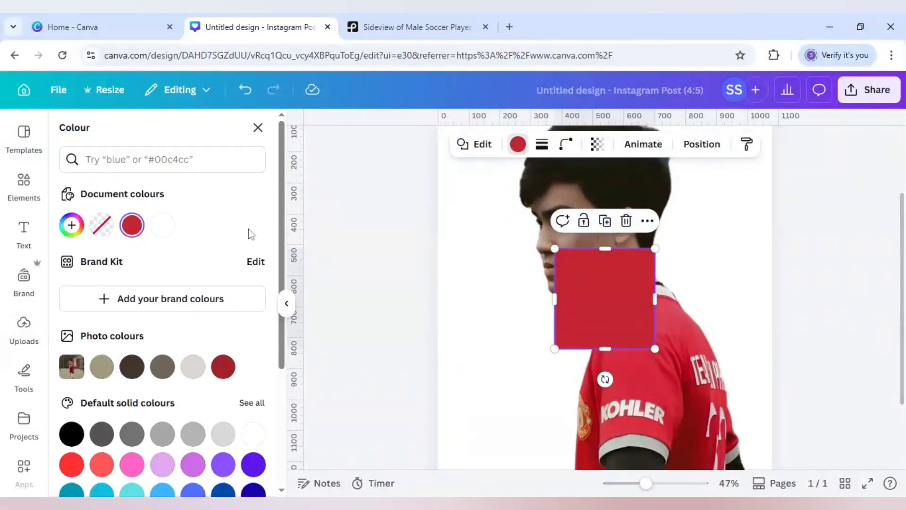
click(72, 433)
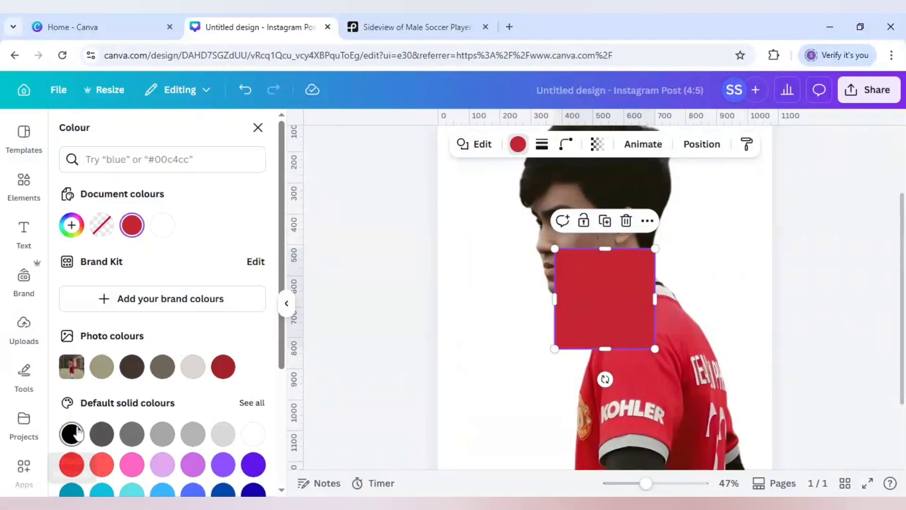
Give the black square a solid white stroke with a weight of 10.
click(542, 146)
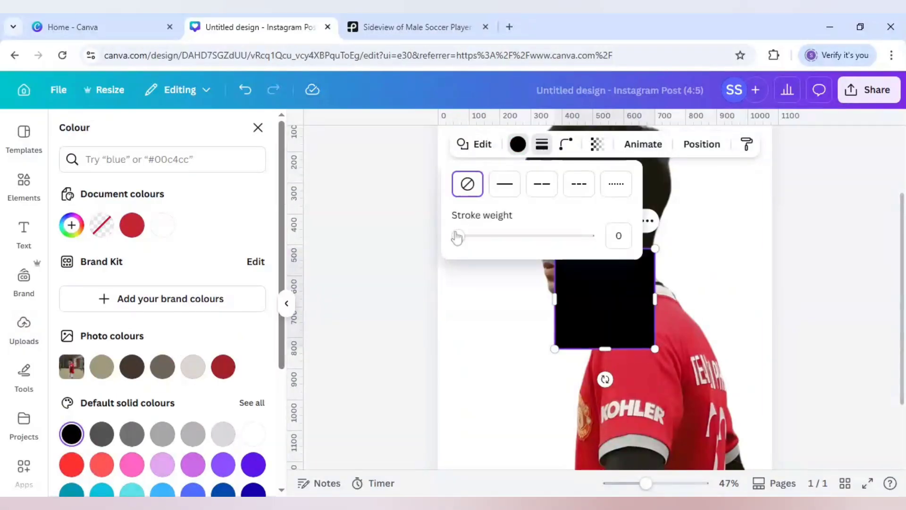
drag(460, 241, 472, 236)
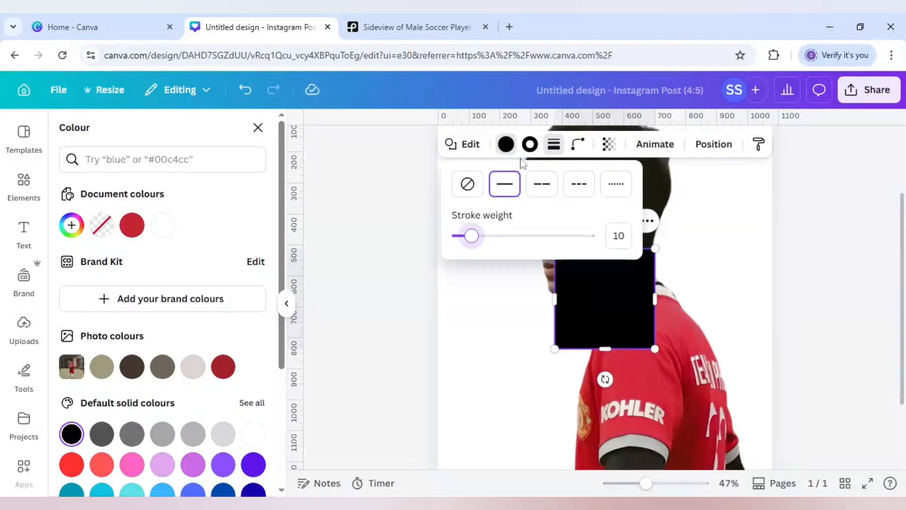
click(531, 145)
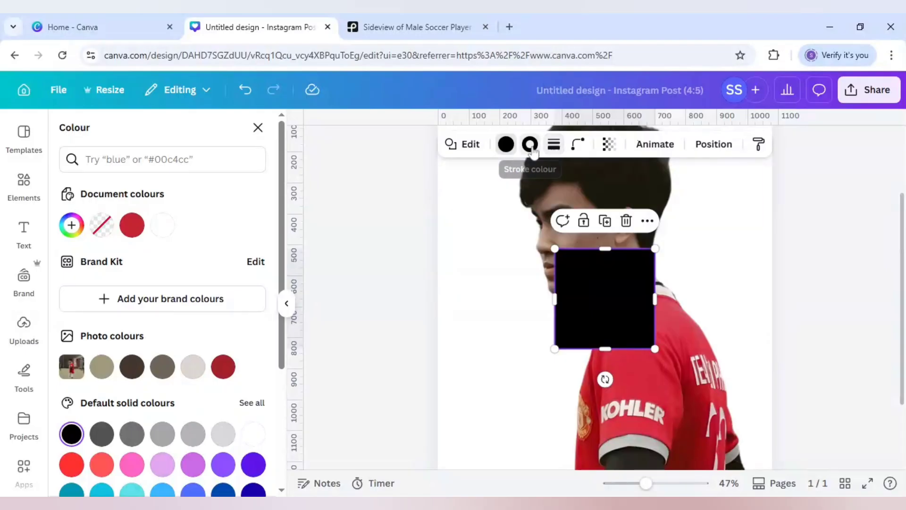
click(254, 437)
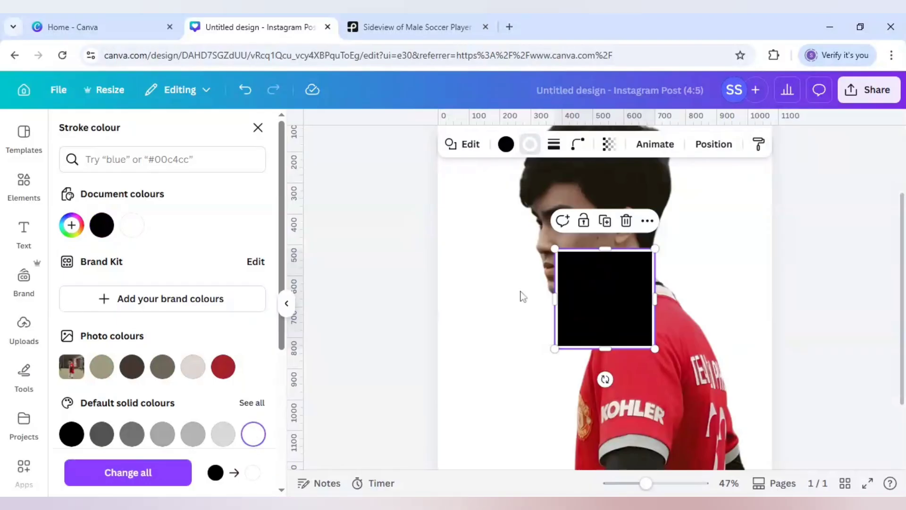
Move the black square onto the side of the player's head and shrink it to cover the temple and upper ear.
drag(618, 320, 637, 249)
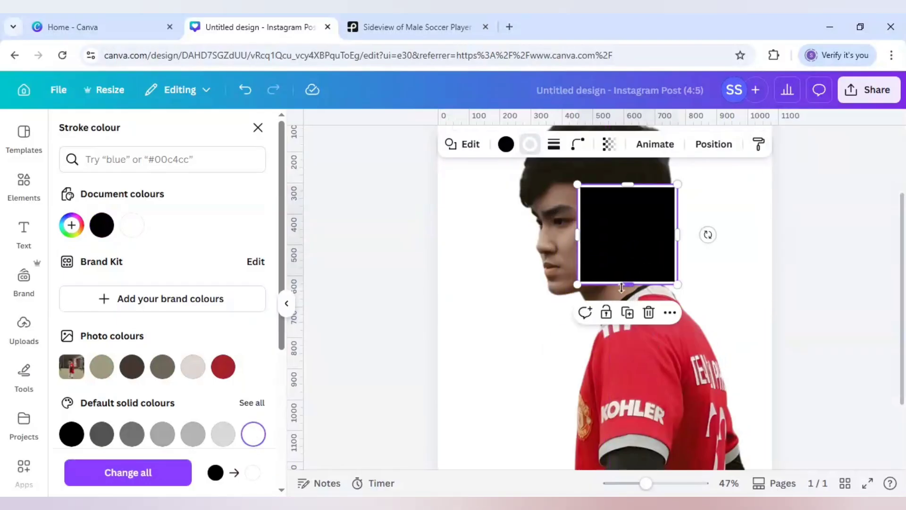
drag(621, 287, 624, 237)
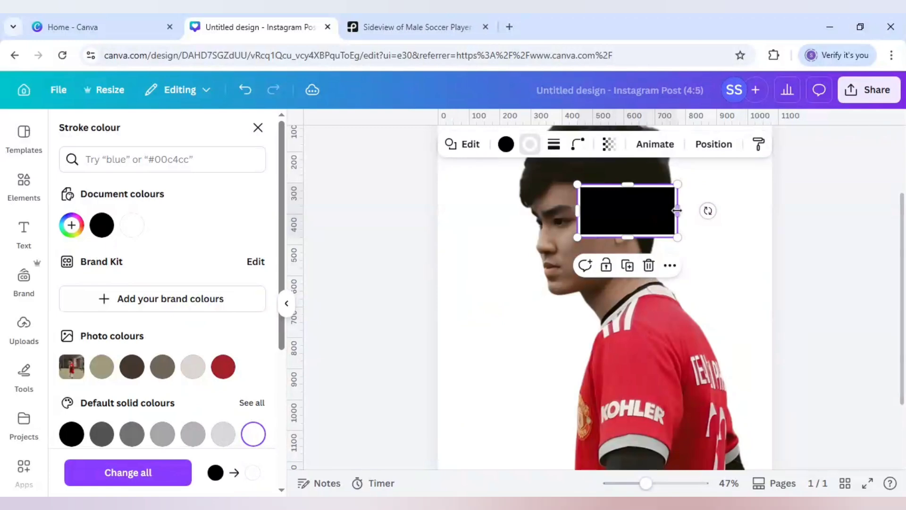
drag(677, 211, 633, 204)
mouse_move(605, 235)
mouse_down()
mouse_move(608, 228)
mouse_move(604, 245)
mouse_up()
scroll(608, 228, up, 2)
click(649, 257)
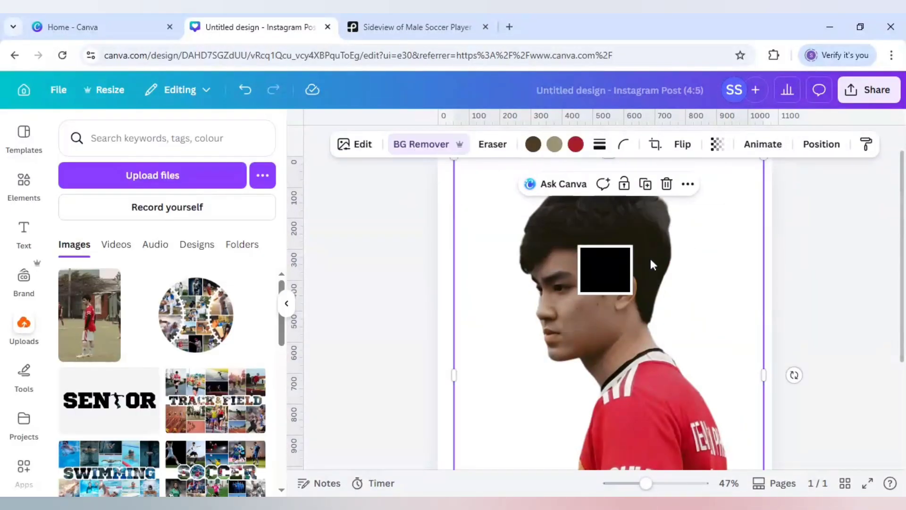
scroll(650, 262, down, 2)
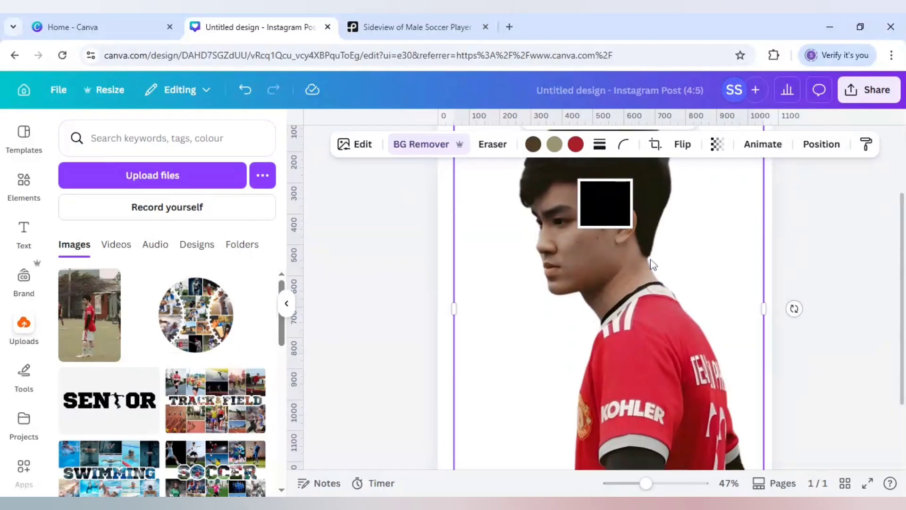
Add a straight white line to the page and set its stroke weight to 10.
scroll(651, 262, up, 2)
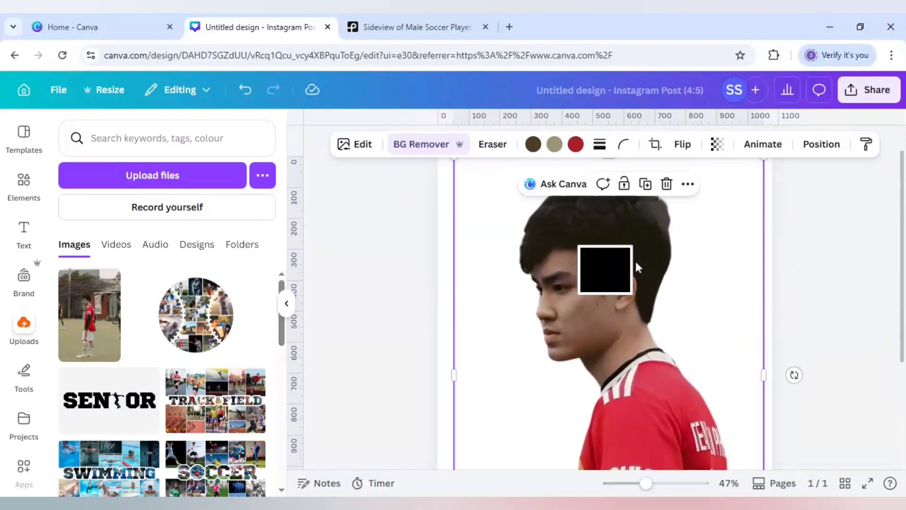
key(l)
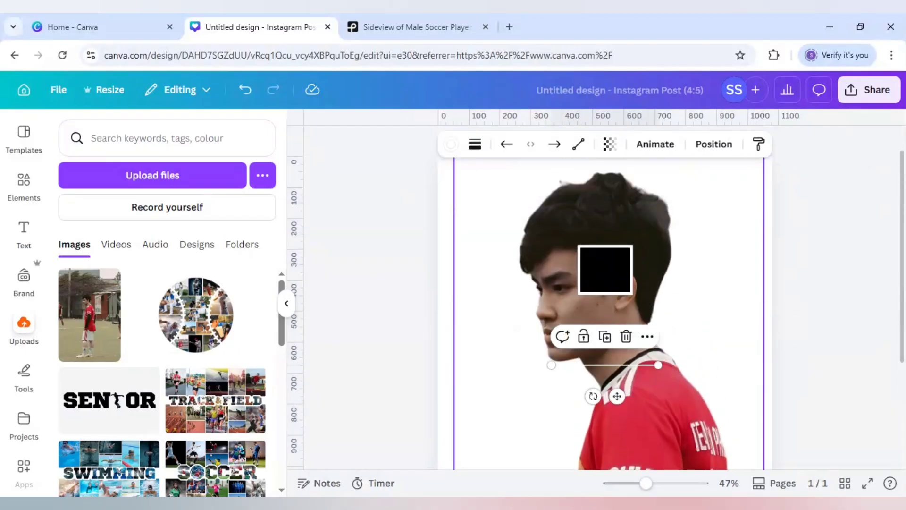
click(475, 144)
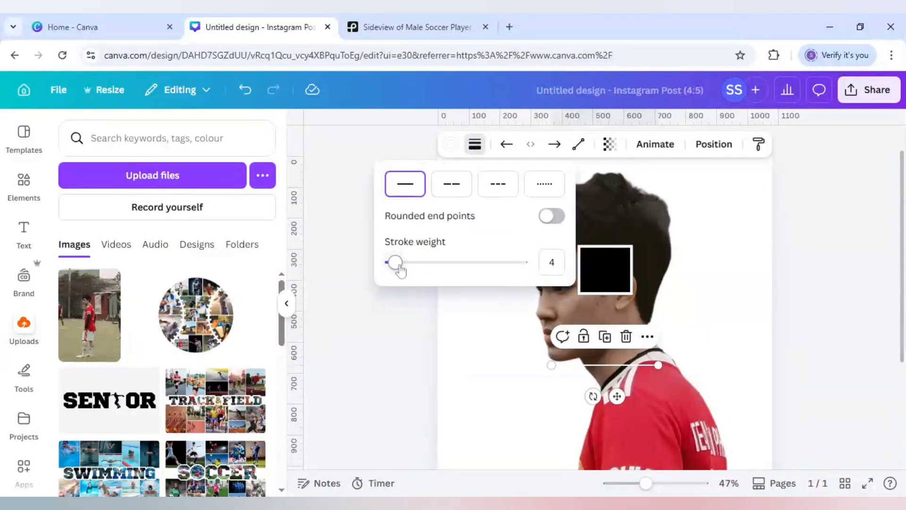
drag(400, 270, 403, 264)
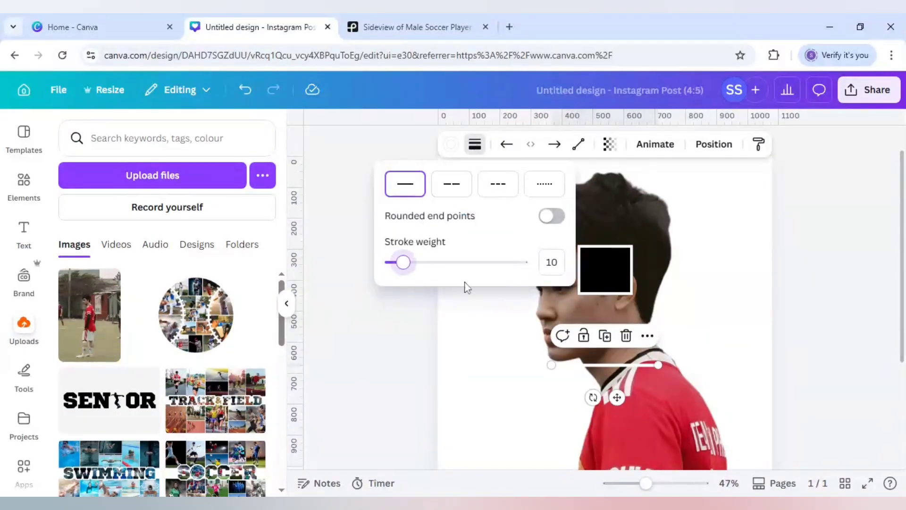
Rotate the line to vertical, shorten it, and stand it on the black square's top edge near the corner above the ear.
mouse_move(594, 397)
mouse_down()
mouse_move(565, 355)
mouse_move(582, 247)
mouse_move(594, 266)
mouse_up()
drag(623, 309, 623, 244)
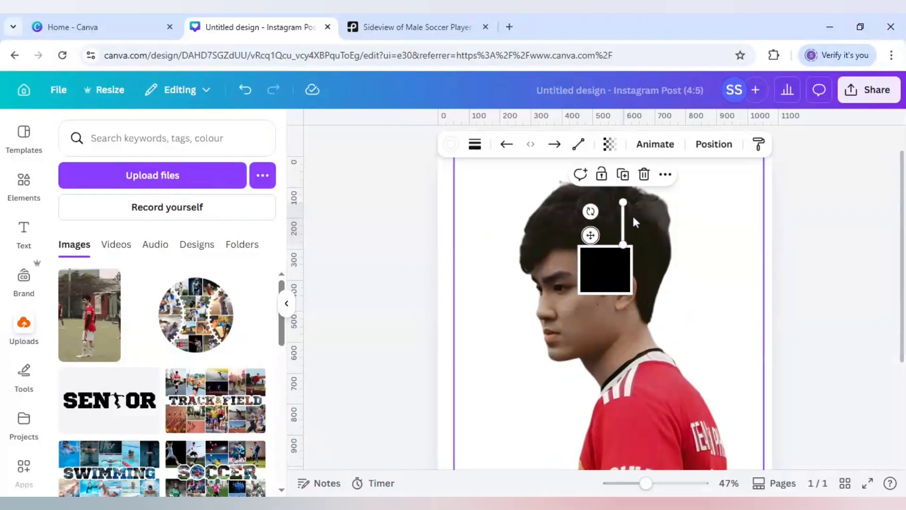
drag(642, 484, 654, 483)
click(693, 256)
click(631, 198)
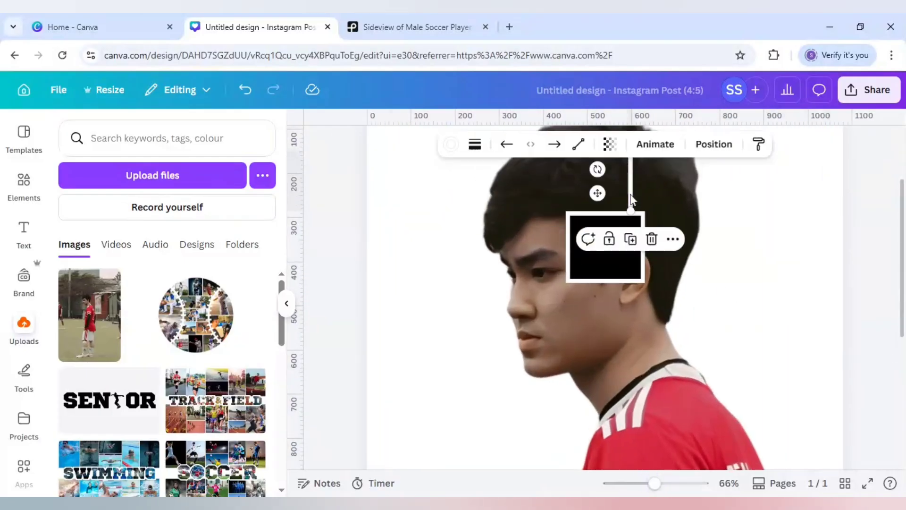
key(Right)
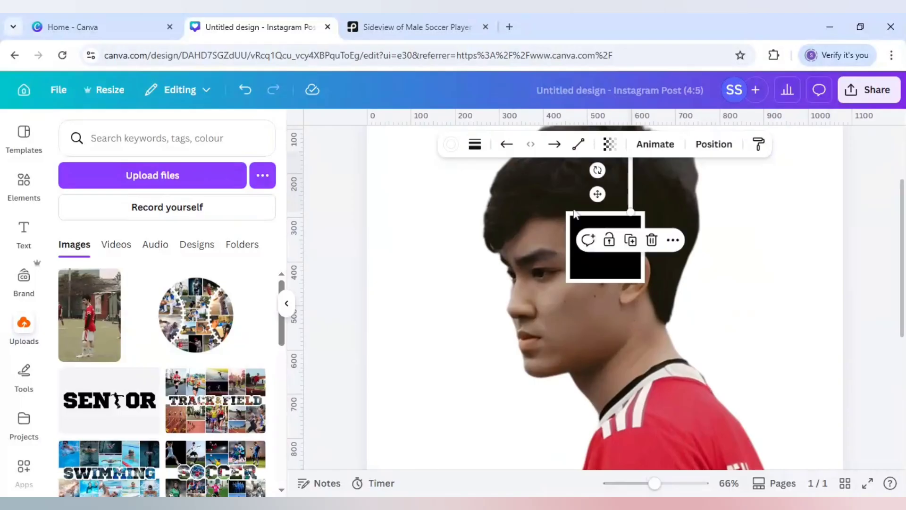
scroll(742, 297, up, 3)
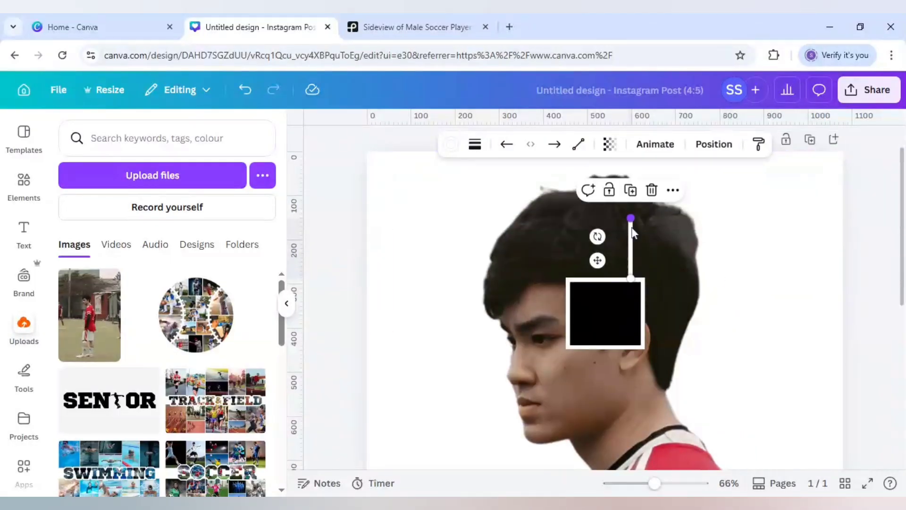
drag(632, 228, 631, 236)
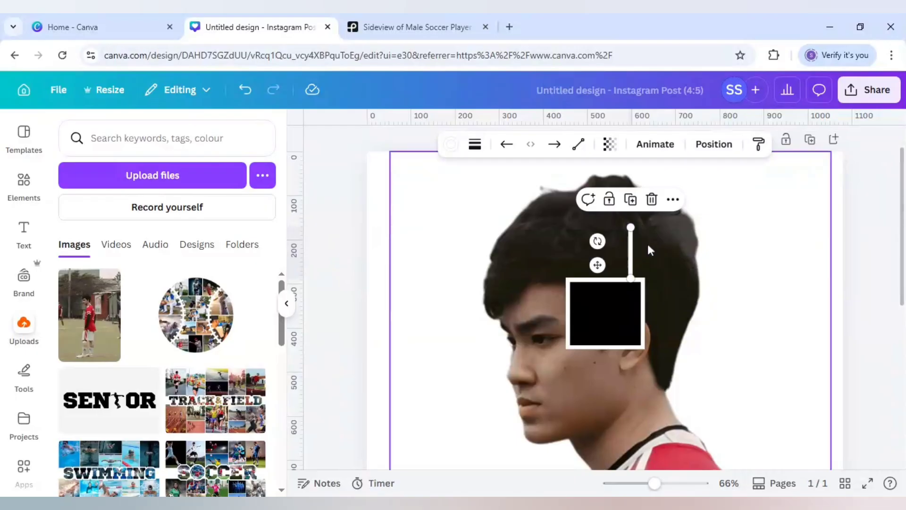
Duplicate the vertical line toward the front hair, and extend a horizontal copy from the black square to the forehead hairline.
click(629, 199)
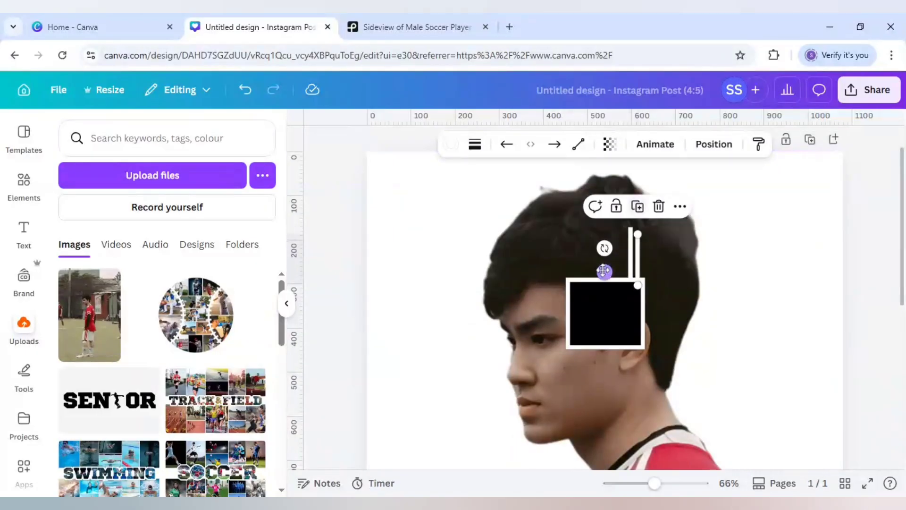
drag(608, 271, 517, 269)
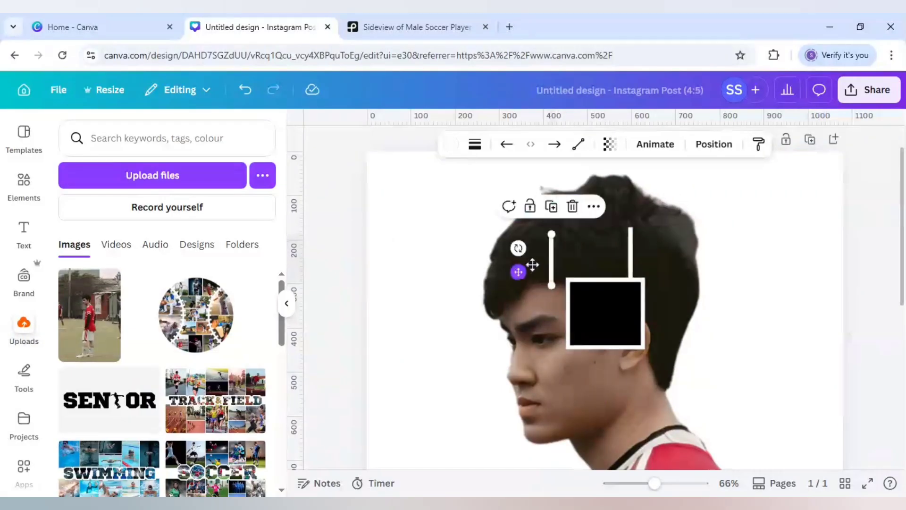
scroll(538, 246, down, 1)
click(552, 181)
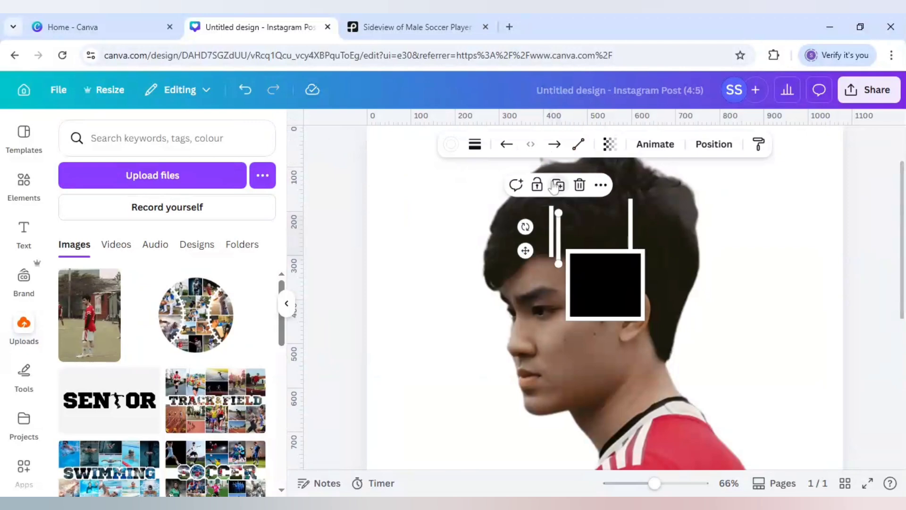
drag(525, 226, 556, 288)
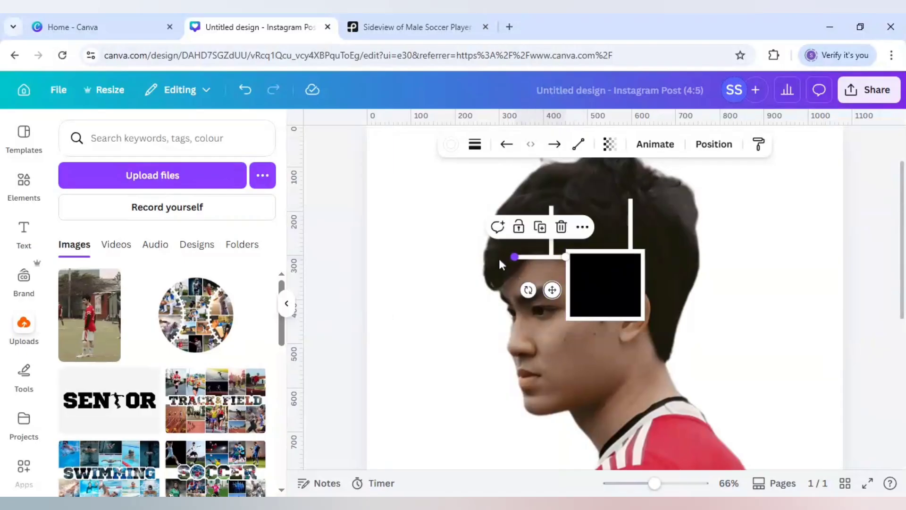
drag(514, 256, 471, 256)
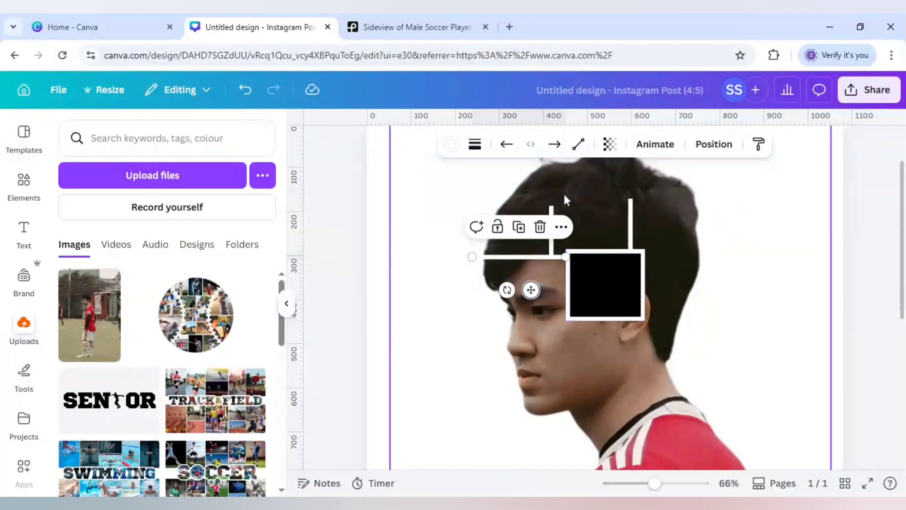
Duplicate the horizontal line across the hair behind the square, and place another copy across the nape below the ear.
click(452, 171)
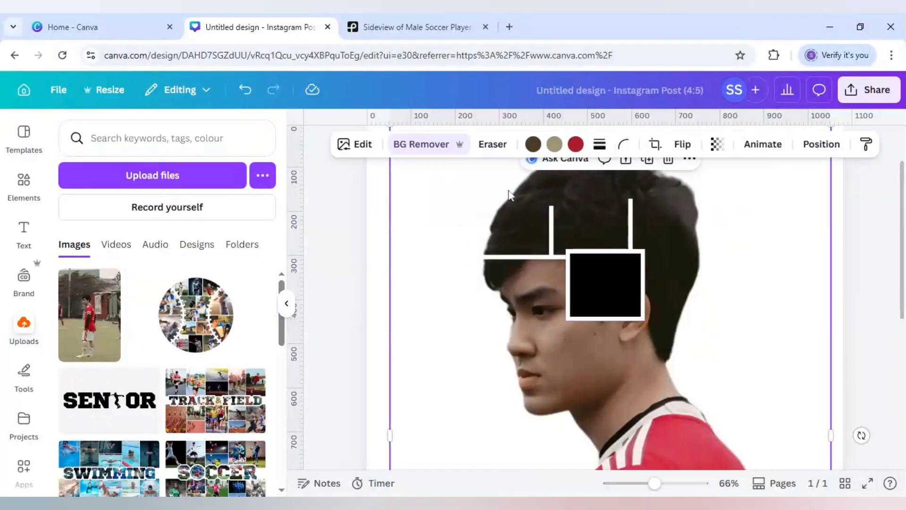
click(552, 210)
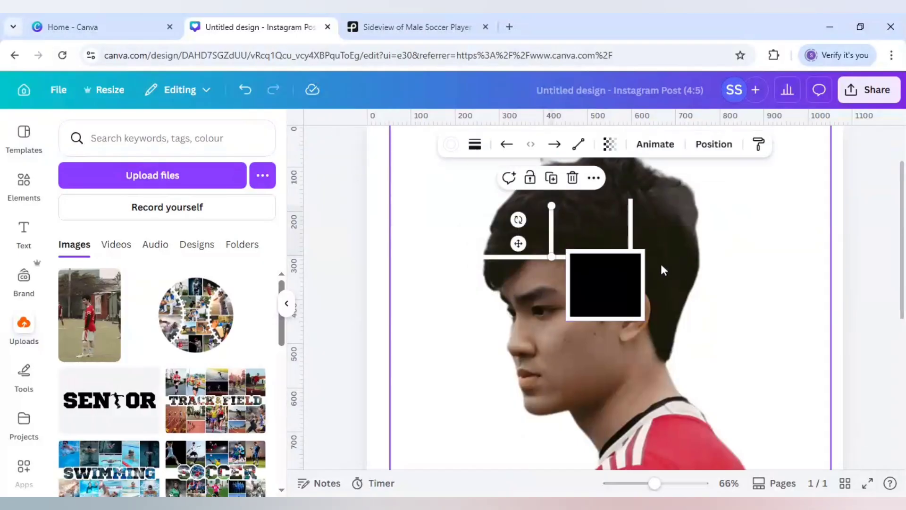
click(517, 257)
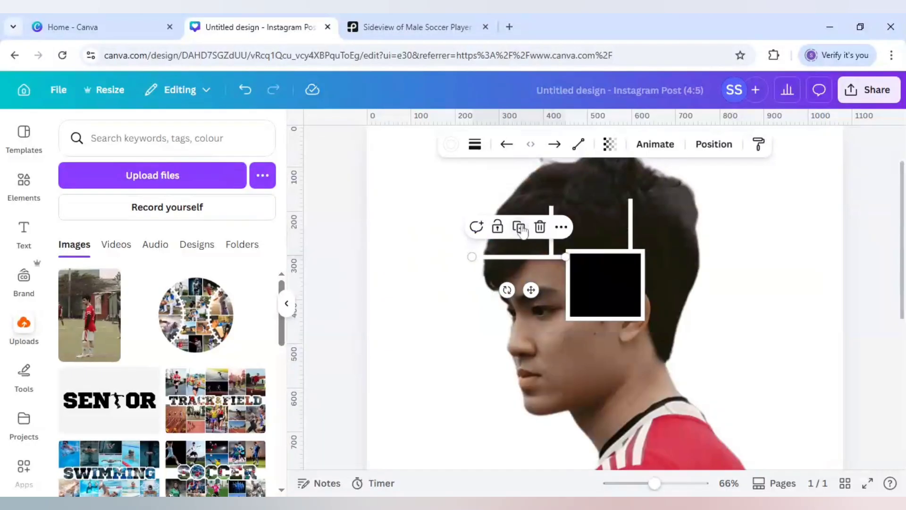
drag(538, 296, 702, 310)
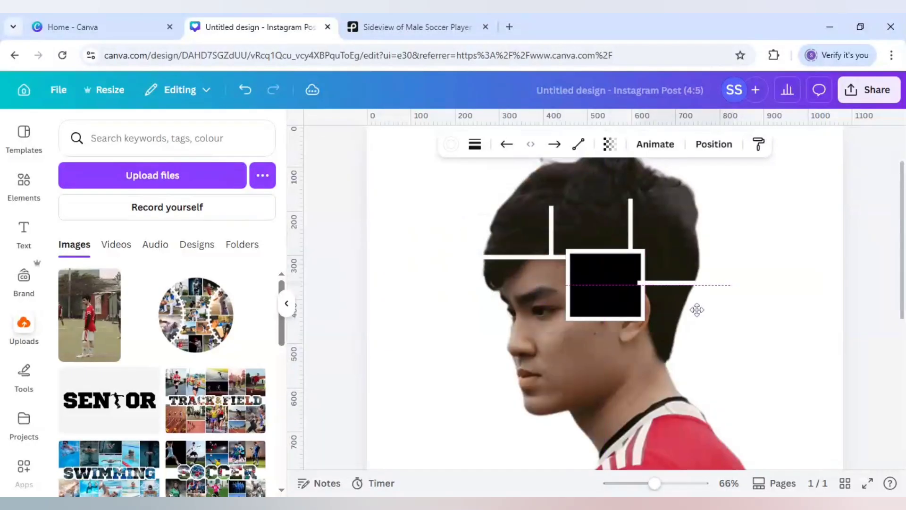
drag(697, 309, 697, 309)
click(732, 310)
click(669, 285)
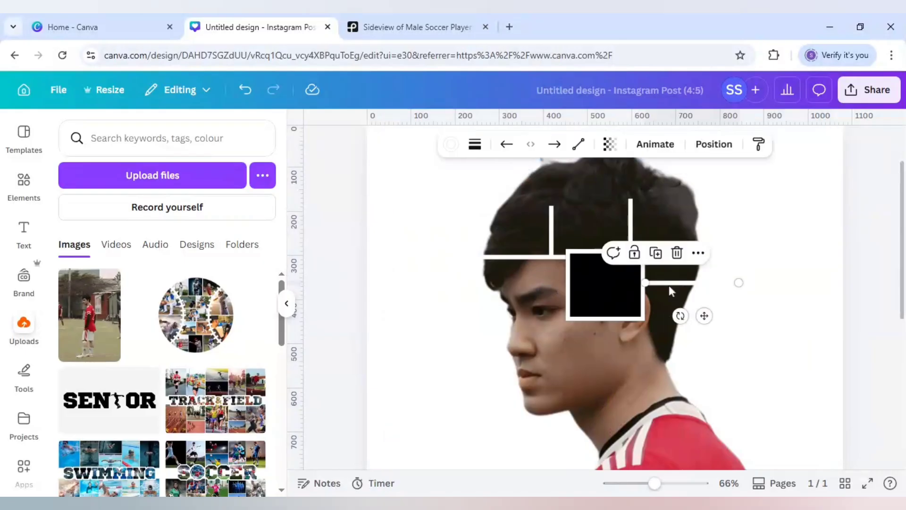
key(Down)
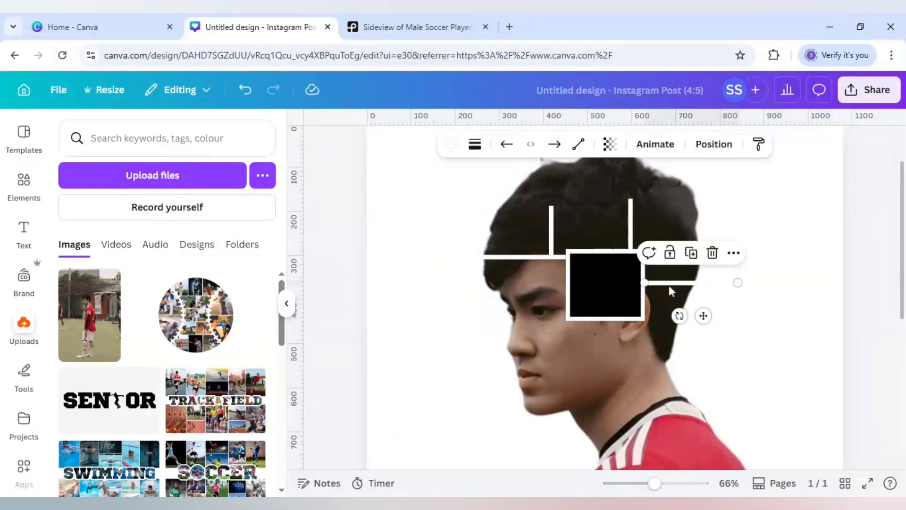
click(692, 255)
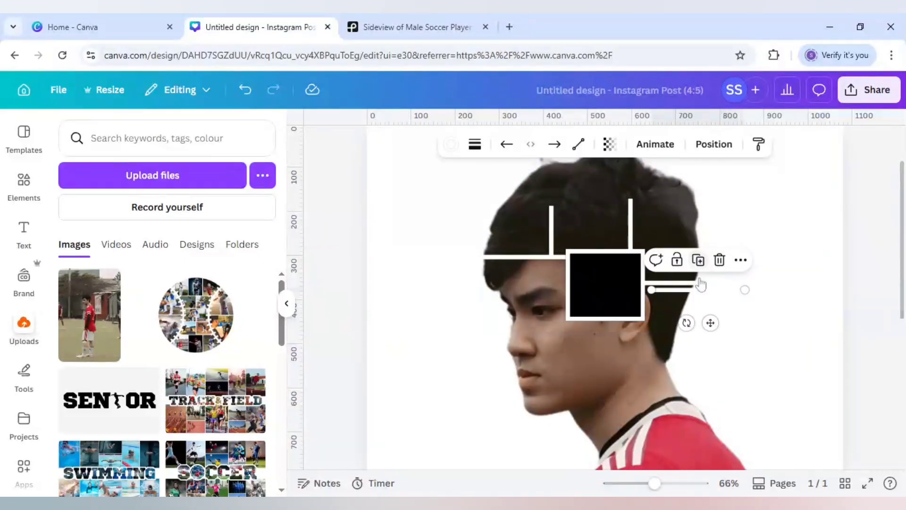
drag(709, 322, 683, 387)
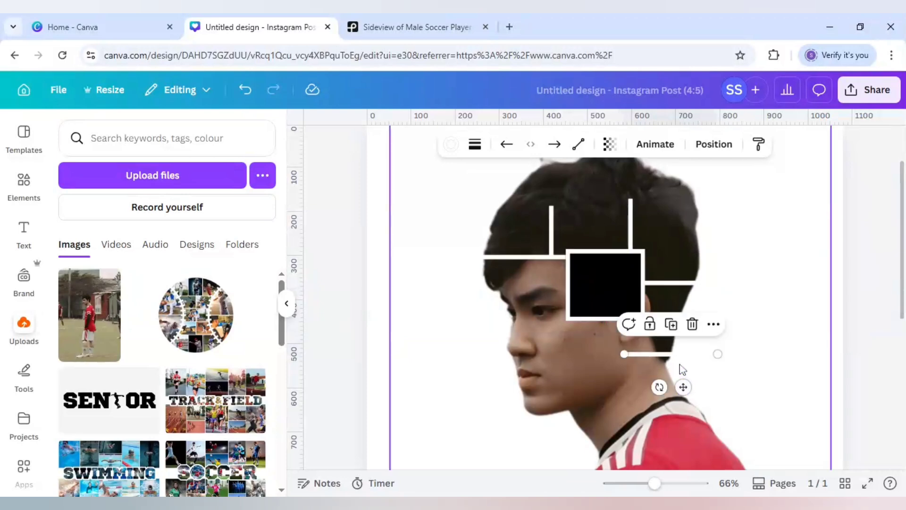
Duplicate the forehead horizontal line and shorten the copy so it caps the front vertical line and reaches the hair's front edge.
click(632, 213)
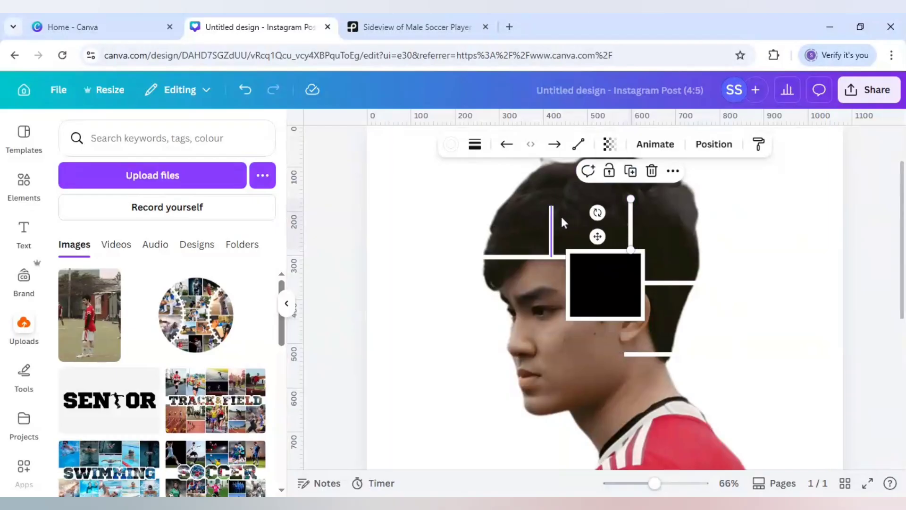
click(531, 260)
drag(532, 260, 519, 238)
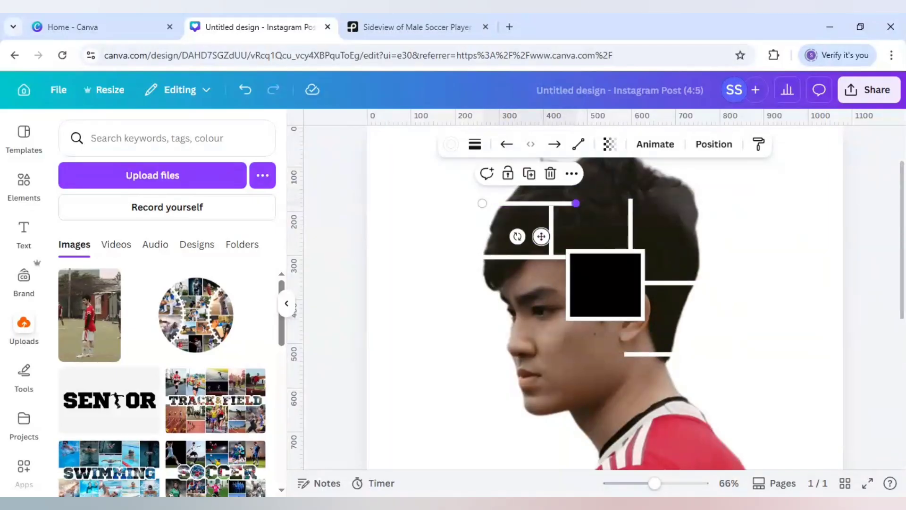
click(509, 207)
click(528, 203)
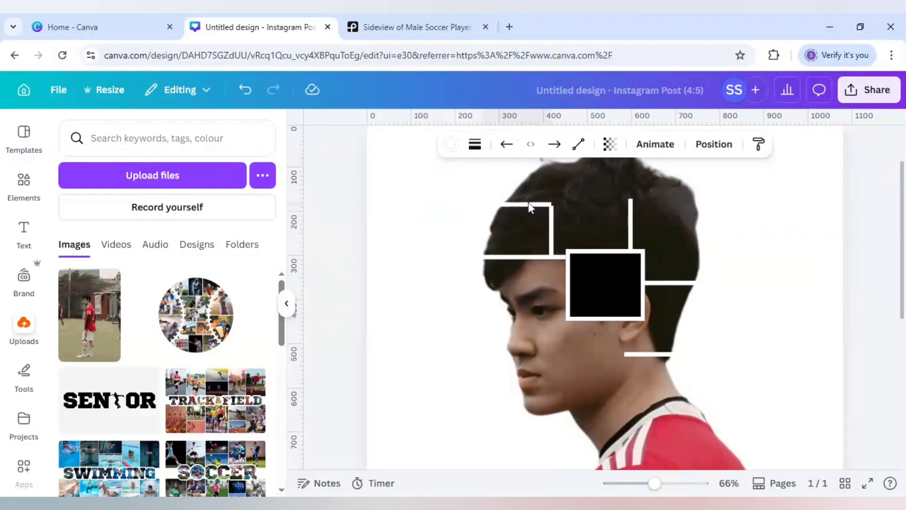
drag(528, 203, 525, 206)
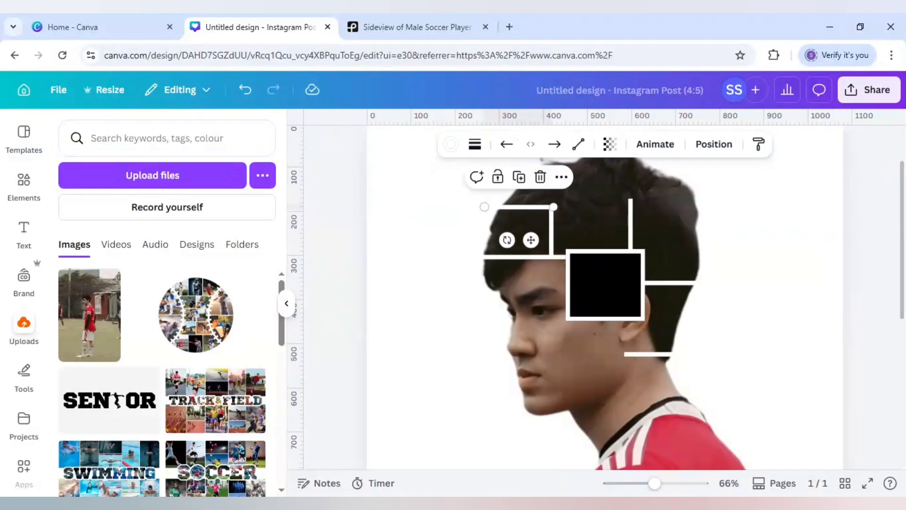
Place a vertical copy of the short line on the crown and a horizontal copy bridging the two vertical lines above the square.
click(521, 182)
drag(509, 245, 580, 198)
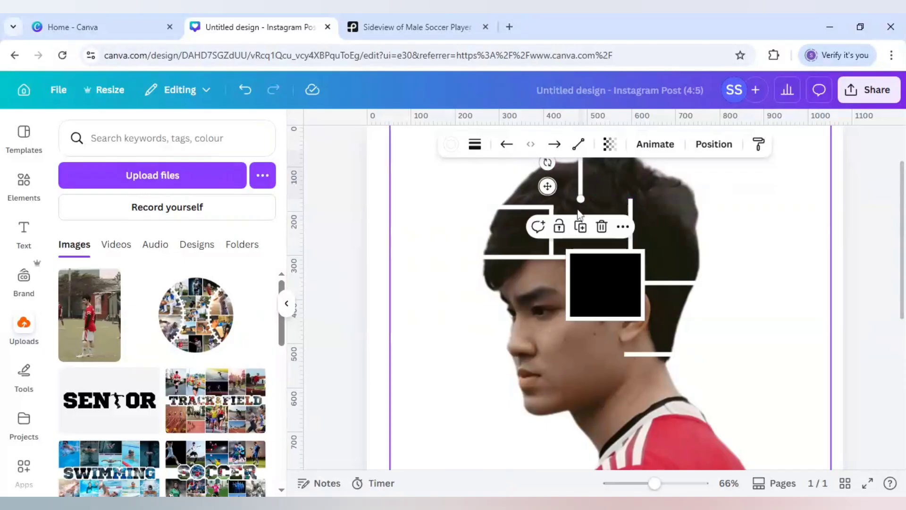
click(534, 207)
click(518, 177)
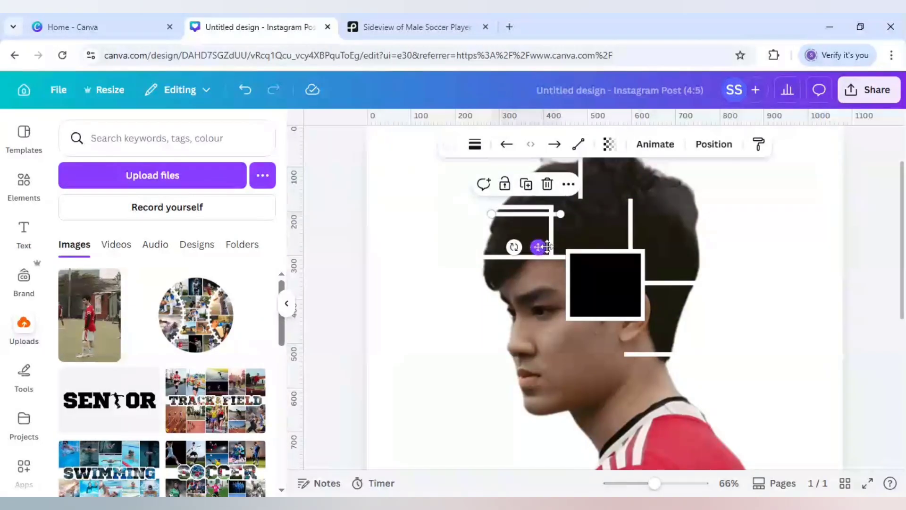
drag(538, 241, 598, 249)
drag(620, 218, 630, 217)
Shorten the vertical line above the ear so its upper end meets the bridging horizontal line at a corner.
click(636, 211)
click(631, 211)
click(660, 214)
click(632, 227)
click(672, 214)
click(632, 228)
click(658, 209)
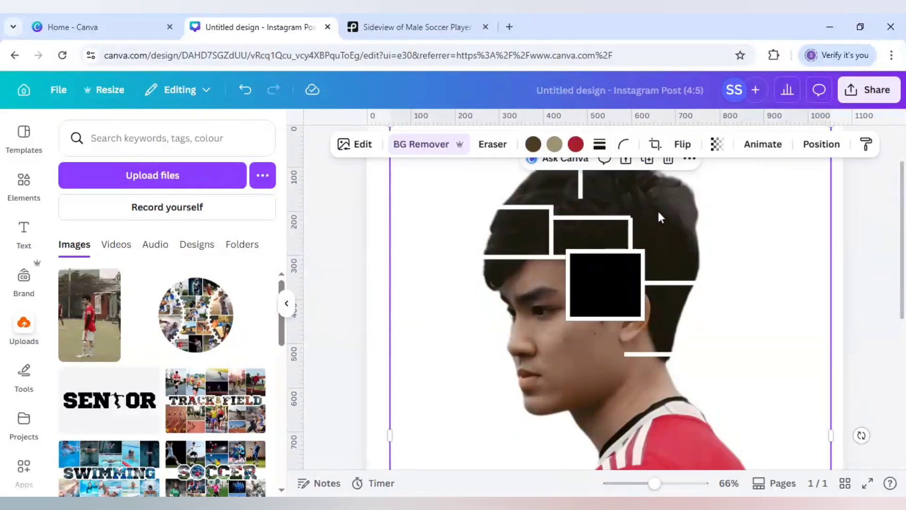
Refine the bridging horizontal line's corner joint and bring the crown's vertical line down to meet the bridging line.
click(671, 484)
scroll(717, 321, up, 3)
click(648, 302)
drag(651, 303, 612, 304)
click(675, 302)
click(614, 305)
click(553, 230)
drag(550, 257, 551, 300)
click(589, 253)
scroll(578, 236, up, 2)
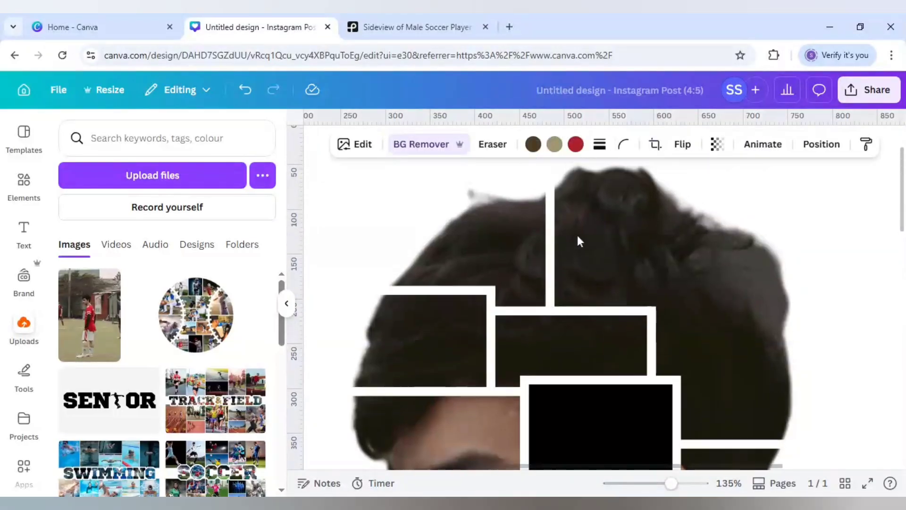
Duplicate the crown's vertical line and place the copy parallel to it, toward the back of the head.
click(551, 273)
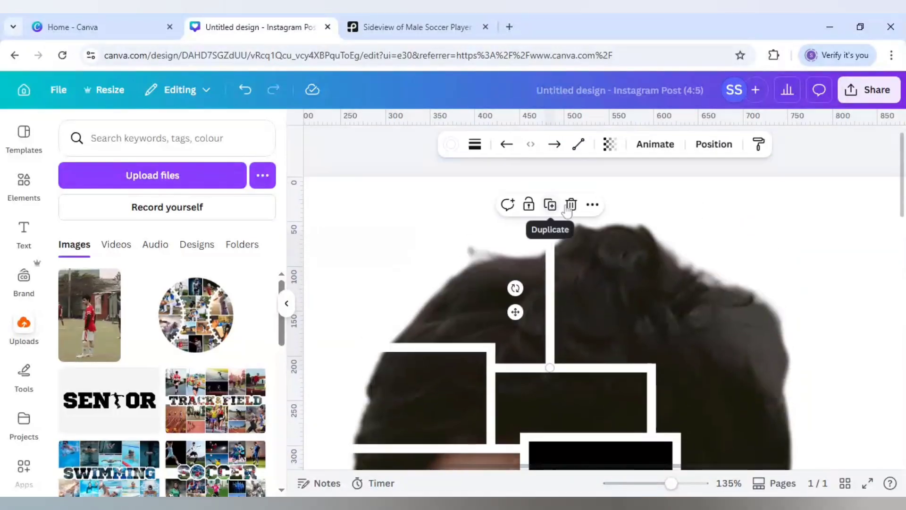
click(549, 204)
drag(555, 324, 651, 314)
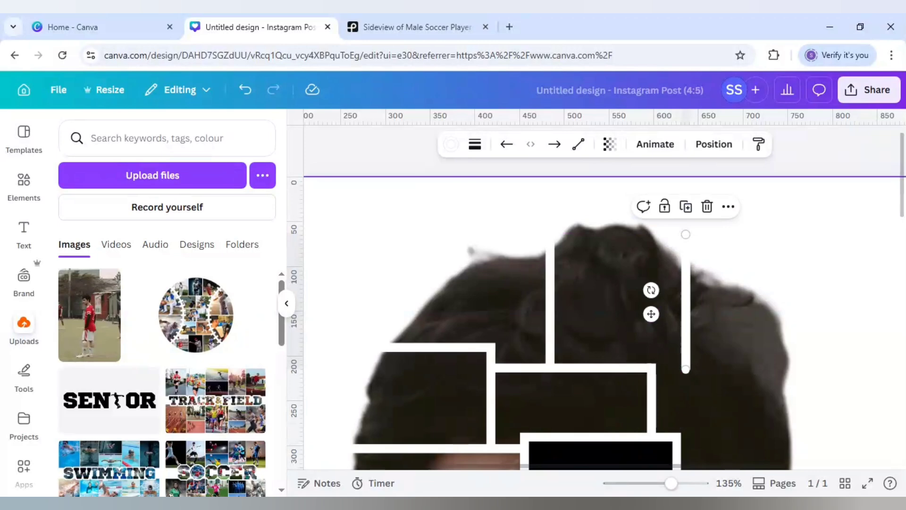
Duplicate the vertical line toward the back of the head, turn the copy horizontal, and span it from the bridging line's corner past the hair edge.
click(686, 207)
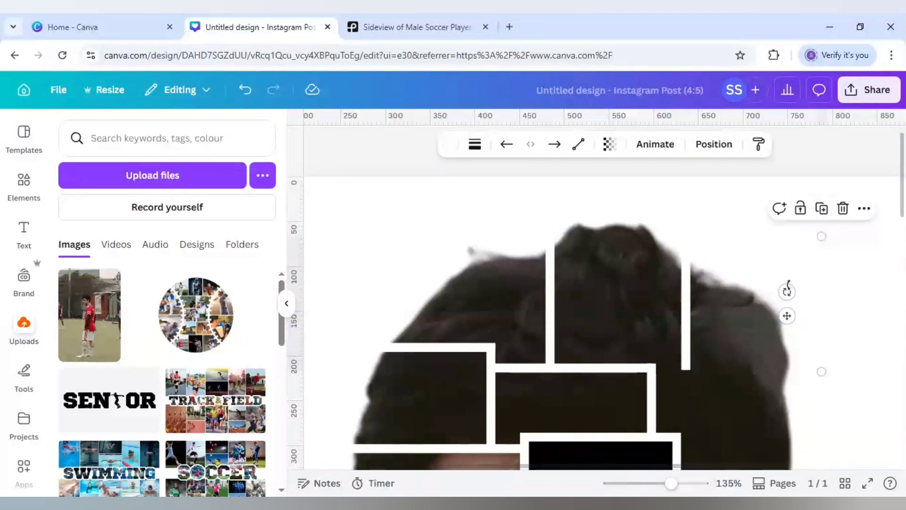
drag(762, 329, 746, 426)
scroll(747, 430, down, 3)
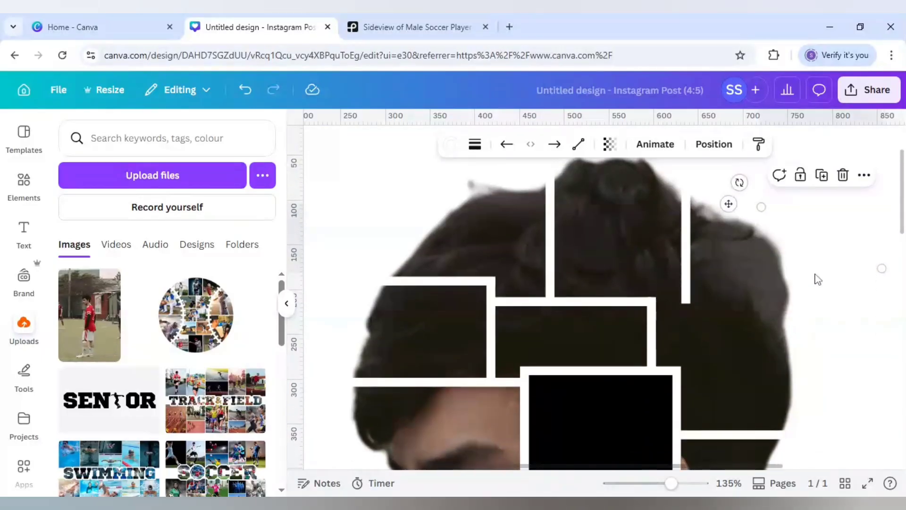
drag(723, 204, 623, 333)
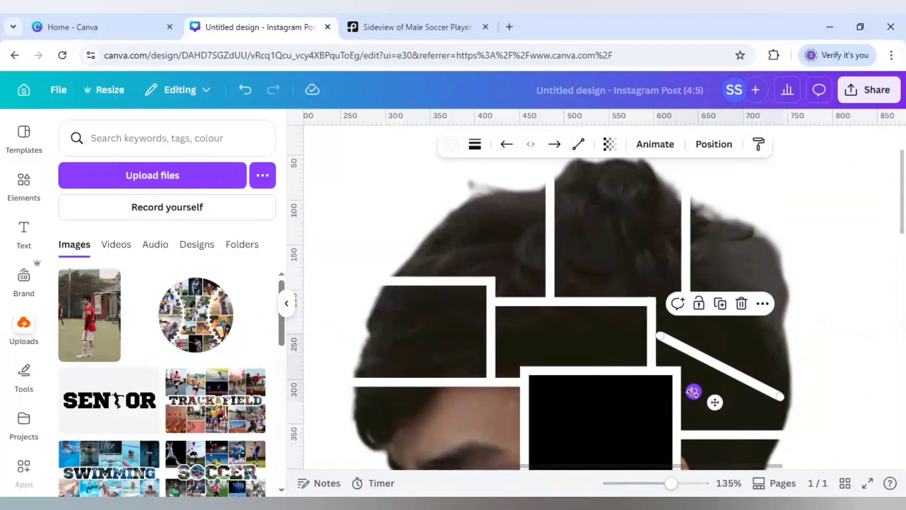
drag(693, 391, 743, 438)
drag(732, 401, 731, 347)
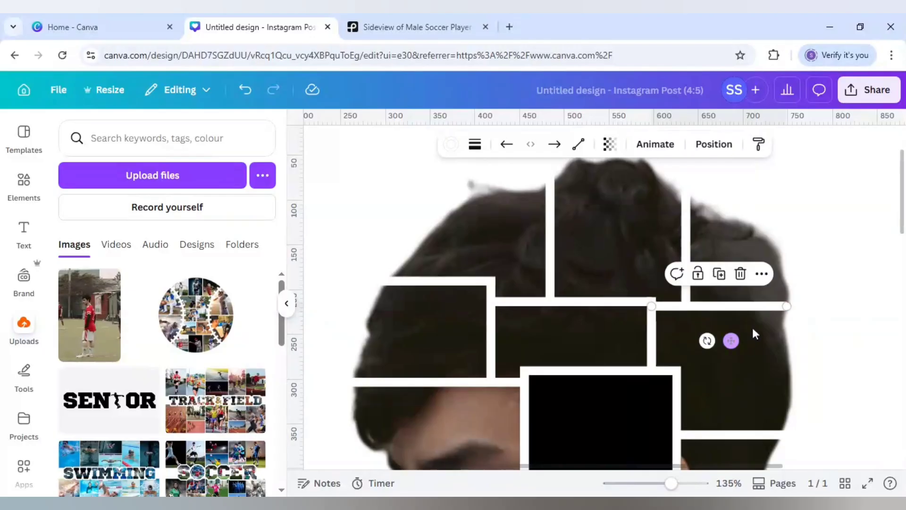
drag(786, 305, 800, 306)
Lower the end of the rear crown's vertical line so it meets the new horizontal line across the back of the head.
click(686, 295)
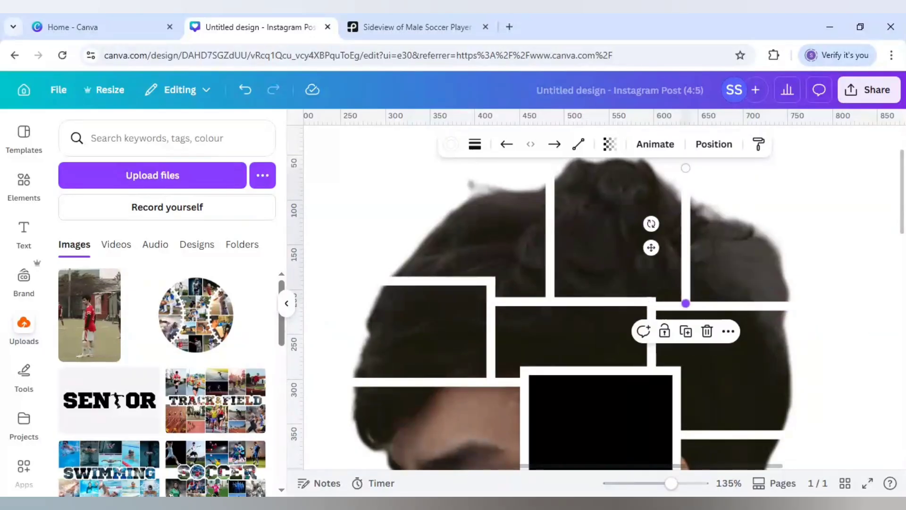
drag(686, 304, 686, 305)
click(824, 280)
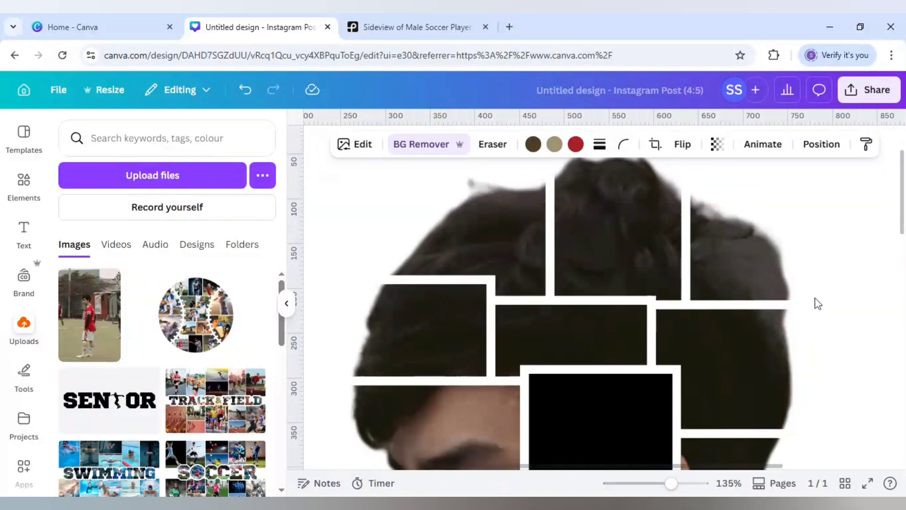
Duplicate the rear crown's vertical line and place the copy below the black square, in front of the ear.
scroll(817, 303, down, 6)
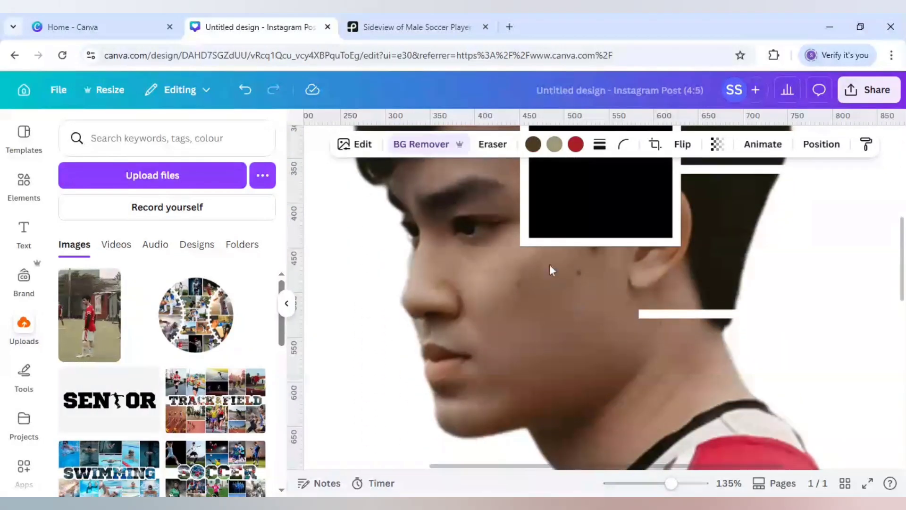
scroll(689, 236, up, 3)
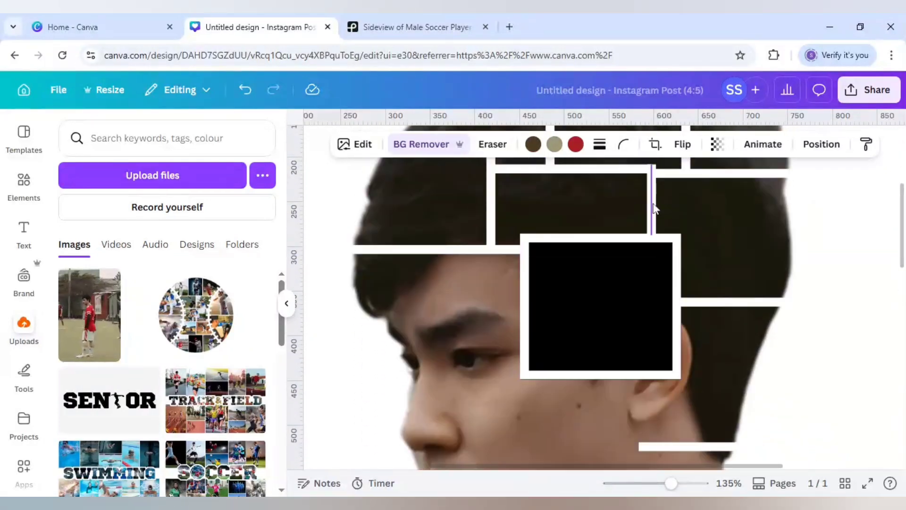
click(695, 166)
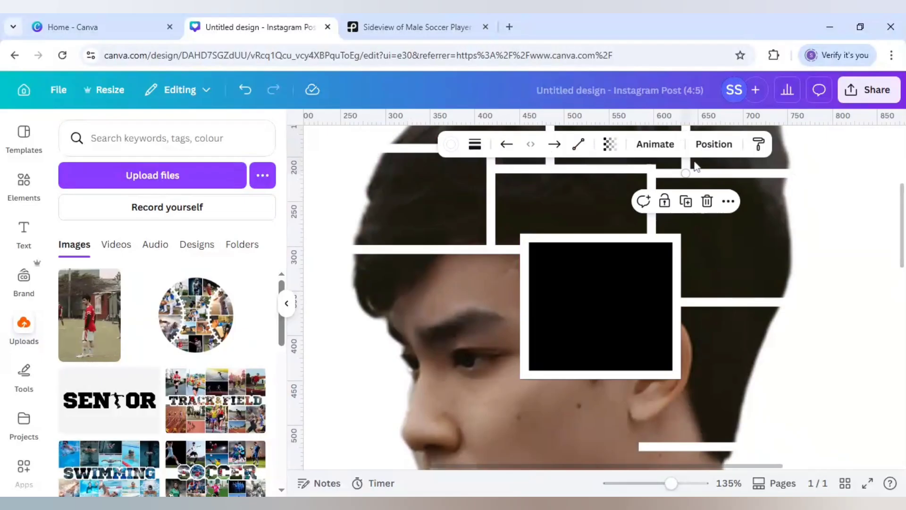
click(688, 202)
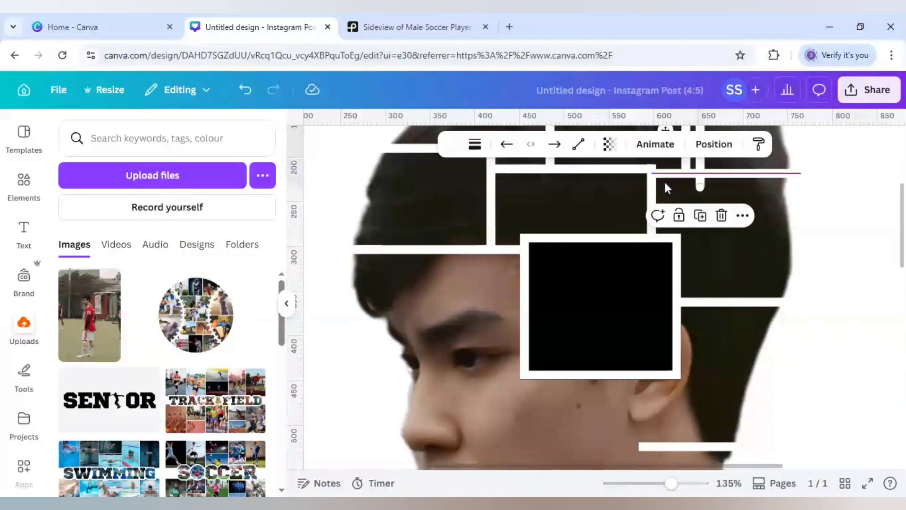
scroll(665, 181, up, 2)
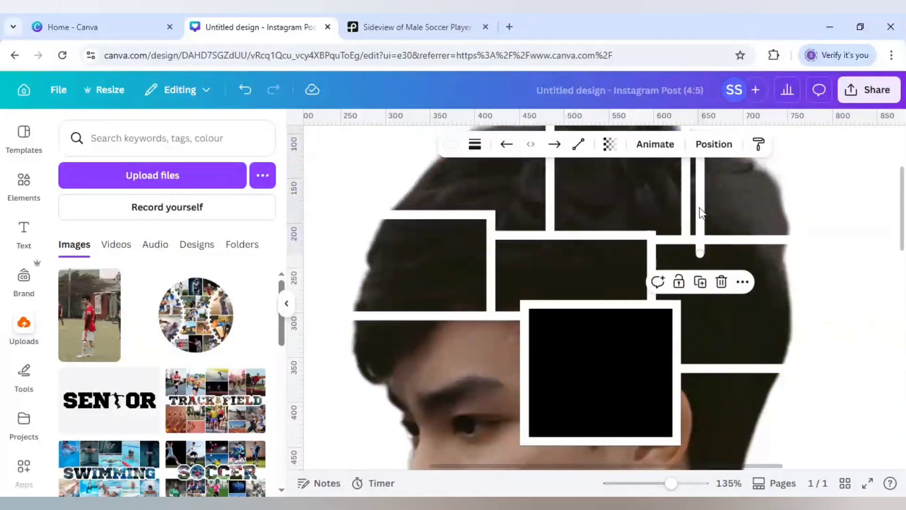
drag(699, 213, 589, 409)
scroll(549, 326, down, 4)
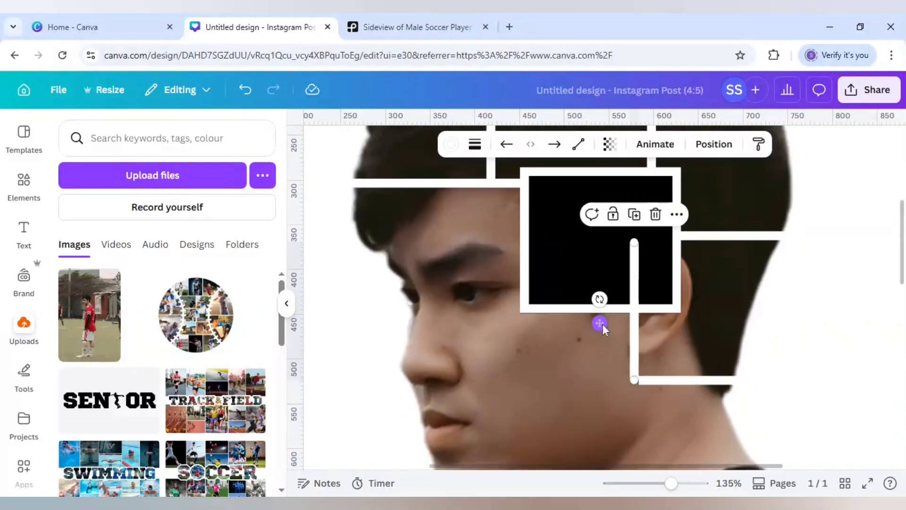
click(590, 351)
click(245, 90)
Extend the nape's horizontal line to the vertical line in front of the ear and lower it so the two form a clean corner.
click(635, 330)
drag(635, 331, 611, 313)
scroll(634, 394, down, 2)
click(683, 316)
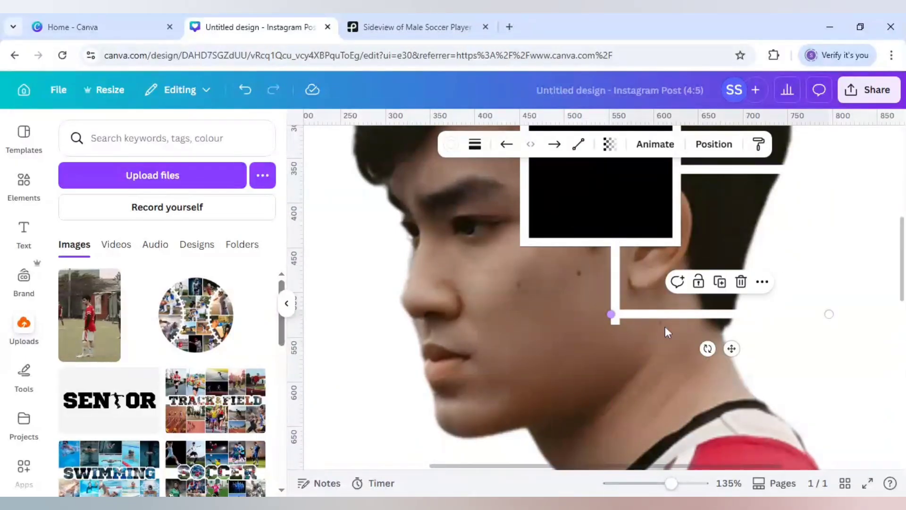
click(705, 320)
click(704, 316)
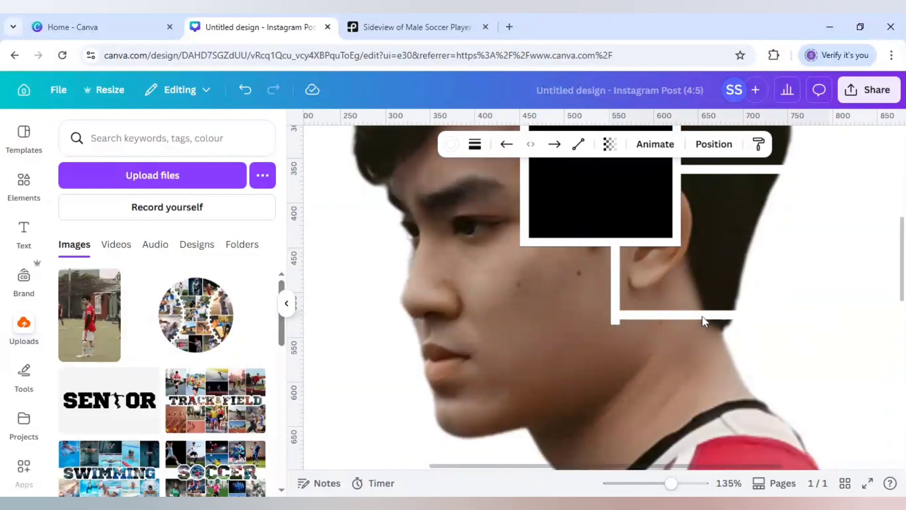
drag(704, 321, 705, 326)
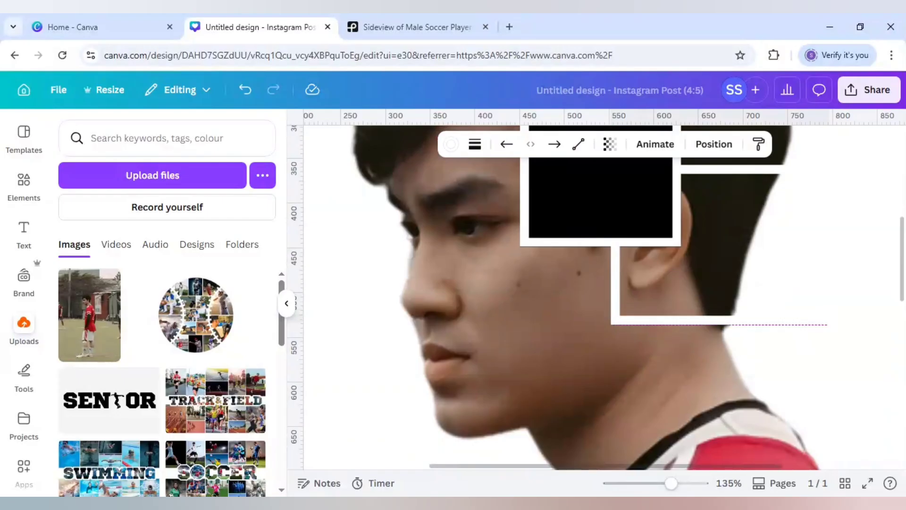
key(Up)
Duplicate the nape's horizontal line and place the copy across the base of the neck, near the shirt collar.
click(719, 287)
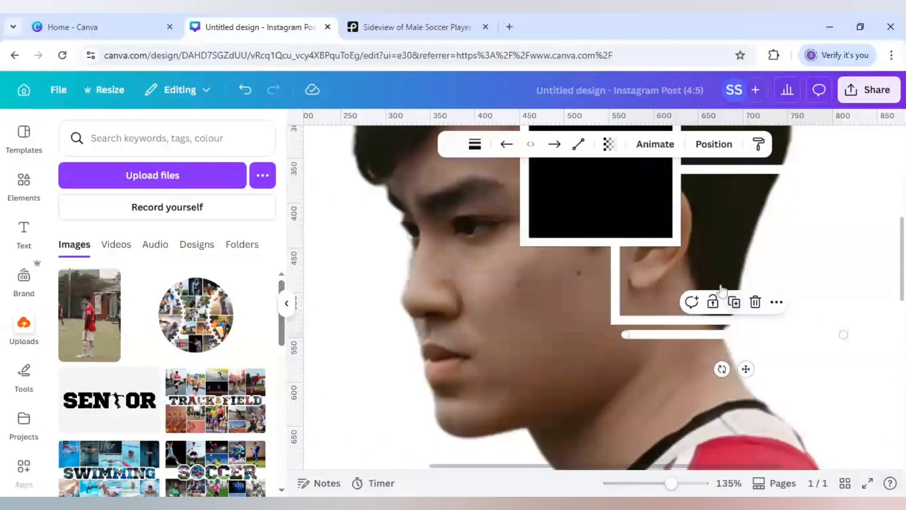
drag(750, 369, 750, 453)
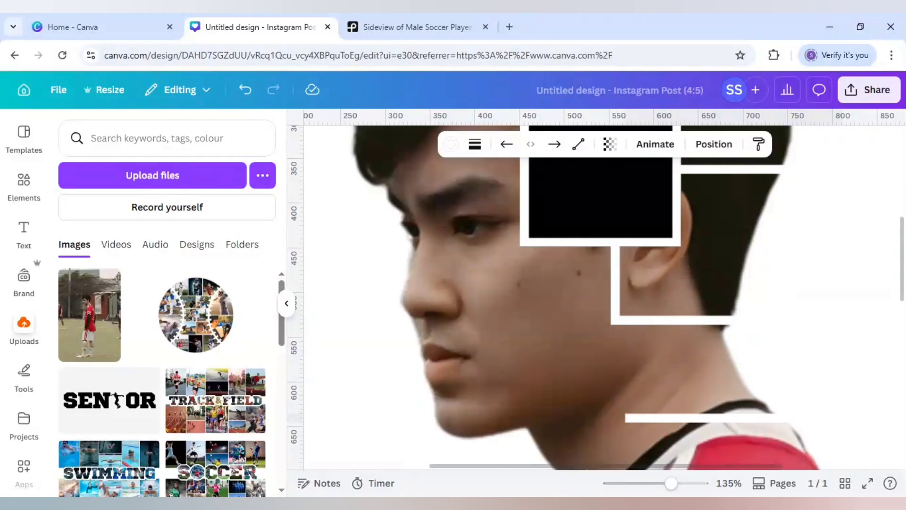
drag(750, 453, 752, 457)
Extend the nape's horizontal line forward onto the cheek and place vertical lines below the square, one at its front end and one by the ear.
click(653, 321)
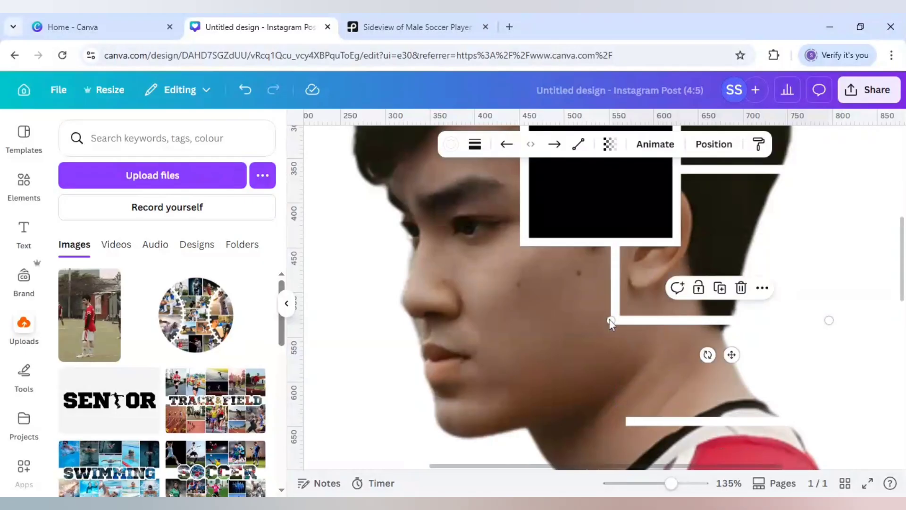
drag(611, 320, 538, 320)
click(614, 286)
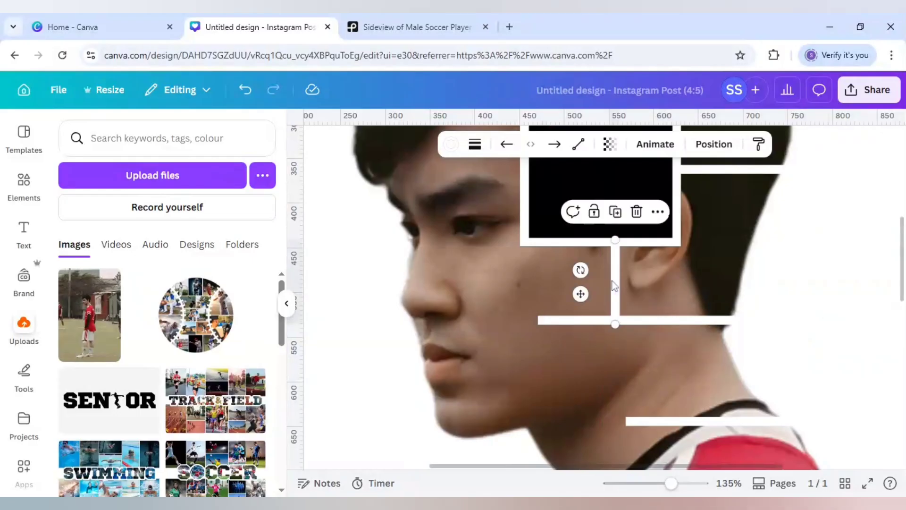
drag(614, 285, 503, 296)
click(662, 226)
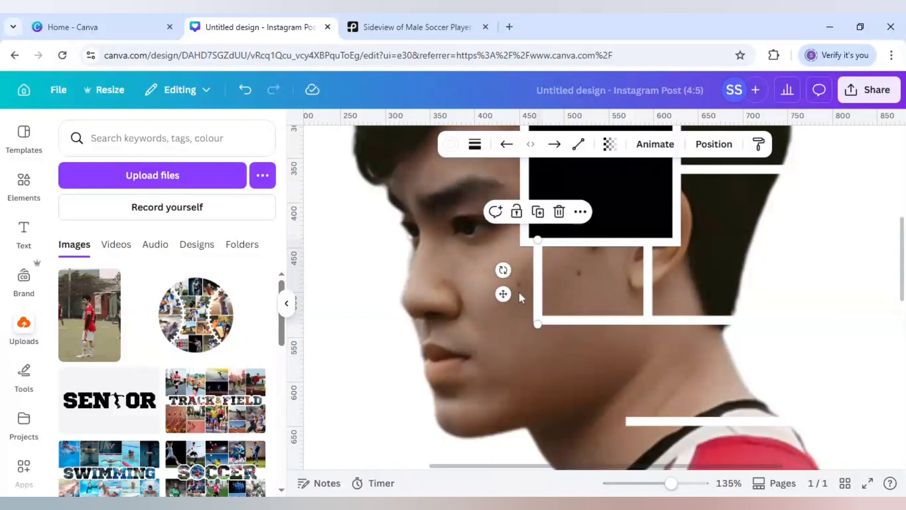
Lengthen the cheek's vertical line downward past the jaw to the front edge of the neck.
scroll(519, 291, down, 2)
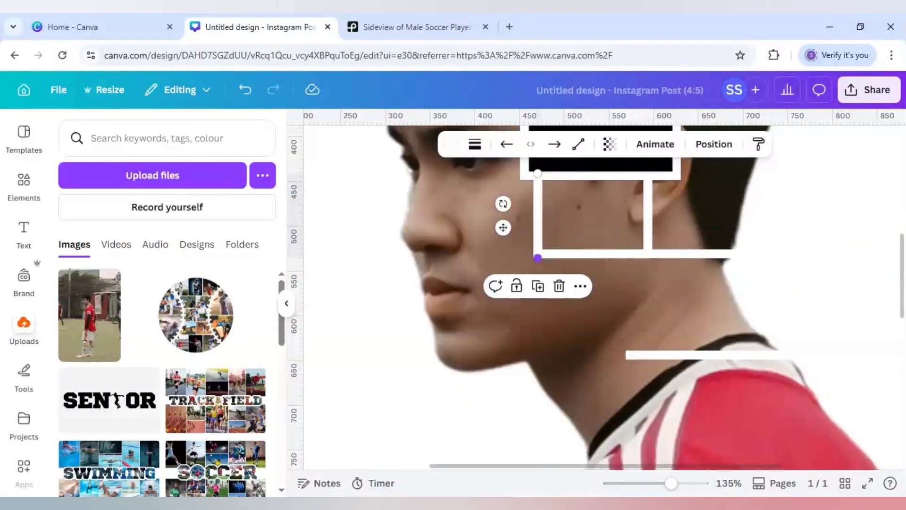
drag(537, 257, 537, 403)
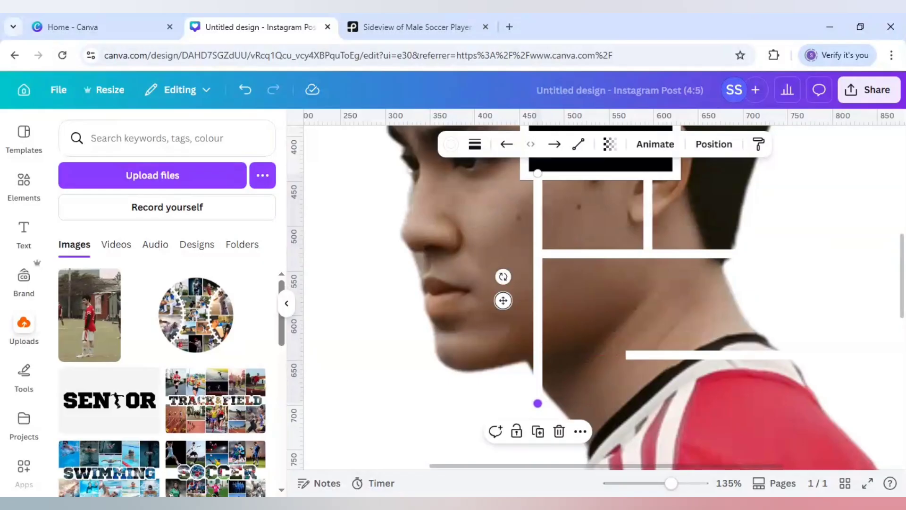
scroll(538, 403, up, 2)
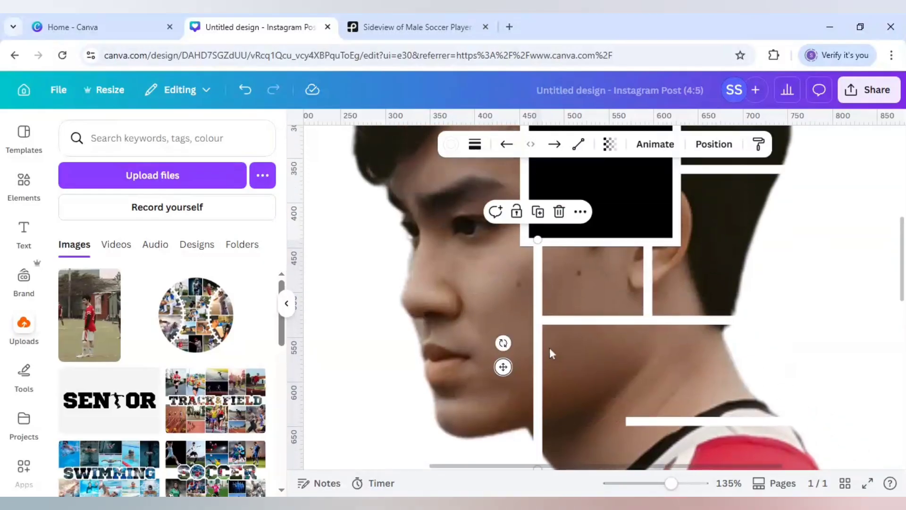
Extend the collar's horizontal line forward to meet the long vertical line and lower it slightly.
scroll(552, 307, down, 2)
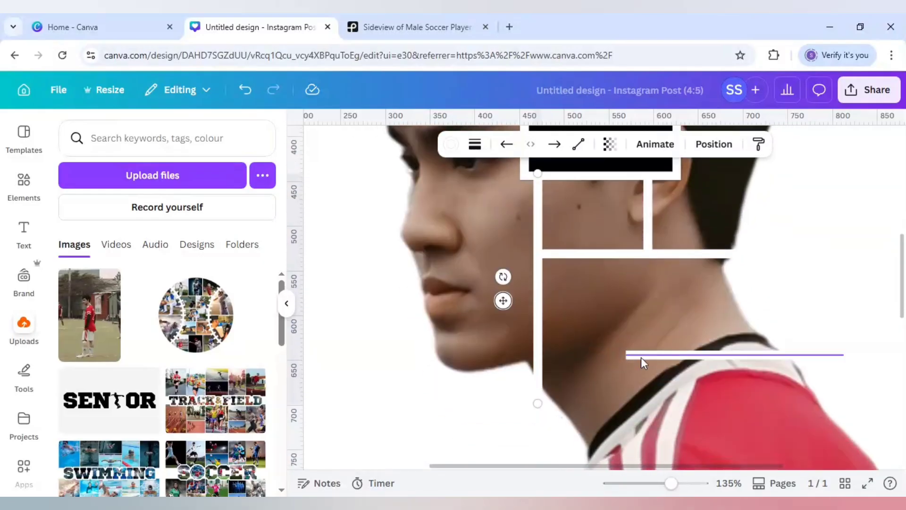
click(640, 357)
drag(625, 355, 537, 355)
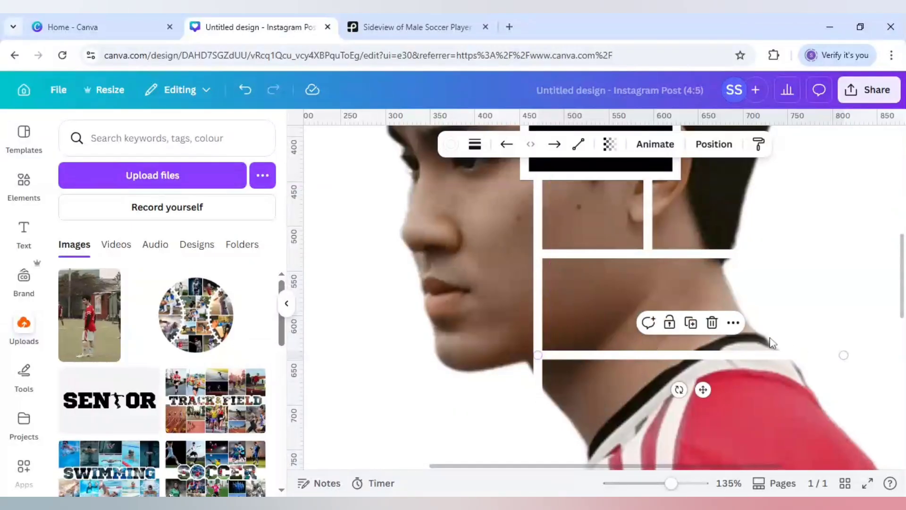
drag(706, 392, 706, 402)
Duplicate the collar line, place the copy across the shirt's shoulder, and lengthen it to about 423 so it spans past the back.
scroll(707, 402, down, 3)
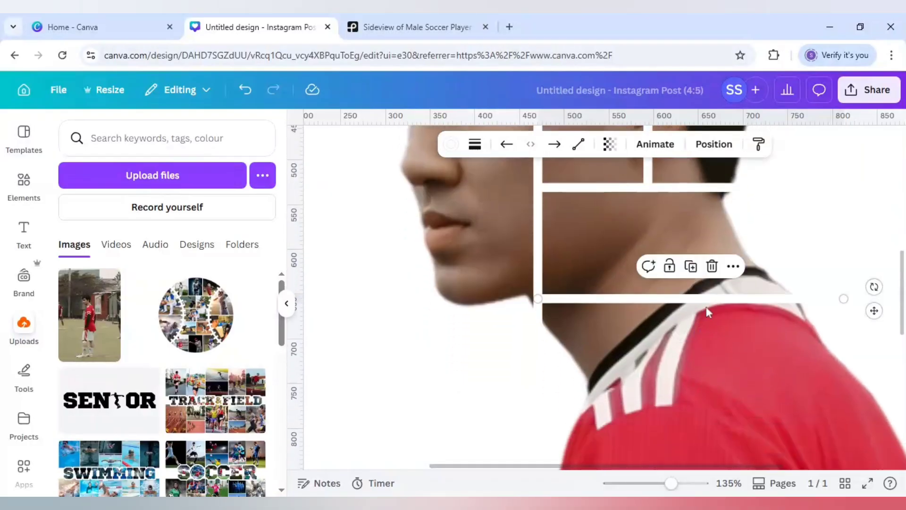
click(691, 267)
drag(717, 349, 710, 447)
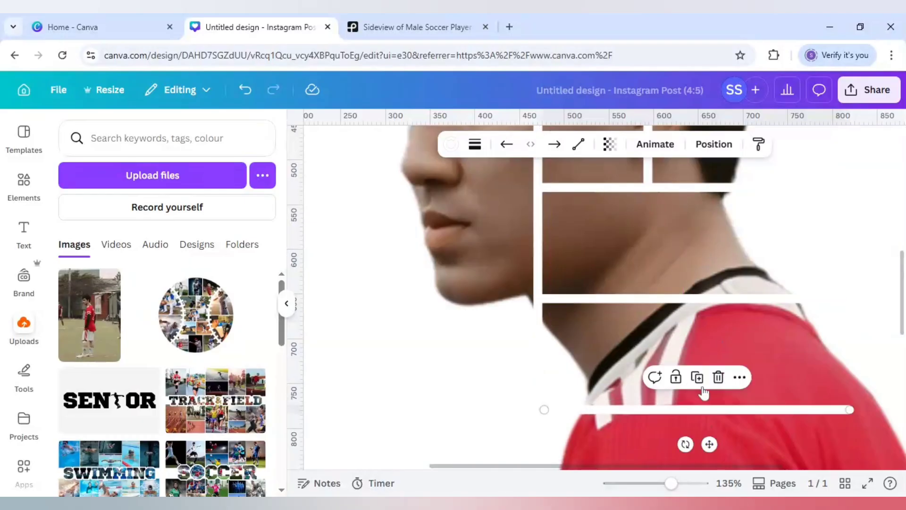
scroll(701, 395, down, 1)
drag(672, 467, 735, 475)
drag(773, 343, 845, 343)
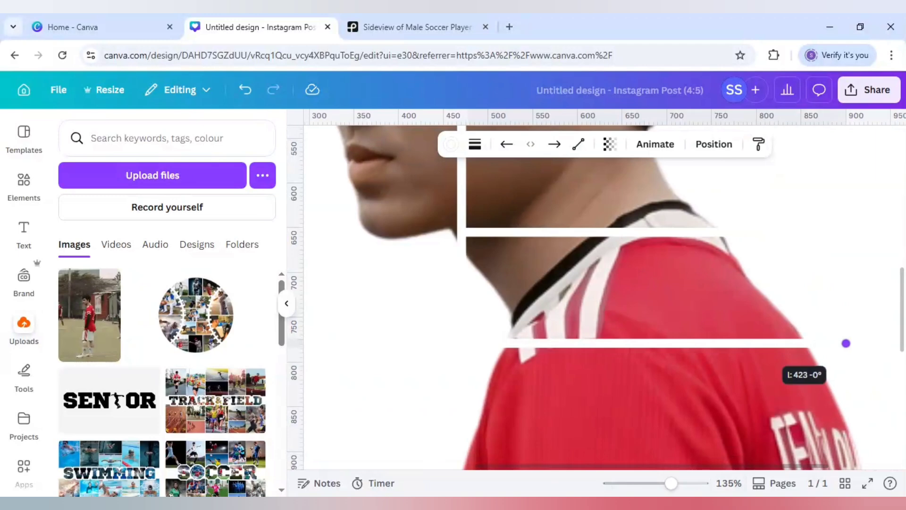
Duplicate the vertical line by the ear, place the copy on the shoulder stripes, and extend it to connect the collar and shoulder lines.
scroll(613, 278, up, 1)
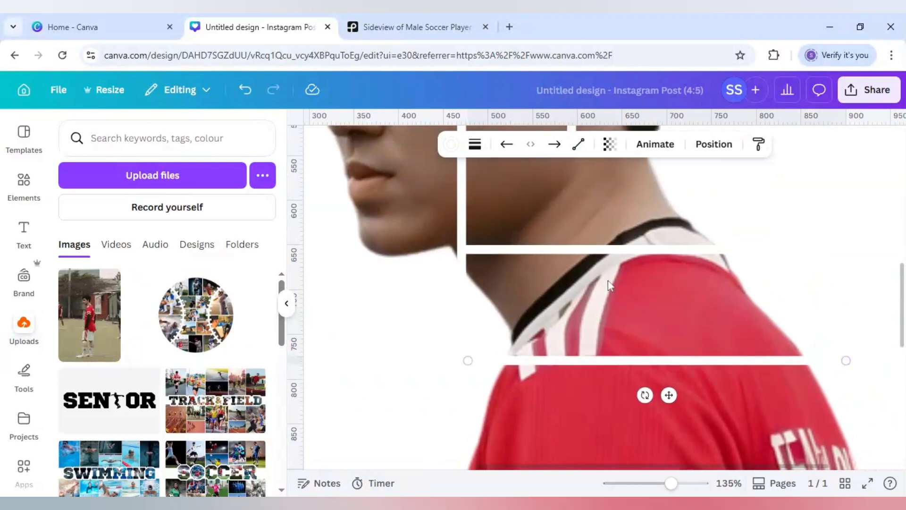
click(461, 251)
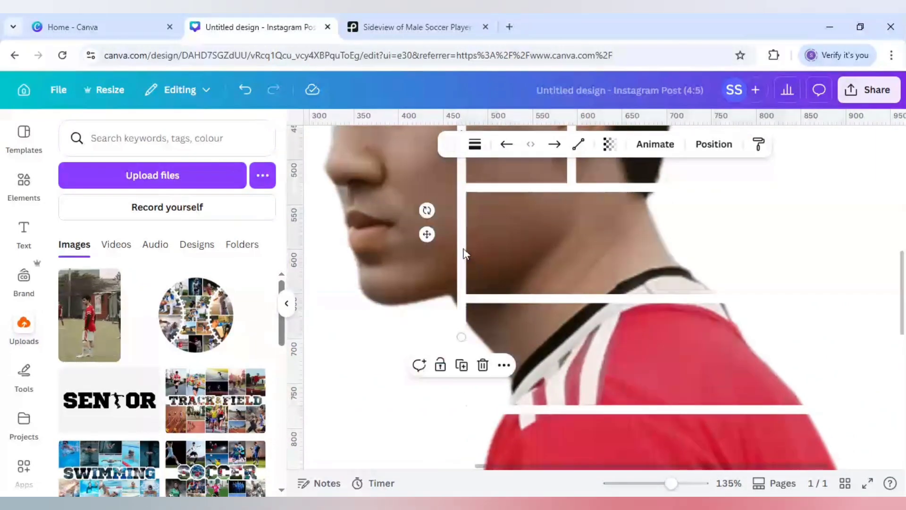
click(577, 171)
scroll(580, 201, up, 1)
scroll(579, 200, down, 1)
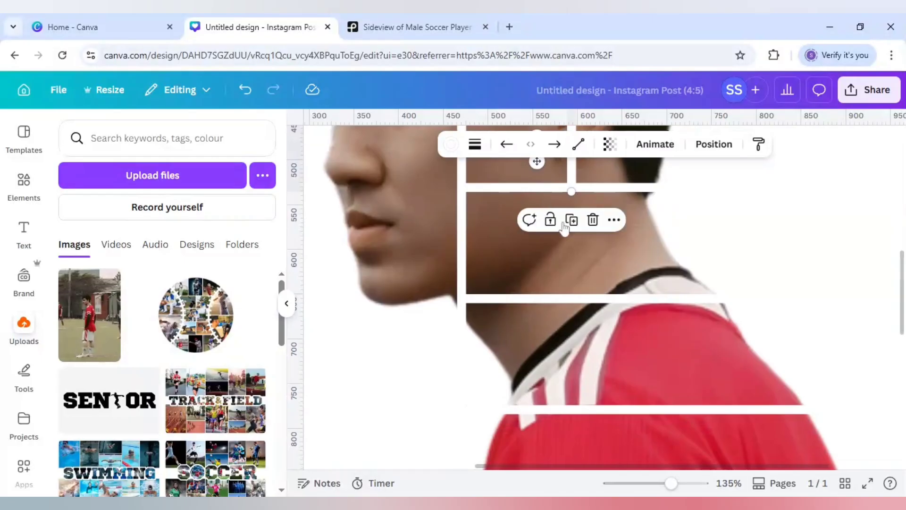
click(571, 219)
drag(551, 176, 574, 355)
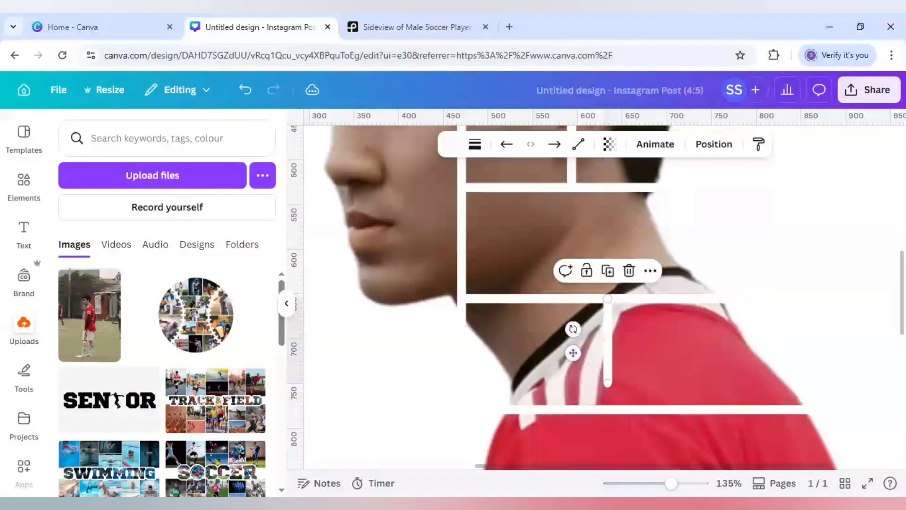
drag(608, 387, 608, 410)
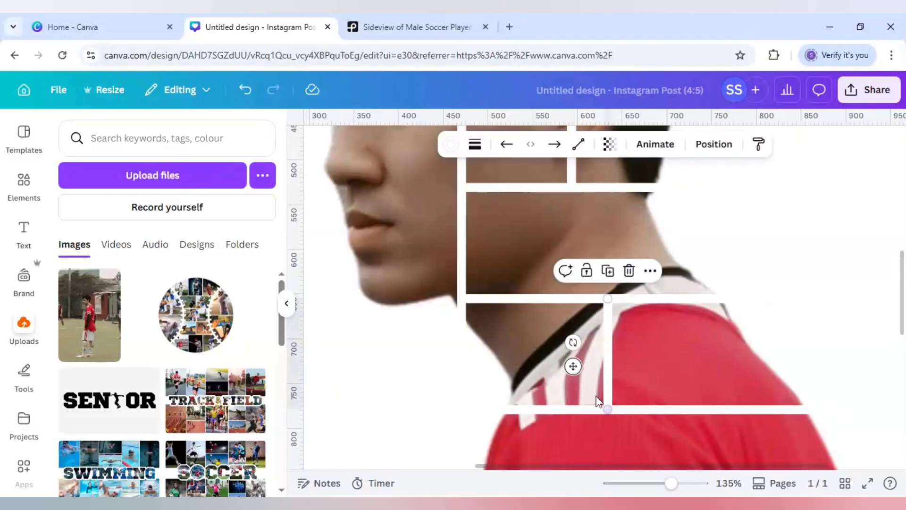
click(434, 359)
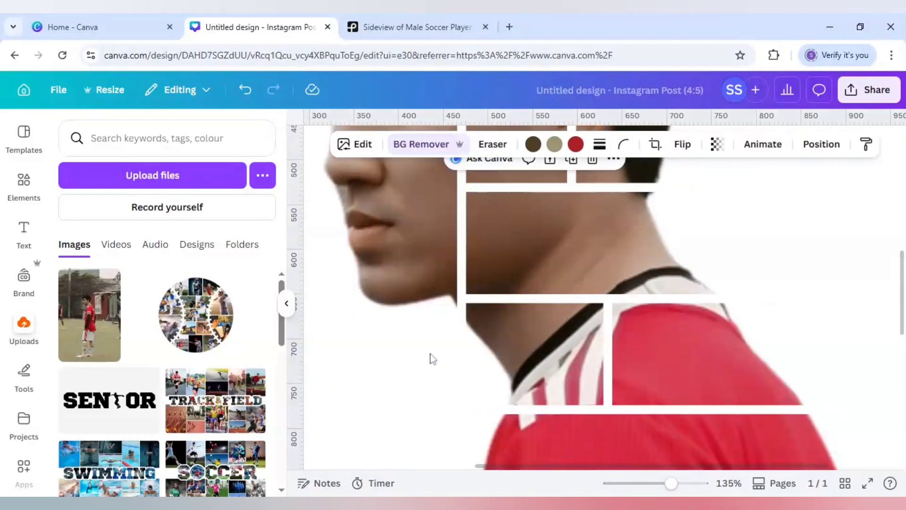
drag(670, 483, 649, 483)
scroll(607, 389, down, 3)
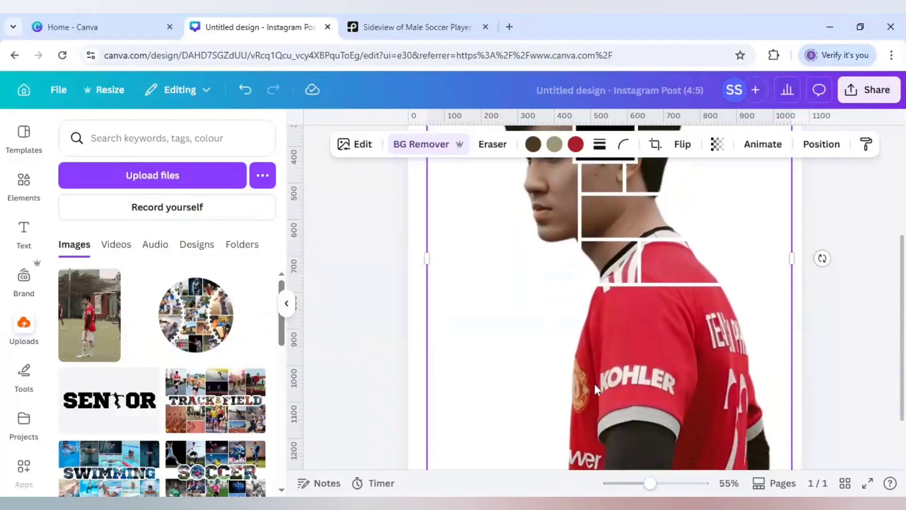
Enlarge the player cutout with its lines and black square to about 1,290 wide, reposition everything, and crop the photo's bottom edge to just below the page.
scroll(593, 383, down, 2)
scroll(595, 384, up, 4)
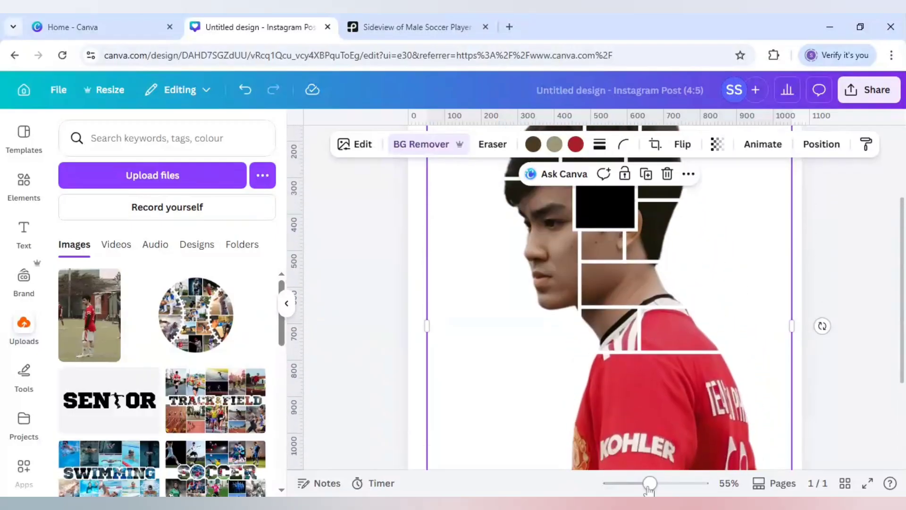
drag(649, 483, 626, 483)
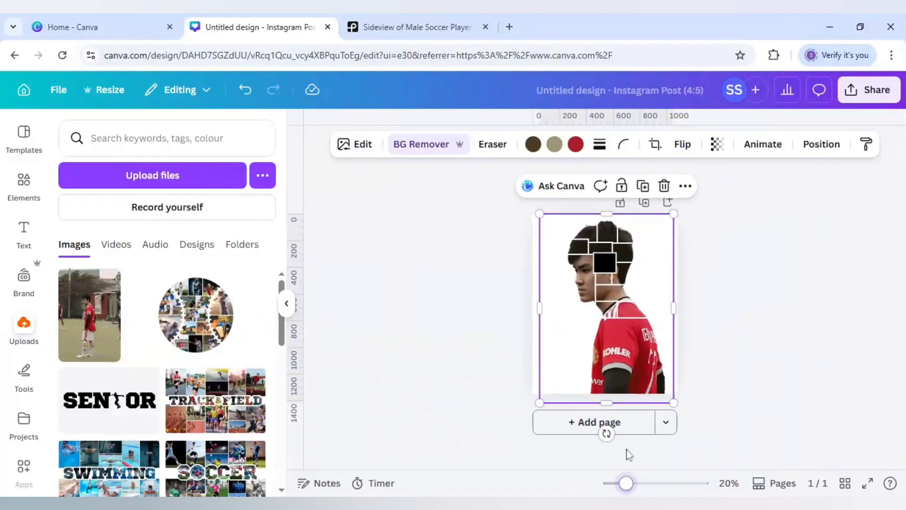
click(627, 373)
drag(672, 404, 706, 439)
drag(665, 374, 652, 366)
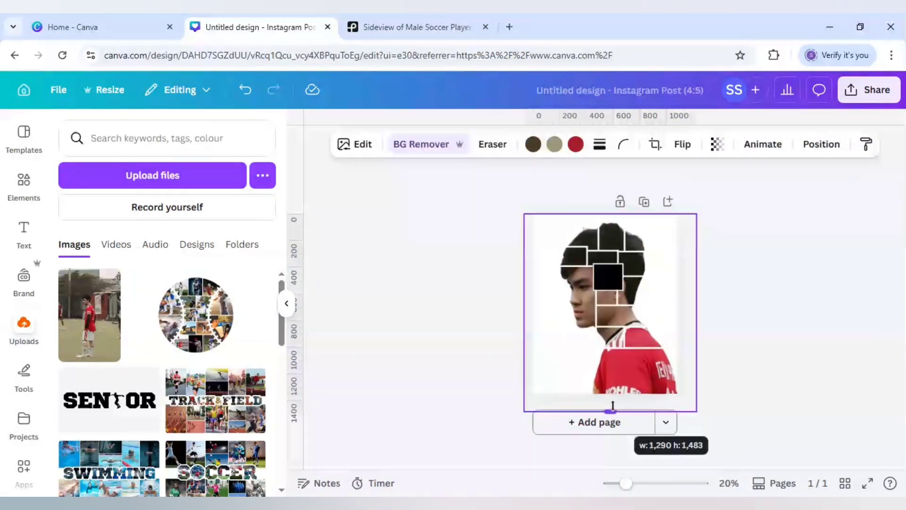
drag(611, 412, 612, 401)
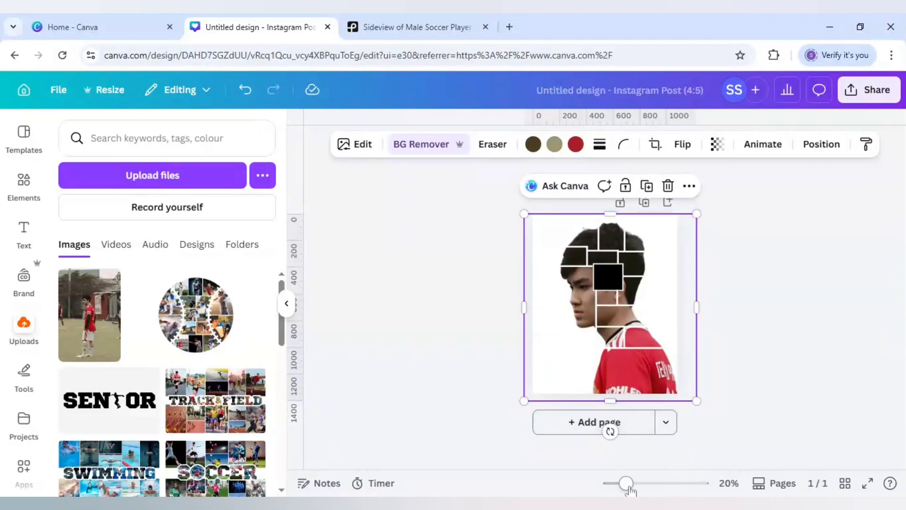
Duplicate the shoulder's horizontal line, place the copy across the chest, and extend both ends past the shirt.
drag(629, 488, 643, 488)
scroll(678, 352, down, 3)
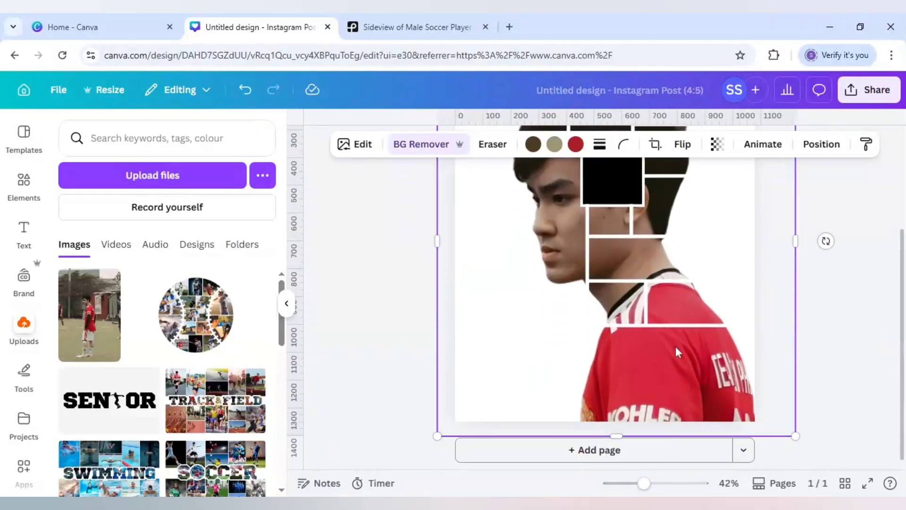
click(674, 326)
click(665, 296)
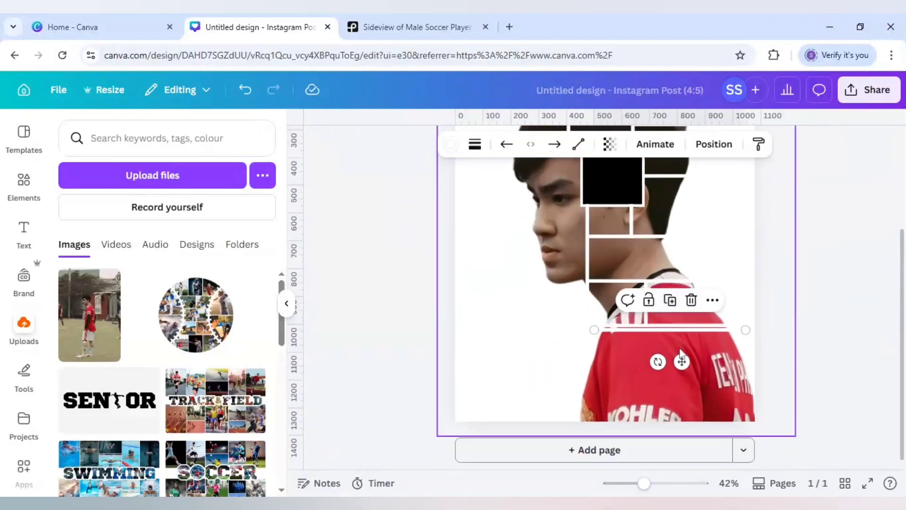
drag(677, 360, 673, 399)
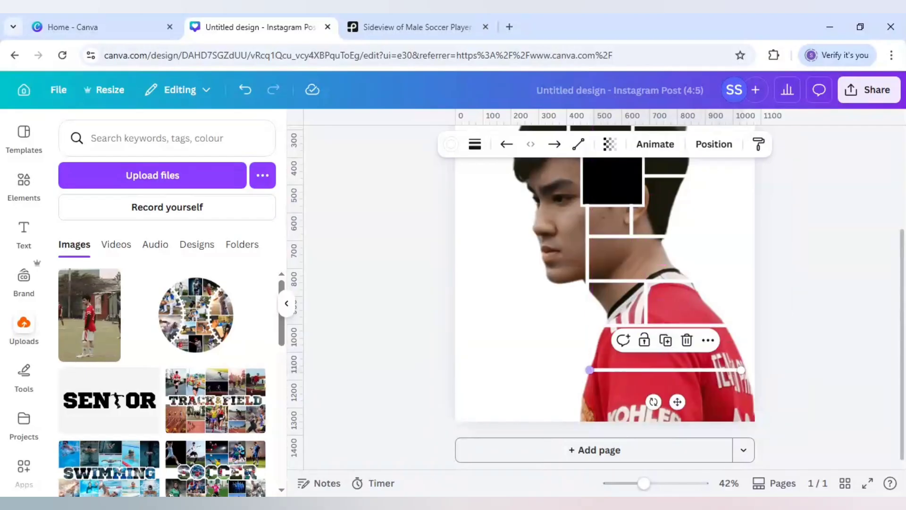
drag(589, 370, 570, 370)
drag(741, 370, 760, 369)
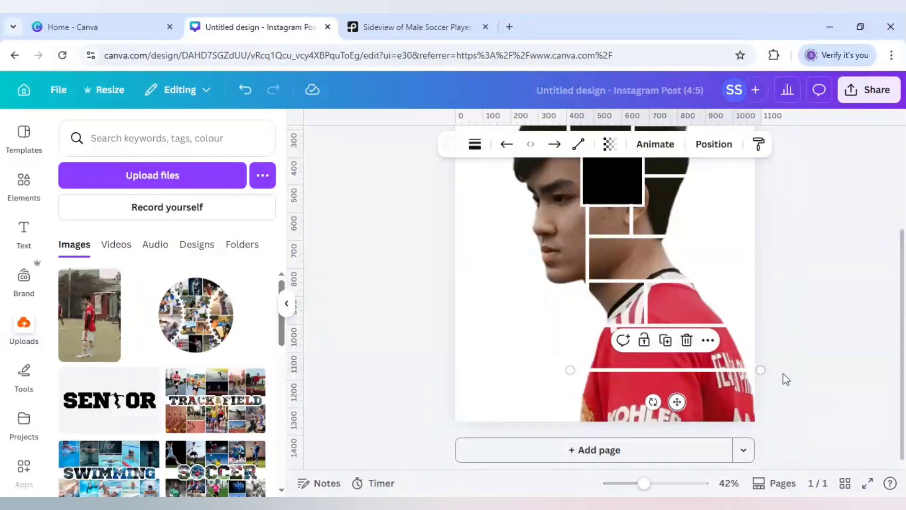
Duplicate the vertical line on the shoulder stripes twice and place the copies between the shoulder and chest lines, splitting that band into three panels.
click(645, 296)
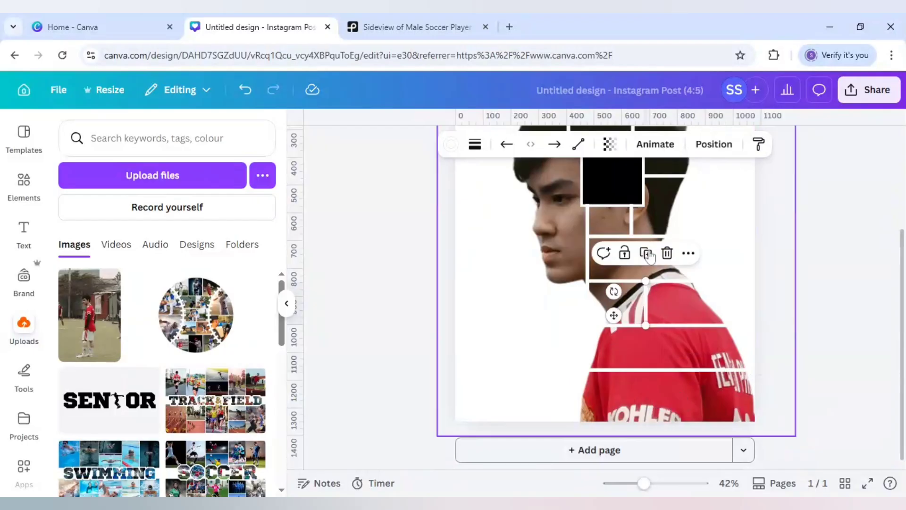
click(647, 254)
drag(627, 352, 608, 359)
click(634, 298)
drag(591, 404, 659, 361)
drag(644, 484, 659, 483)
click(522, 376)
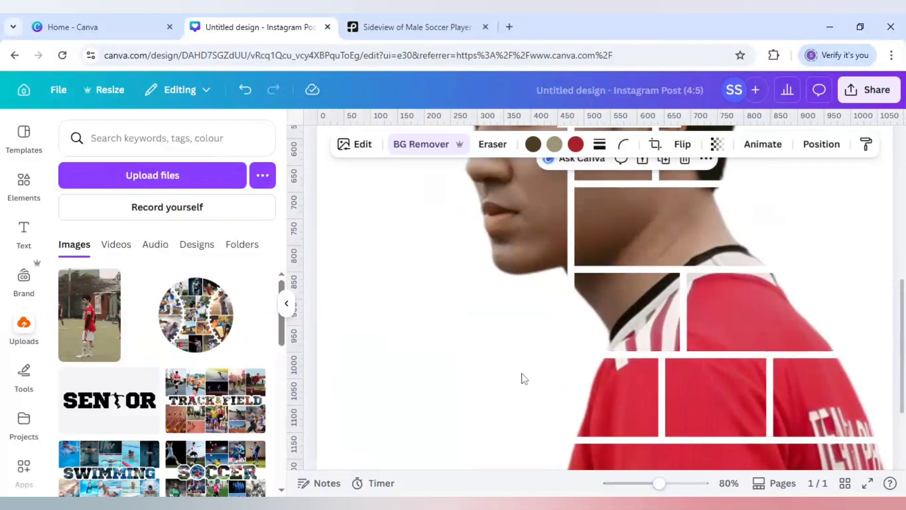
click(771, 416)
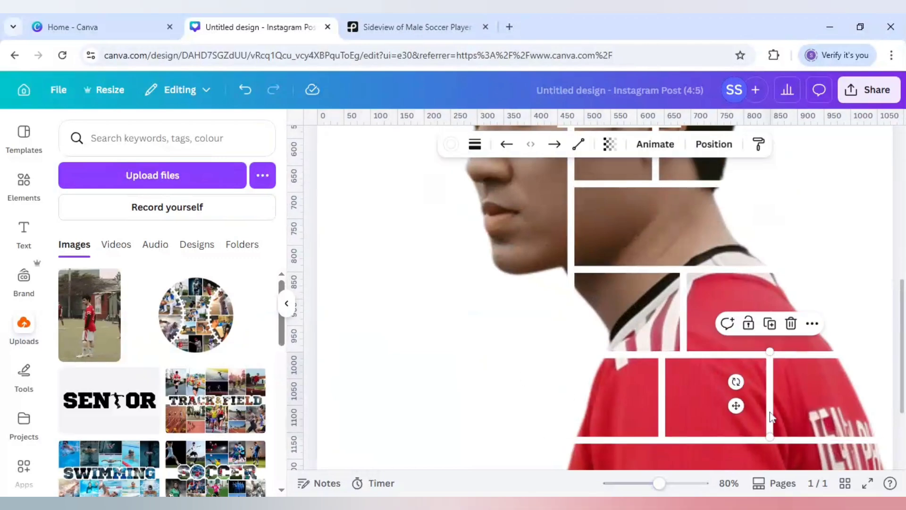
click(664, 405)
click(533, 401)
Add two more vertical line copies between the chest line and the bottom of the shirt, offset from the pair above.
scroll(533, 401, down, 3)
click(659, 255)
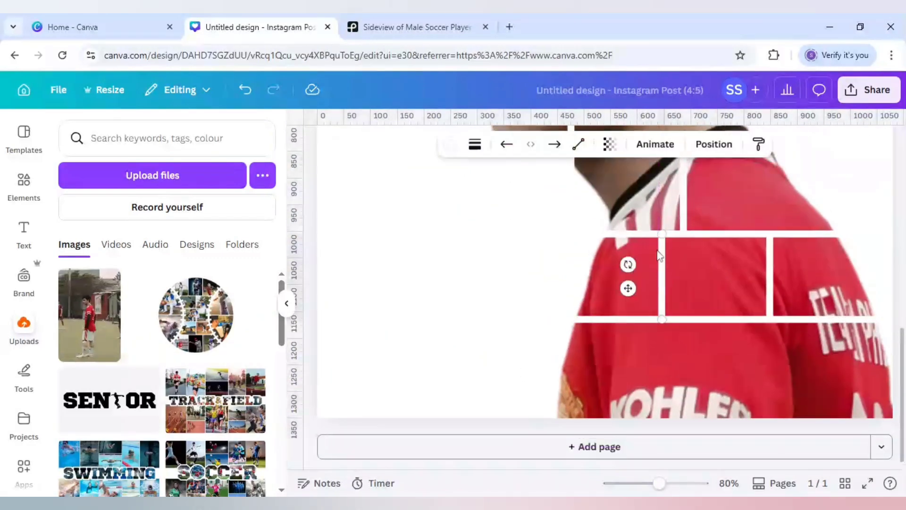
click(659, 212)
drag(635, 298, 650, 378)
drag(687, 405, 766, 383)
click(687, 292)
scroll(667, 460, down, 1)
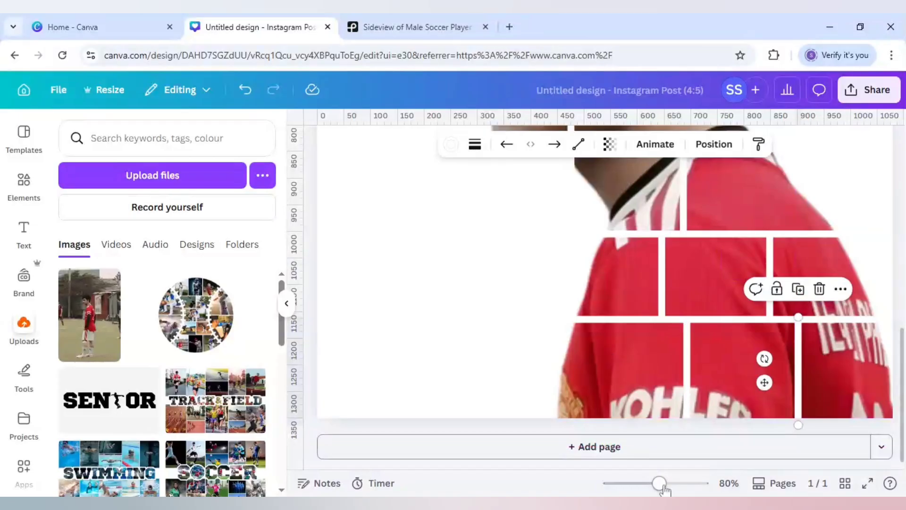
drag(659, 483, 632, 482)
click(756, 329)
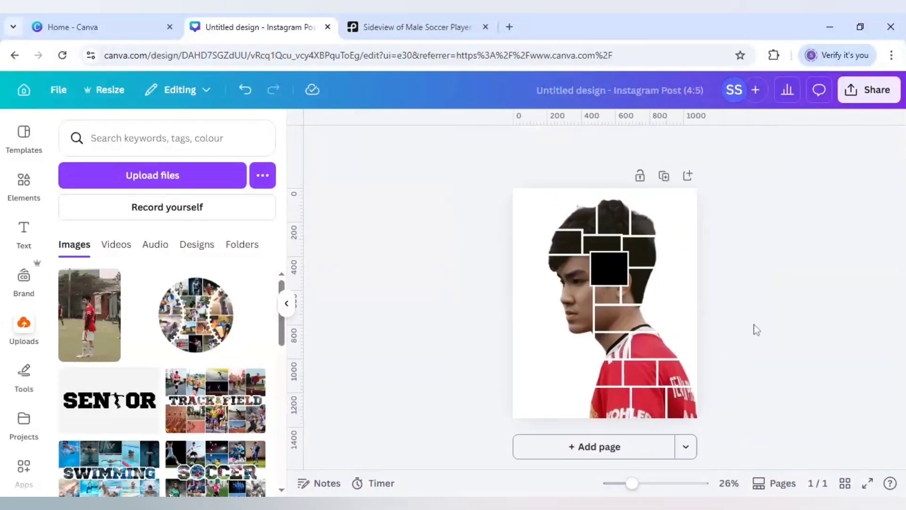
Add a second page and paste a copy of the player photo onto it.
click(564, 302)
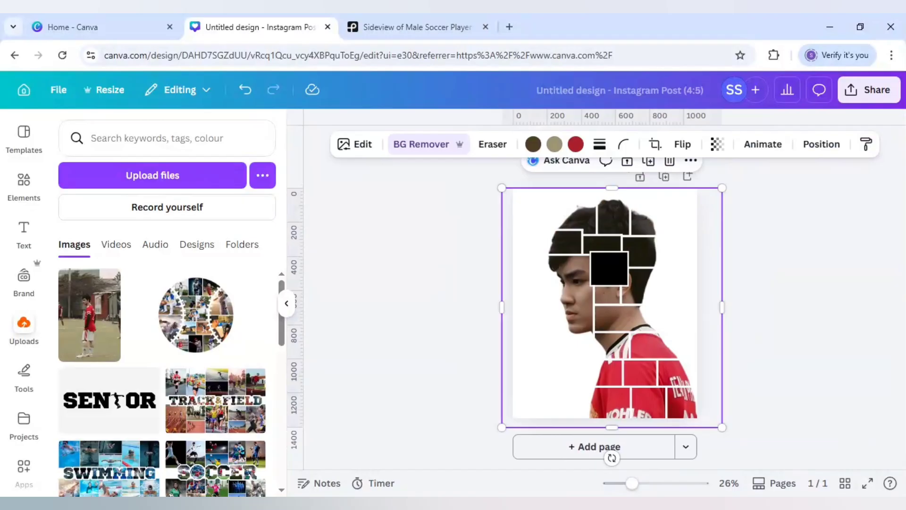
click(569, 446)
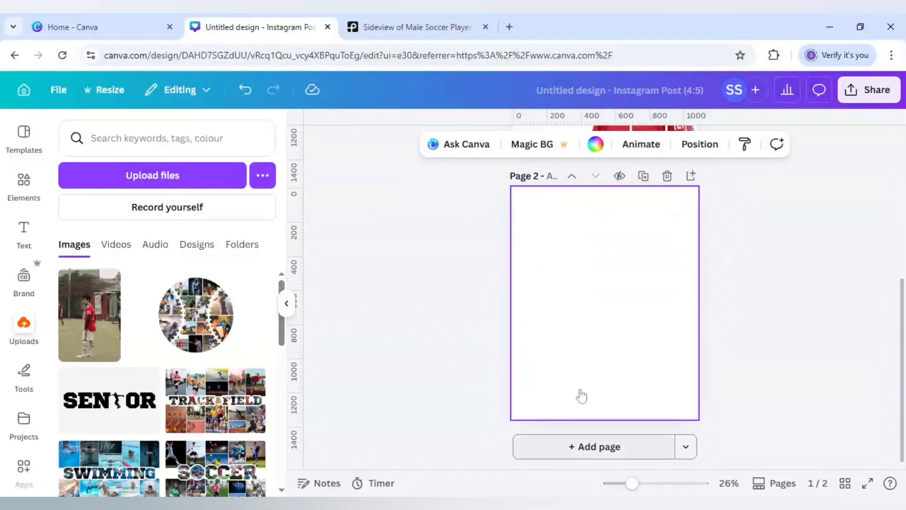
click(581, 356)
key(ctrl+v)
click(465, 338)
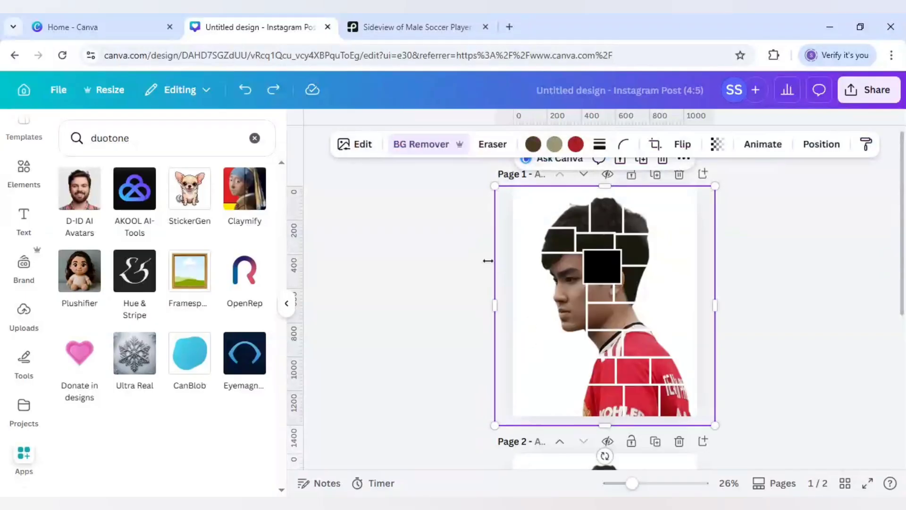
Set the brightness of the player photo on page 1 to -100 and its contrast to 100.
click(359, 145)
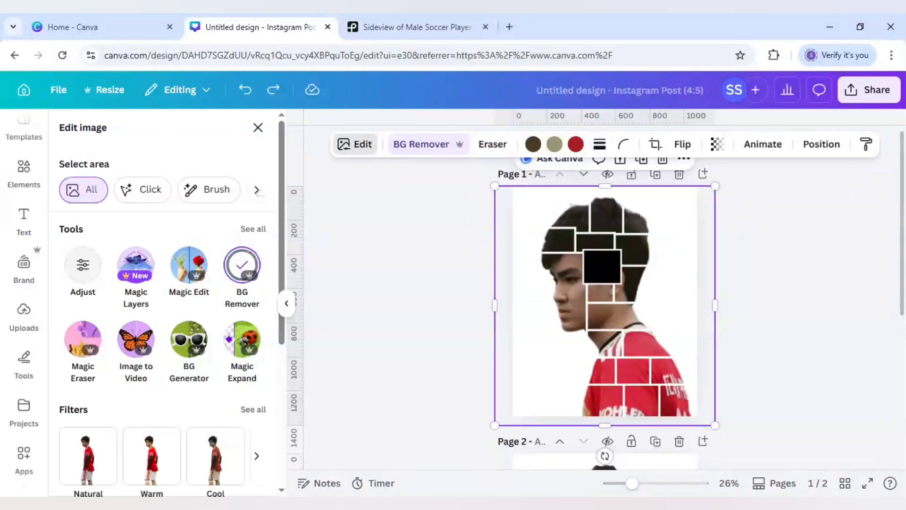
scroll(217, 358, down, 2)
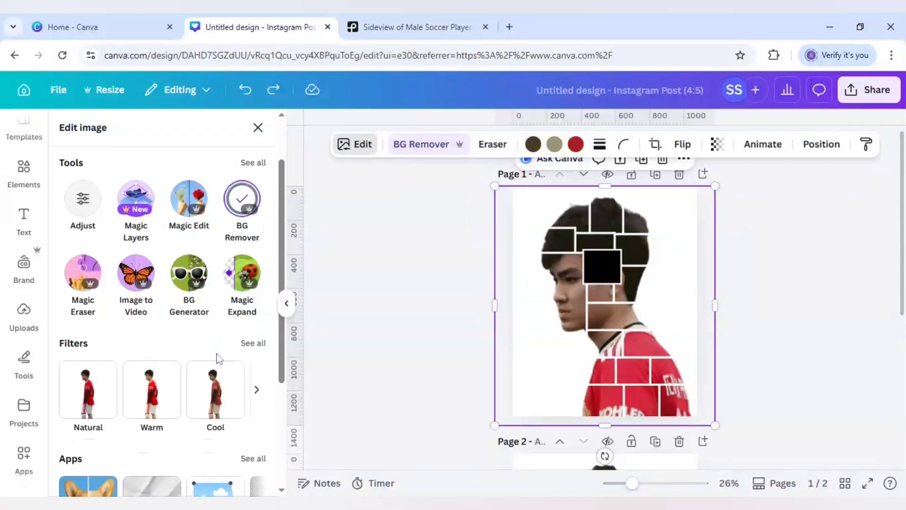
click(85, 203)
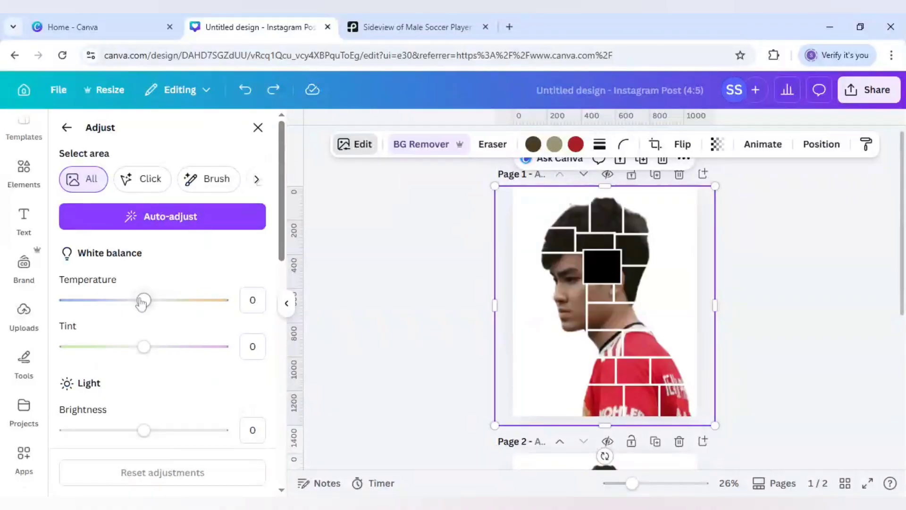
scroll(142, 305, down, 2)
drag(144, 363, 44, 368)
scroll(118, 383, down, 2)
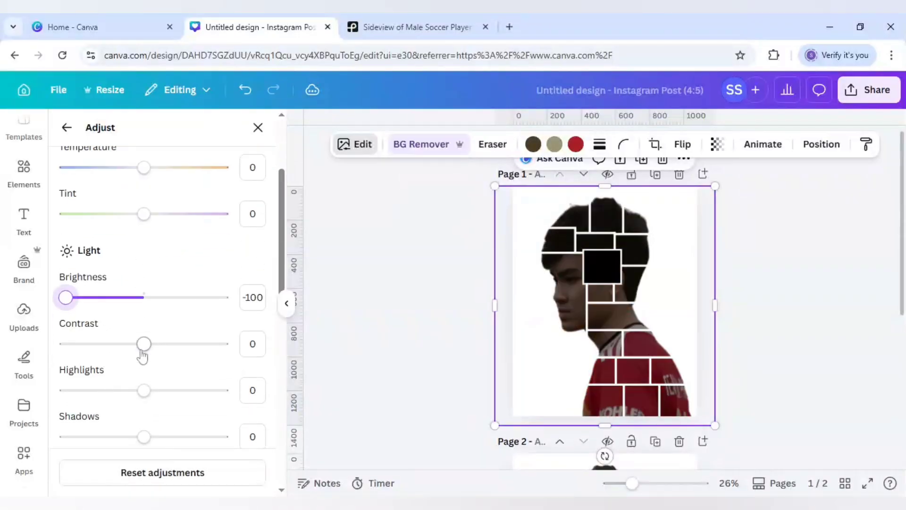
drag(143, 343, 238, 362)
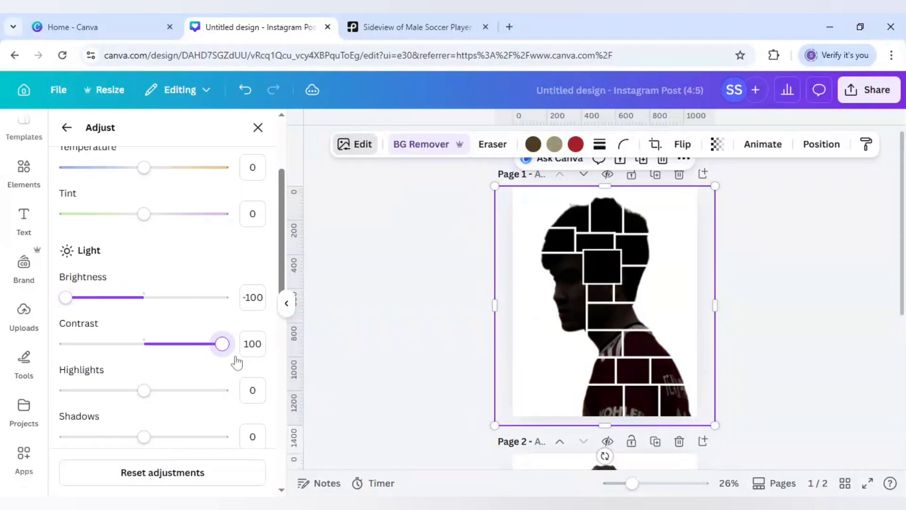
Set both the highlights and the shadows of the page 1 photo to -100.
scroll(165, 355, down, 2)
drag(143, 323, 51, 331)
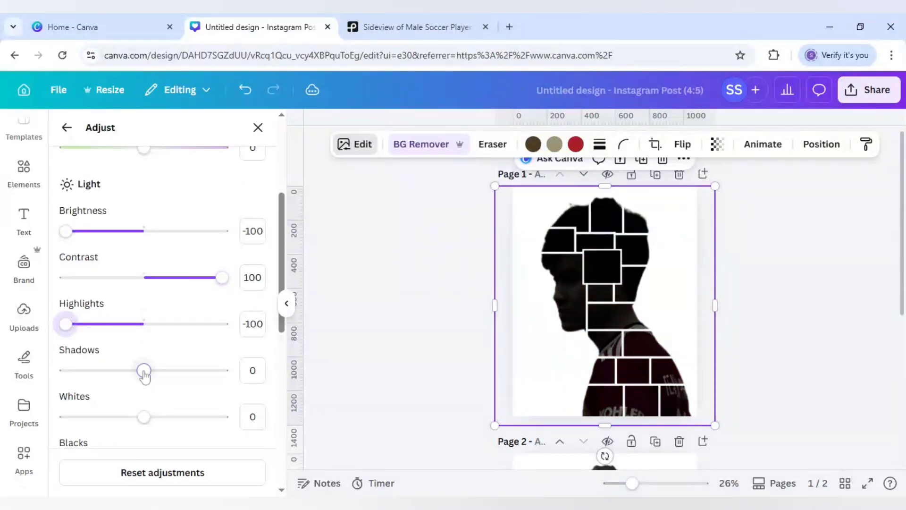
drag(143, 370, 60, 375)
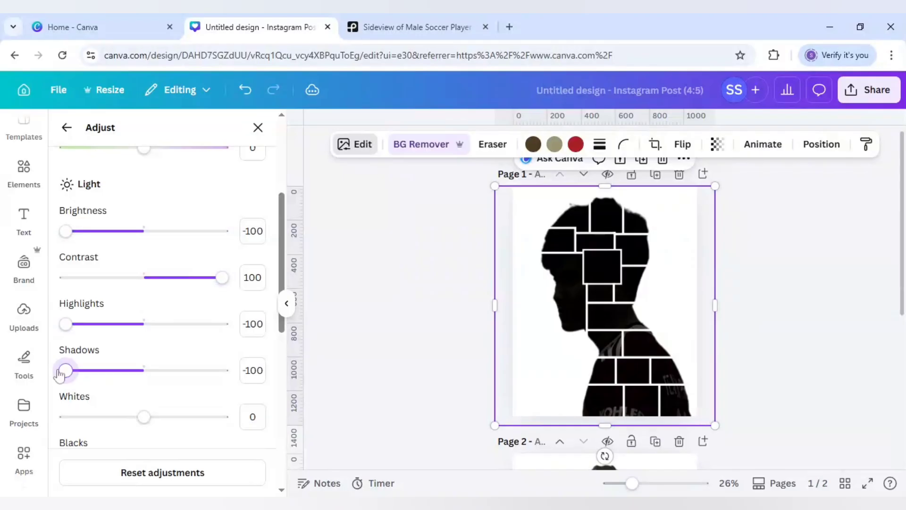
Set the page 1 photo's blacks to 100 and whites to -100 to finish the solid black silhouette.
scroll(107, 403, down, 2)
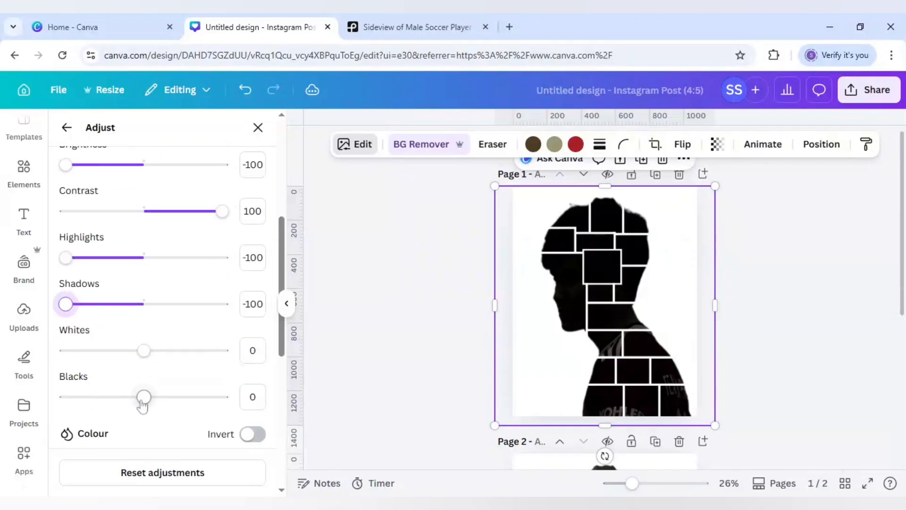
drag(142, 397, 242, 418)
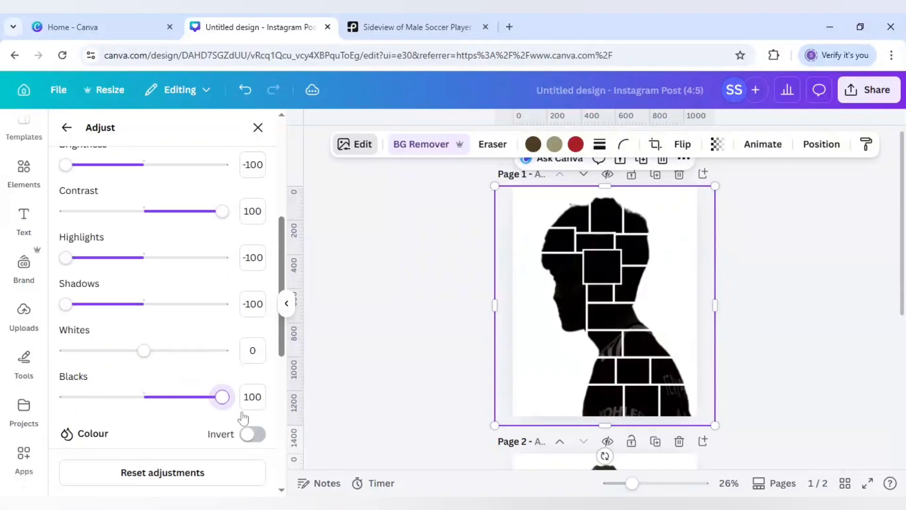
drag(139, 351, 19, 362)
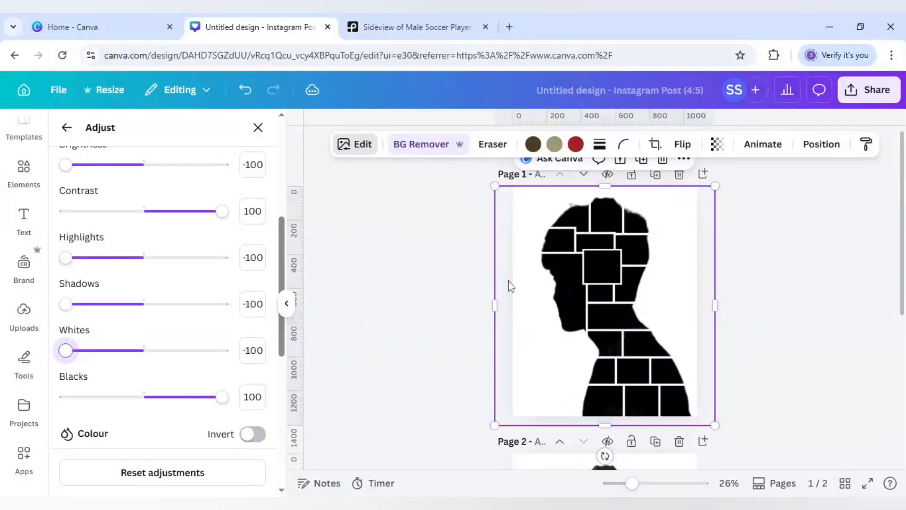
click(438, 295)
click(438, 295)
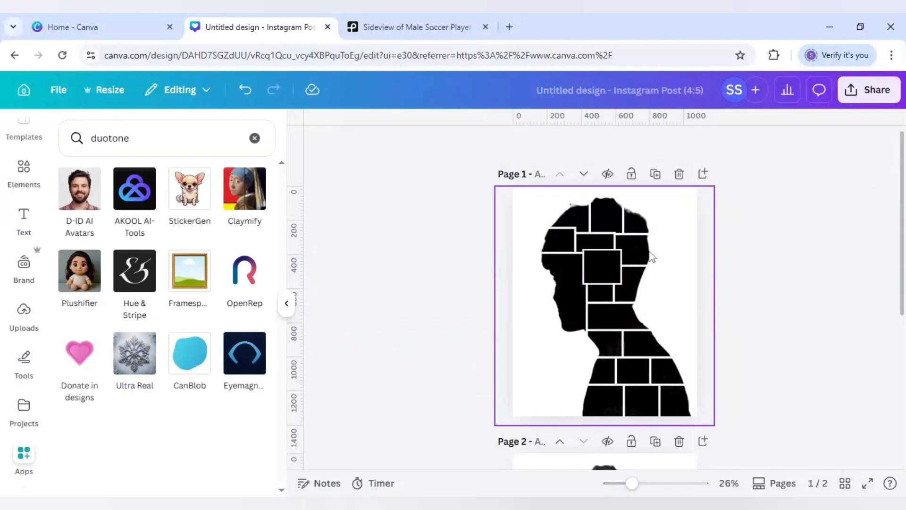
Download only the current page, Page 1, as a PNG.
click(868, 89)
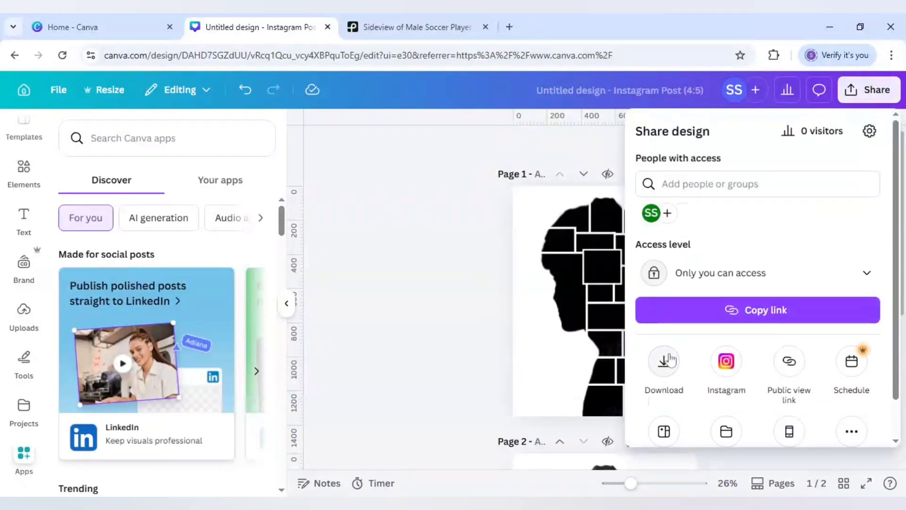
click(669, 359)
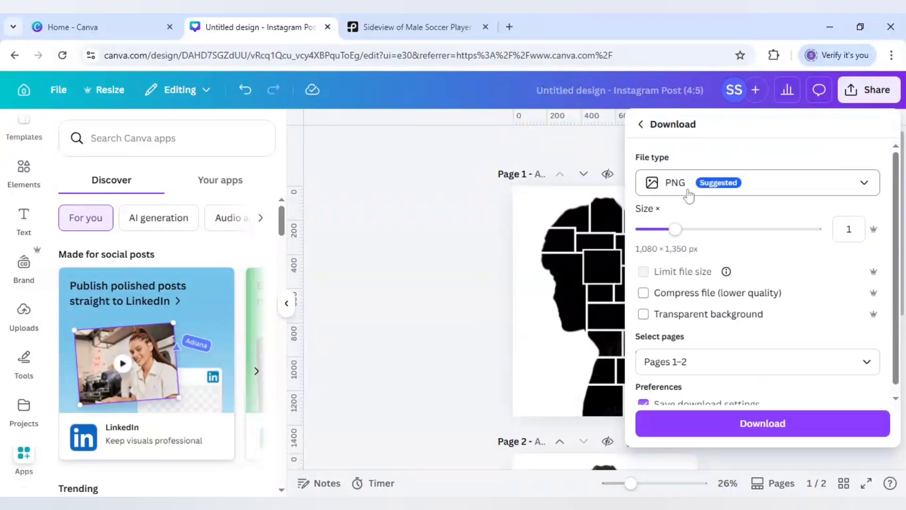
click(692, 359)
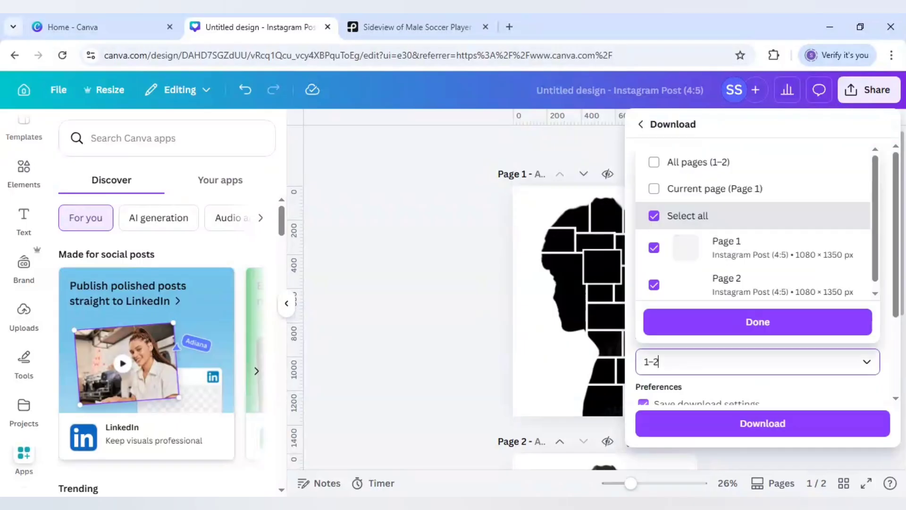
click(712, 190)
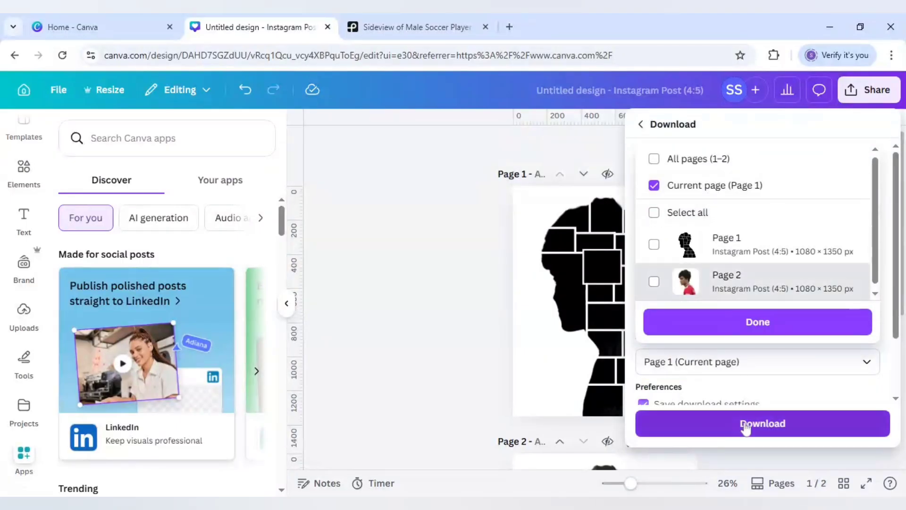
click(744, 426)
click(745, 427)
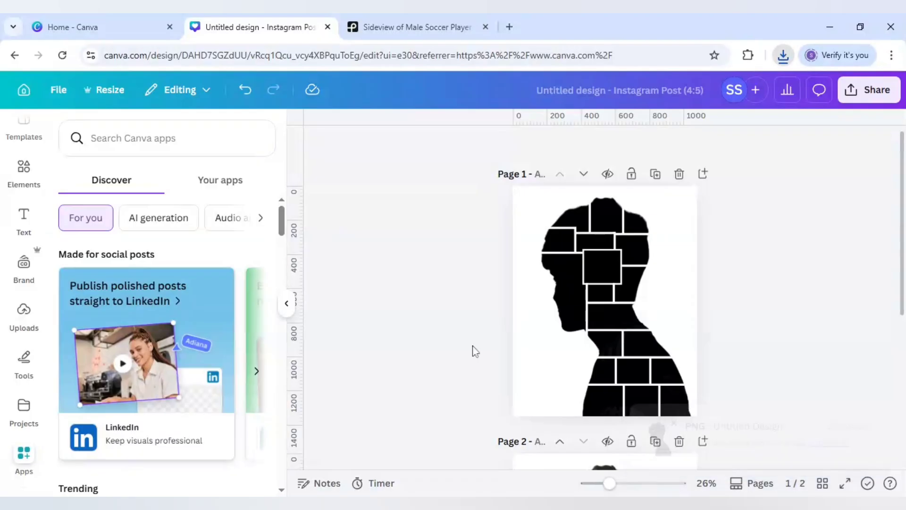
Add a blank third page and fill its background with the light green default solid colour.
scroll(473, 349, down, 5)
click(641, 447)
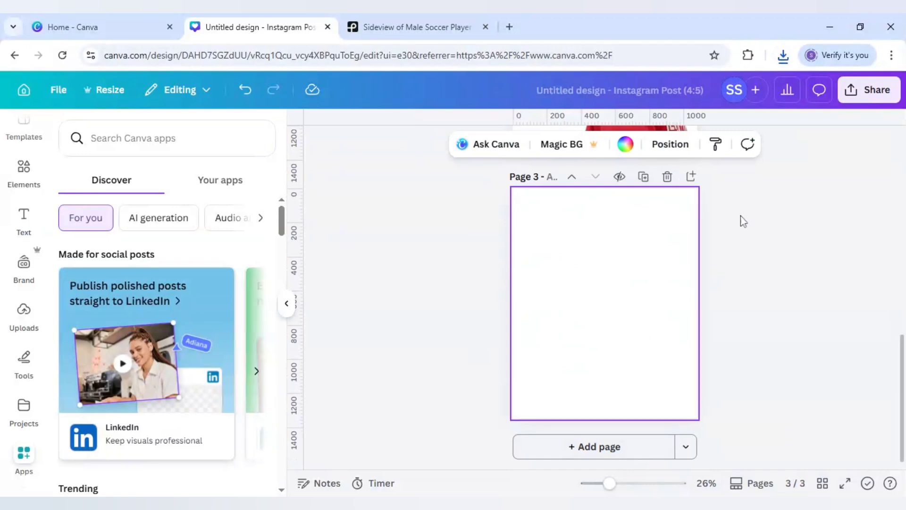
click(626, 145)
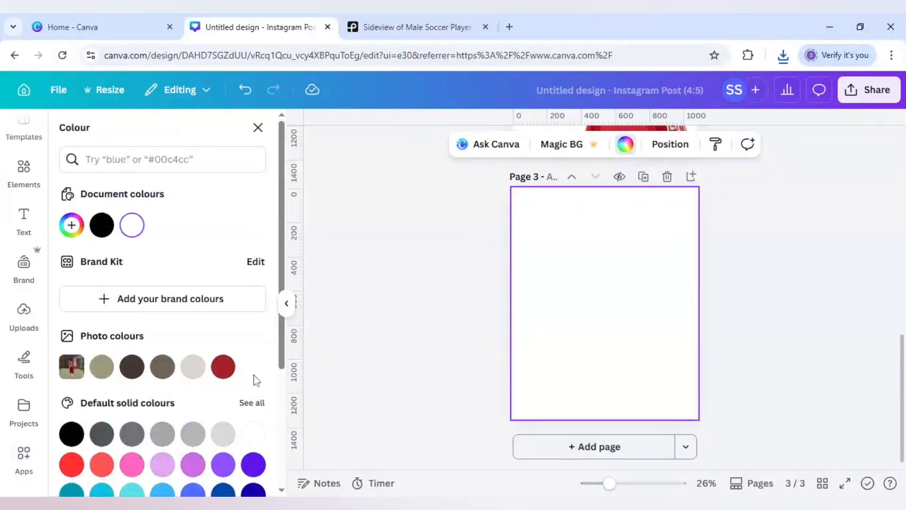
scroll(255, 379, down, 3)
click(102, 392)
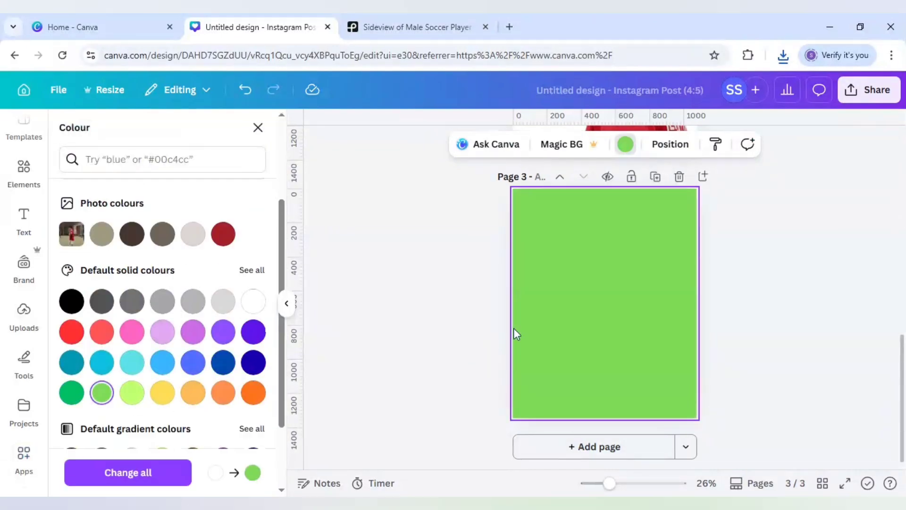
Download only the current page, Page 3, as a PNG.
click(870, 91)
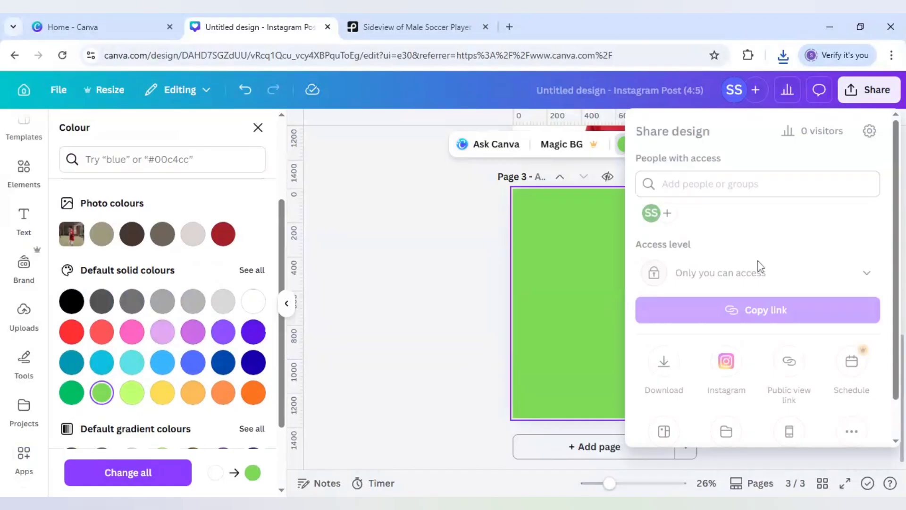
click(673, 371)
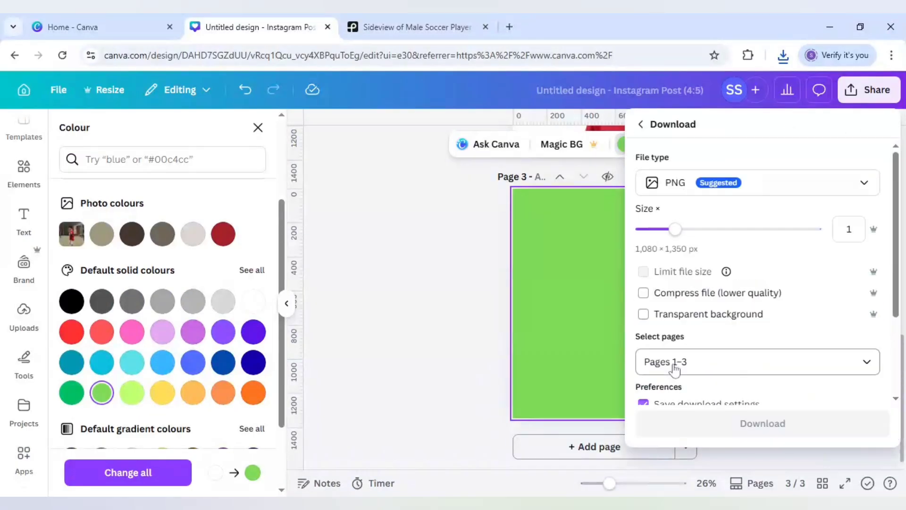
click(706, 361)
click(677, 187)
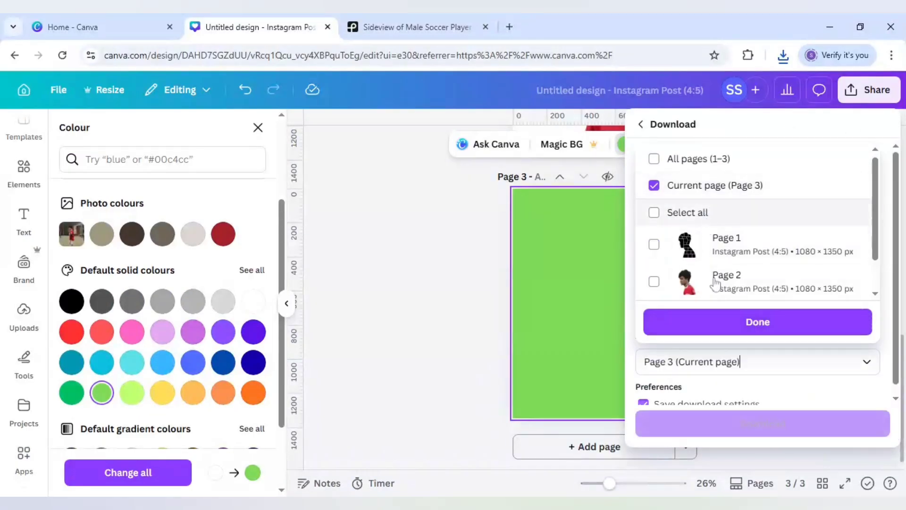
click(743, 437)
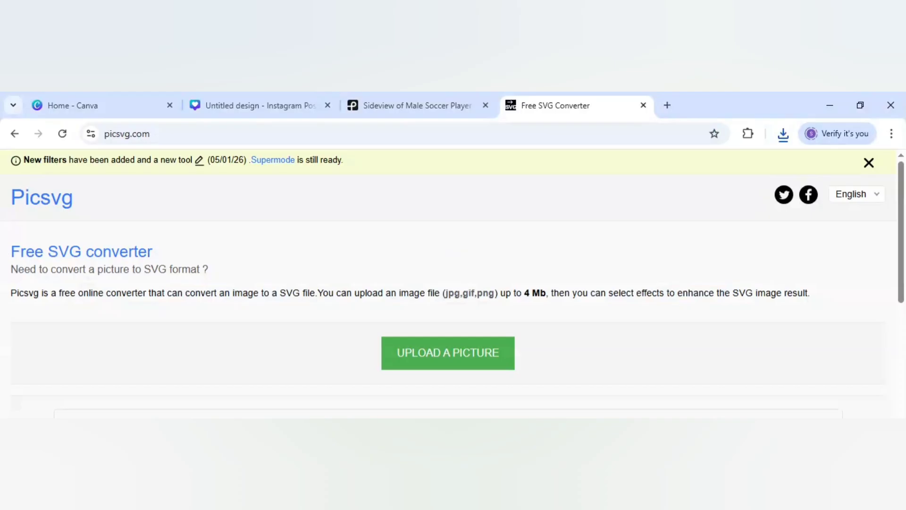
Switch to Picsvg, upload the black silhouette PNG, apply the Internal 3 filter and download the resulting SVG.
click(422, 356)
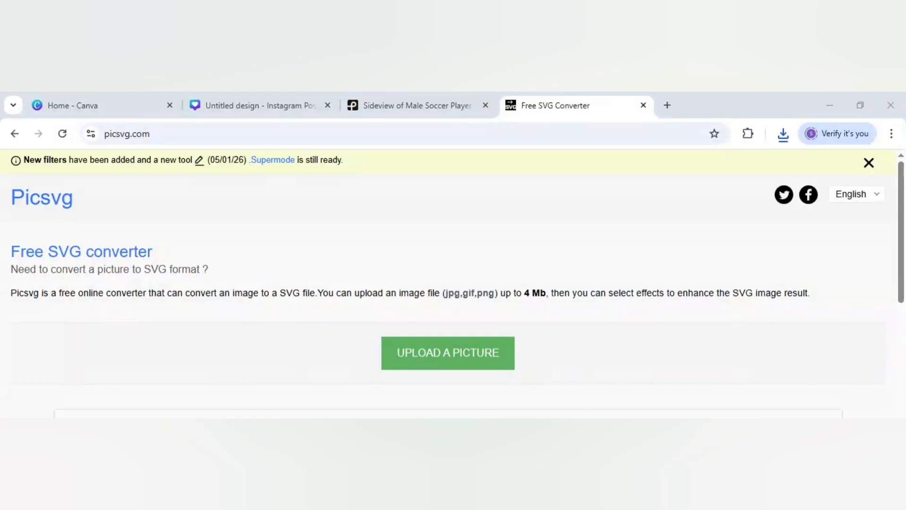
click(360, 380)
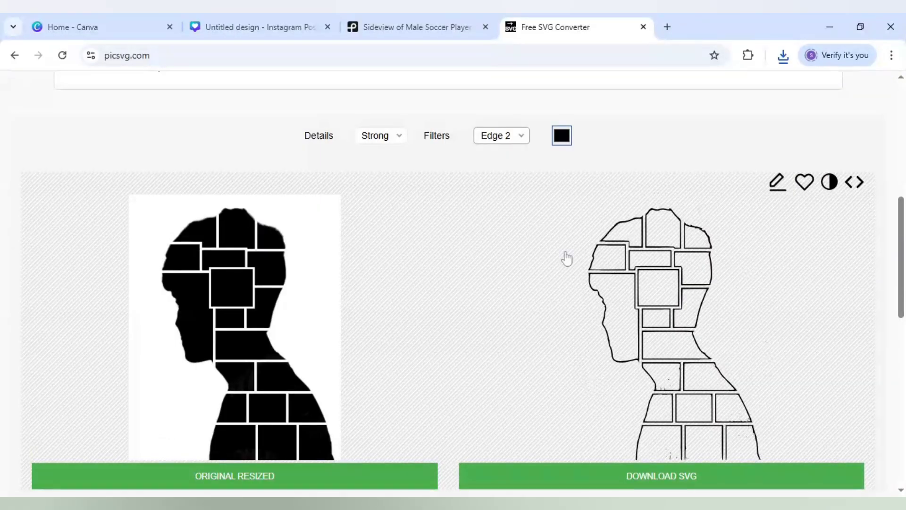
click(493, 141)
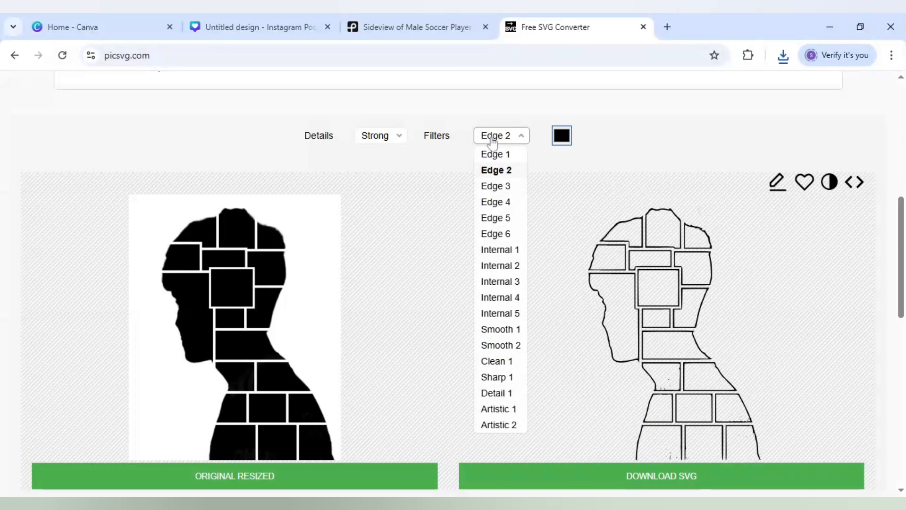
click(503, 282)
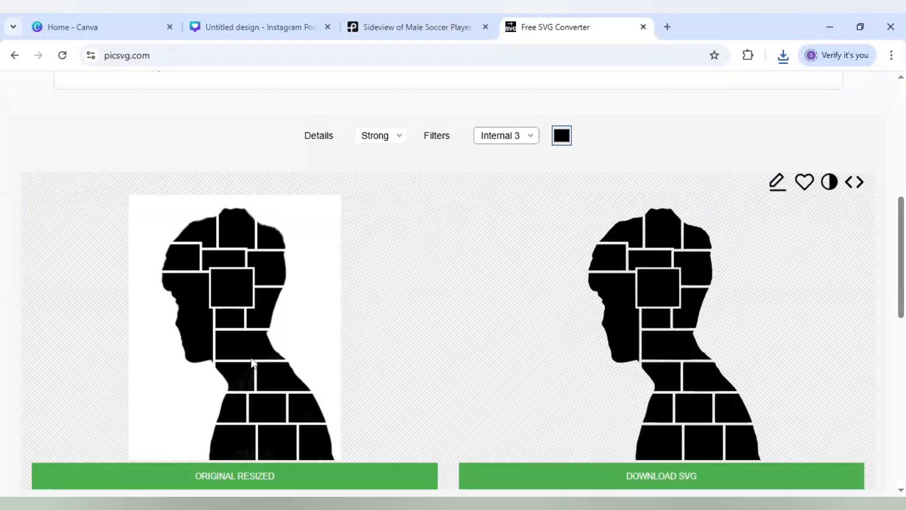
click(660, 484)
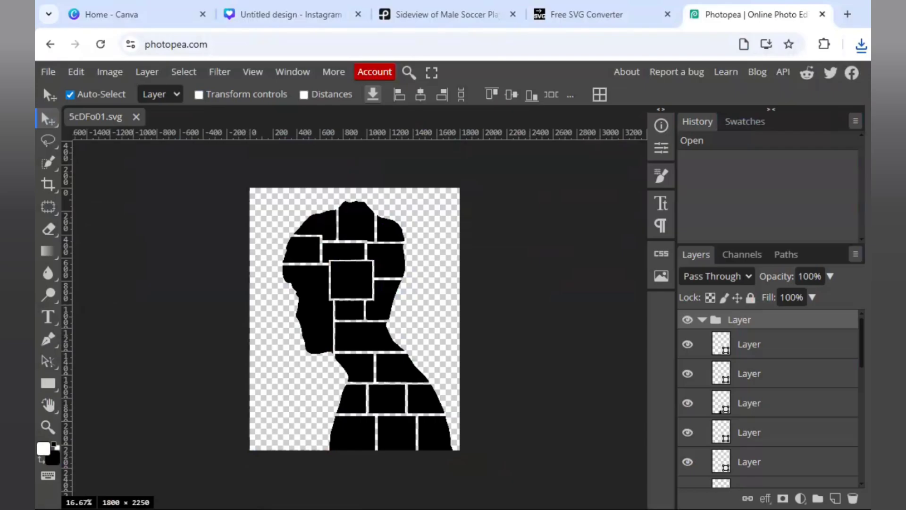
In Photopea, place the green image into the silhouette SVG and enlarge it to about 175% so it covers the canvas.
click(46, 74)
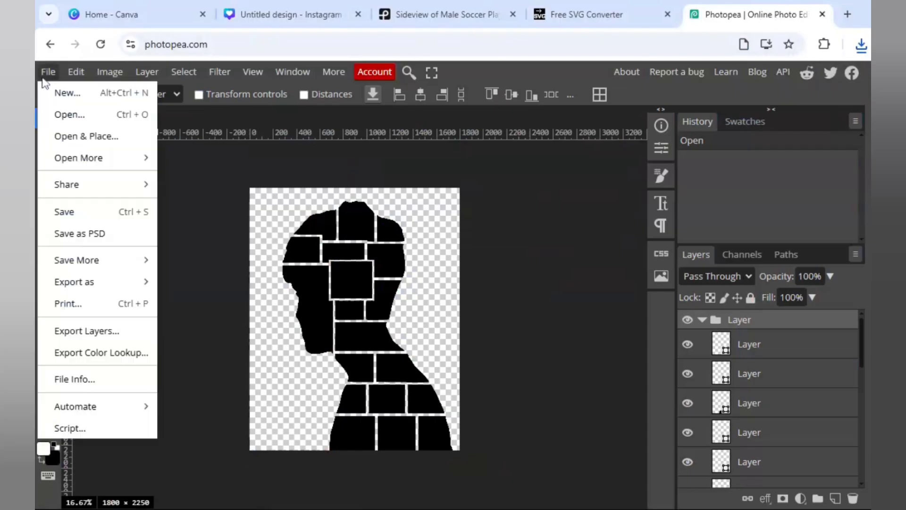
click(86, 141)
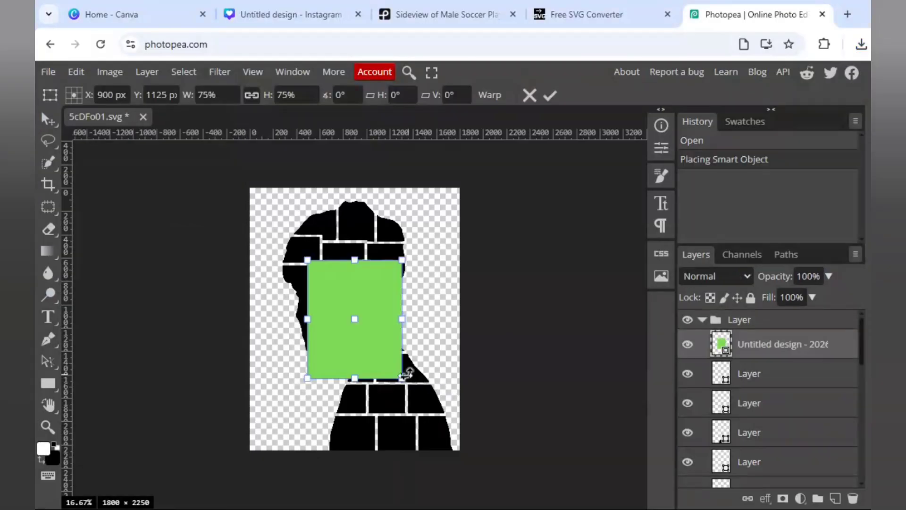
drag(401, 378, 475, 450)
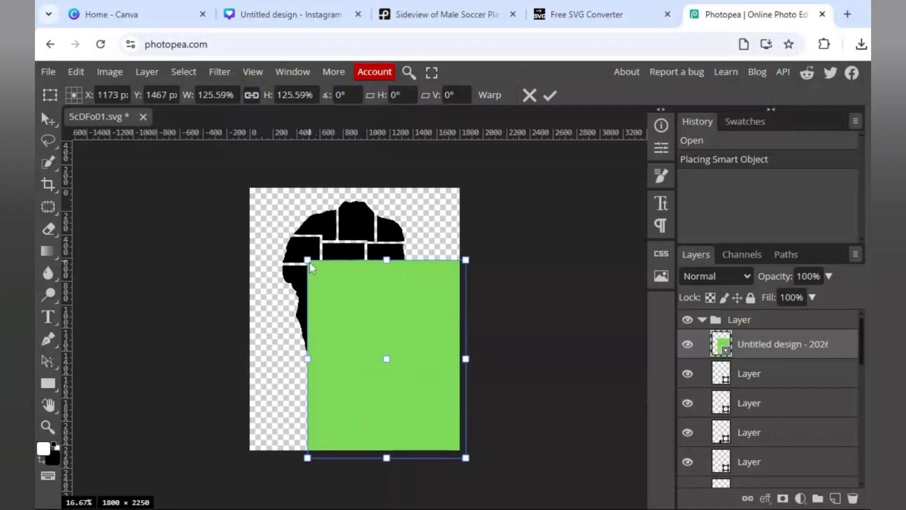
drag(310, 267, 228, 196)
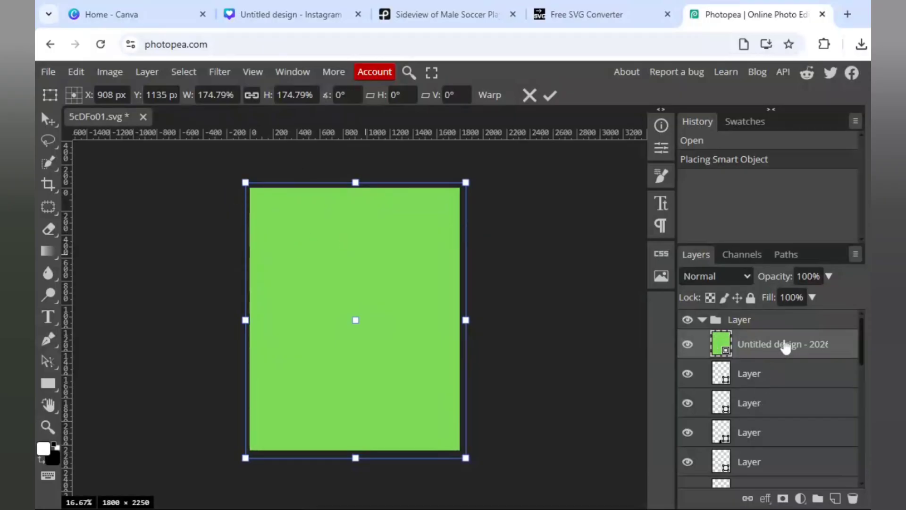
Turn the green image into a clipping mask on the bottom-right body panel and duplicate the clipped layer three times.
right_click(784, 347)
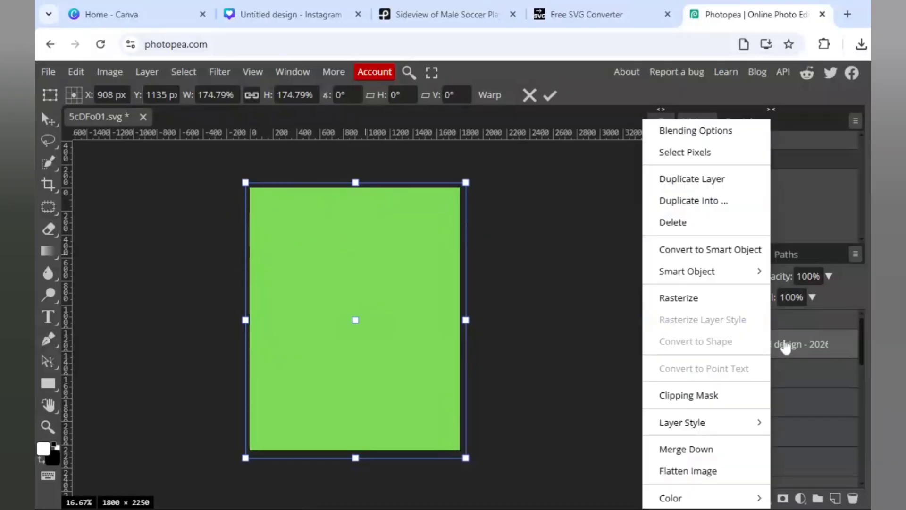
click(700, 400)
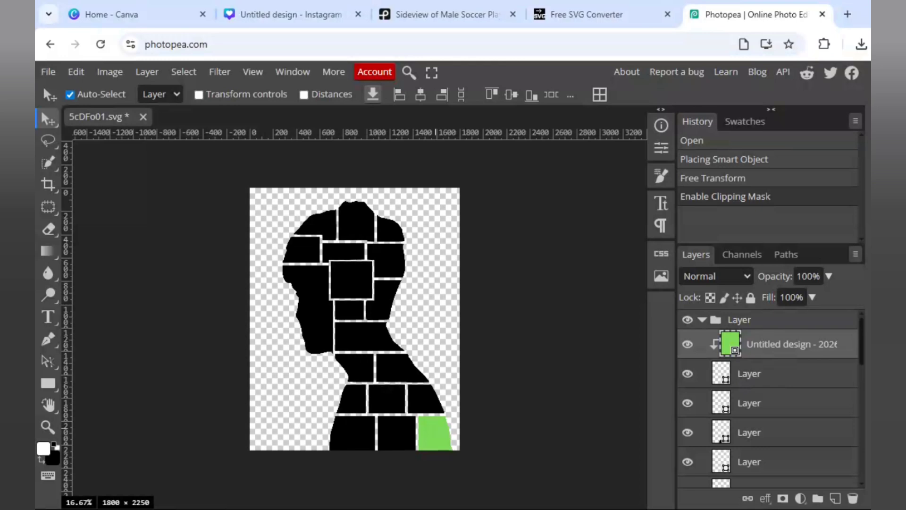
right_click(787, 351)
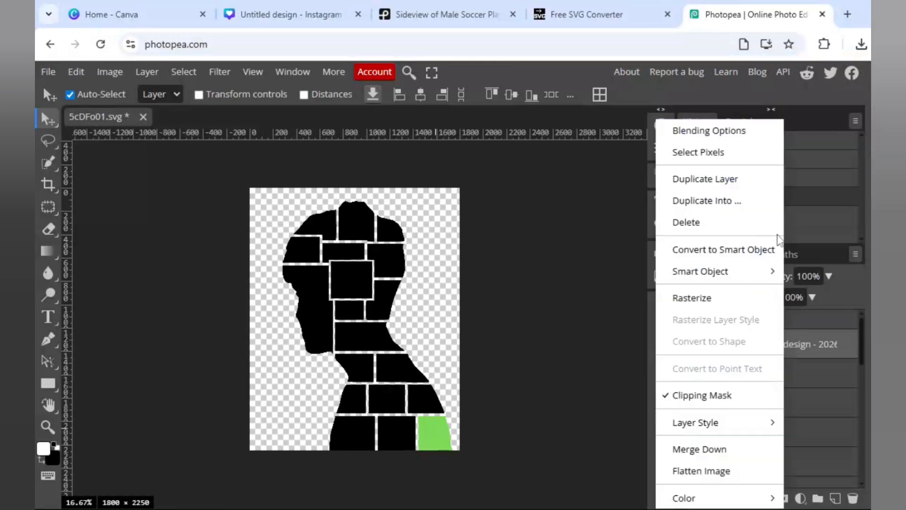
click(733, 190)
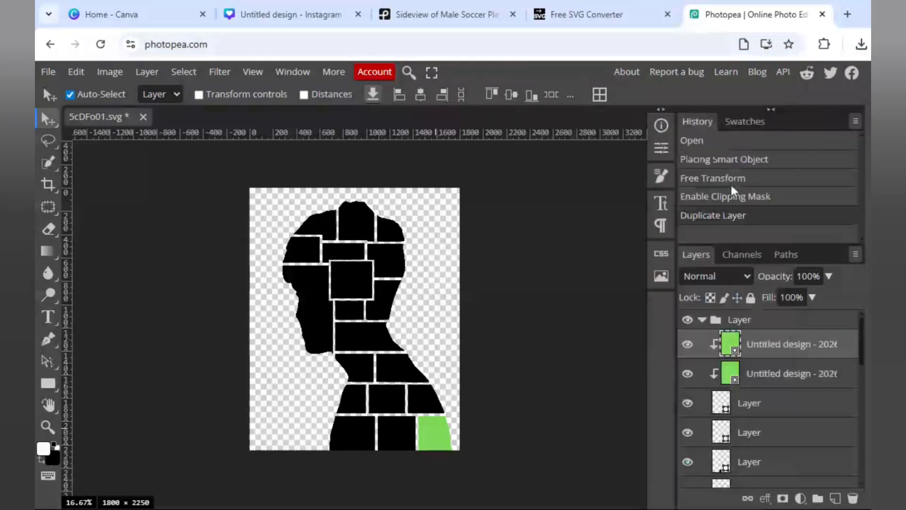
right_click(791, 347)
click(736, 179)
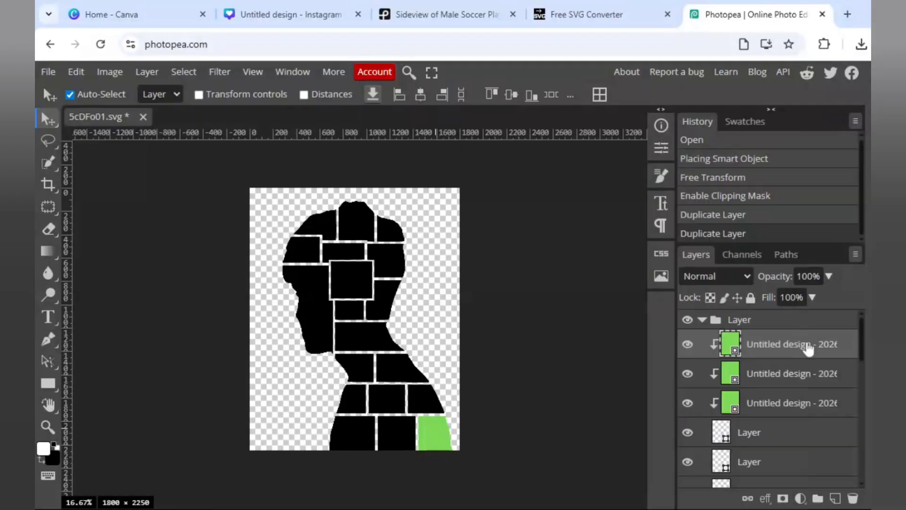
right_click(679, 373)
click(735, 180)
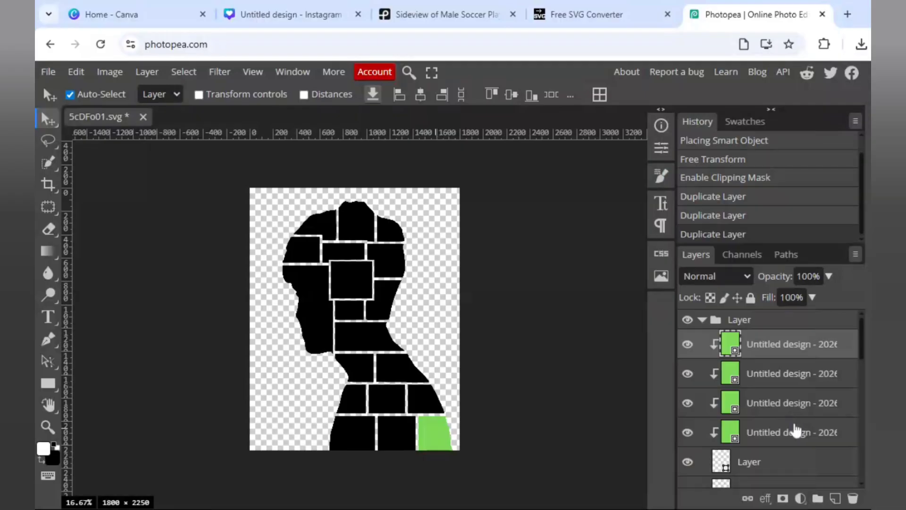
Reorder the green copies above separate panel layers to fill the bottom row and the rightmost panel of the row above.
mouse_move(793, 425)
mouse_down()
mouse_move(779, 490)
mouse_move(800, 435)
mouse_up()
scroll(799, 435, up, 1)
drag(790, 343, 800, 435)
scroll(799, 434, up, 1)
scroll(800, 435, down, 2)
Duplicate the green clipped layer twice and move the copies onto the two remaining panels of the second row from the bottom.
right_click(792, 385)
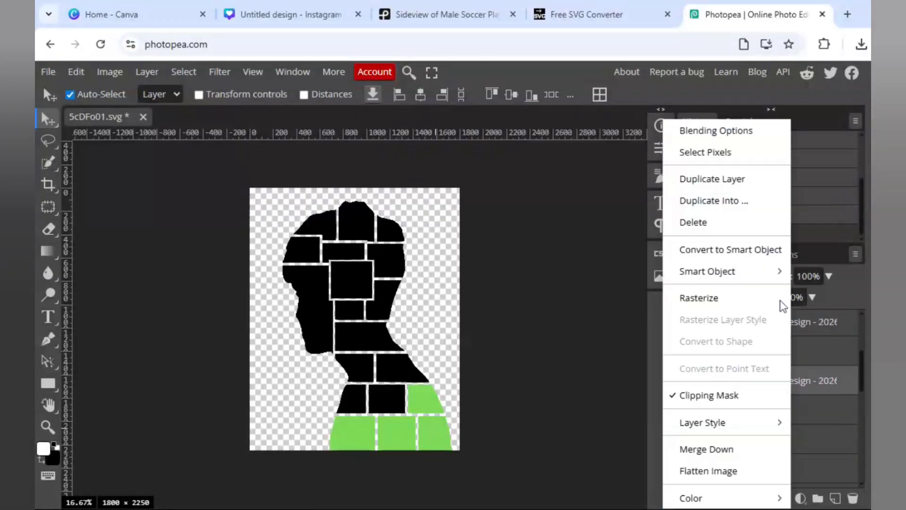
click(739, 183)
right_click(809, 387)
click(763, 184)
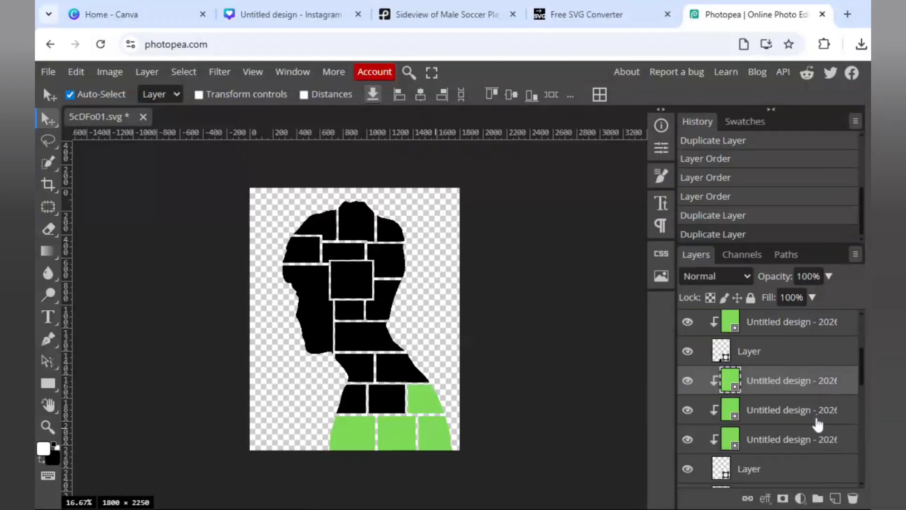
mouse_move(817, 424)
mouse_down()
mouse_move(809, 374)
mouse_move(819, 428)
mouse_up()
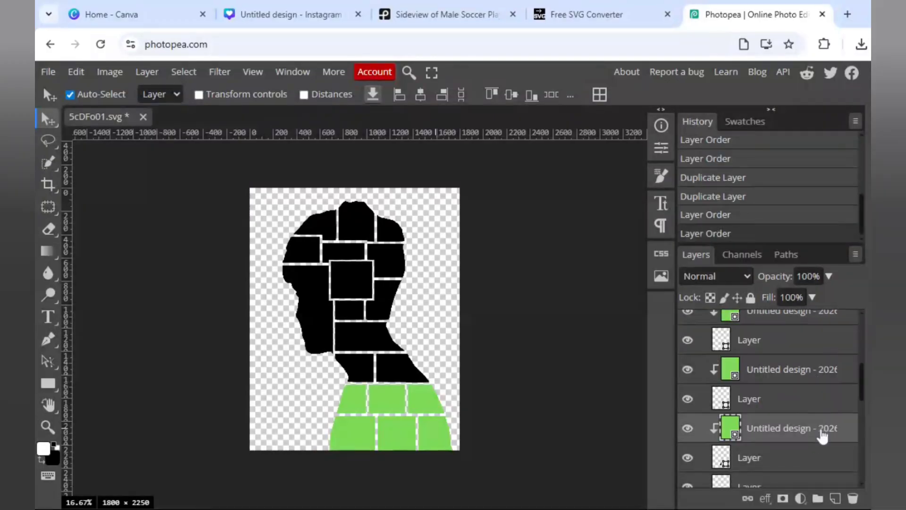
Duplicate the green clipped layer and move the copy above the right shoulder panel's layer.
right_click(819, 428)
click(758, 179)
scroll(795, 371, down, 1)
drag(795, 370, 790, 433)
Duplicate the green clipped layer three times and move the copies onto the left shoulder, wide neck and small lower-head panels.
scroll(791, 432, down, 1)
right_click(804, 355)
click(743, 178)
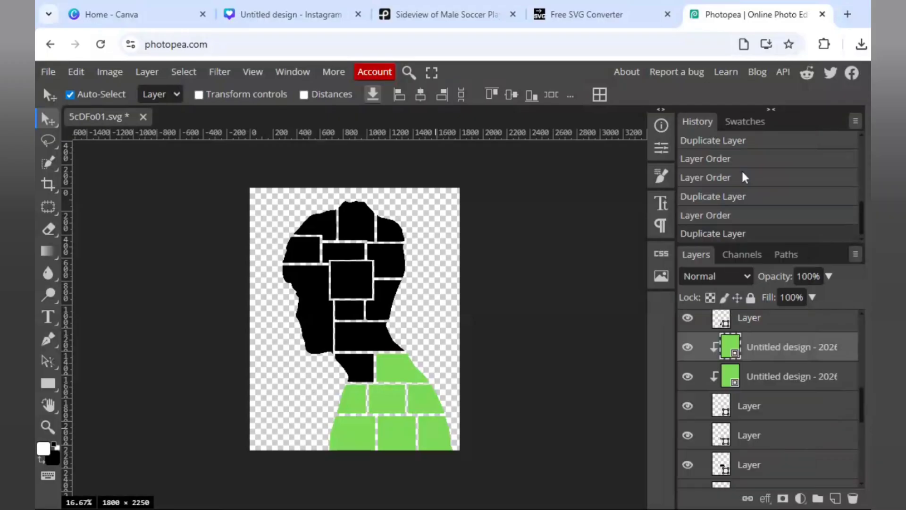
right_click(793, 346)
click(717, 179)
right_click(808, 358)
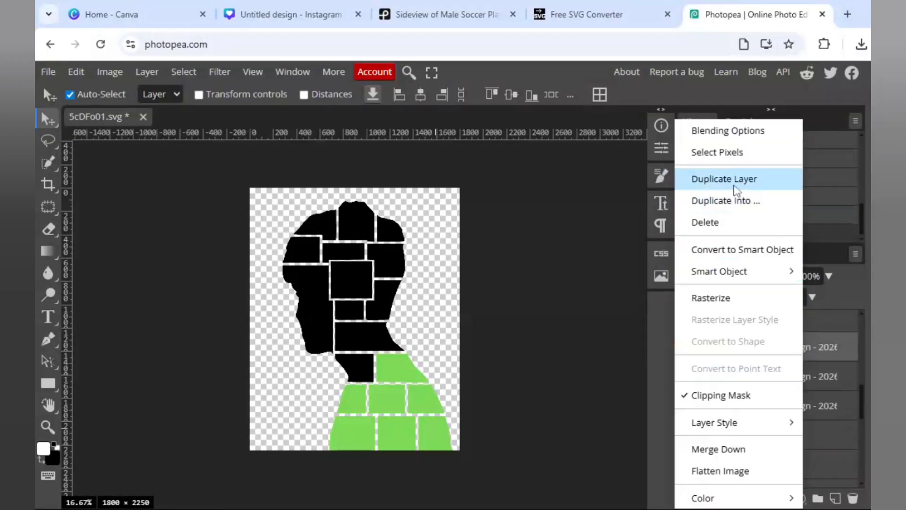
click(718, 178)
drag(803, 437, 805, 466)
drag(807, 407, 818, 434)
scroll(817, 433, up, 1)
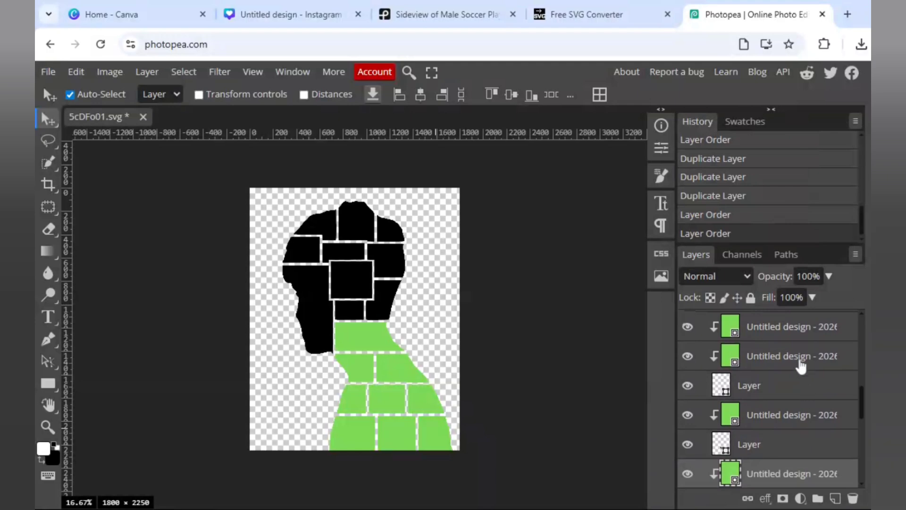
drag(801, 361, 820, 448)
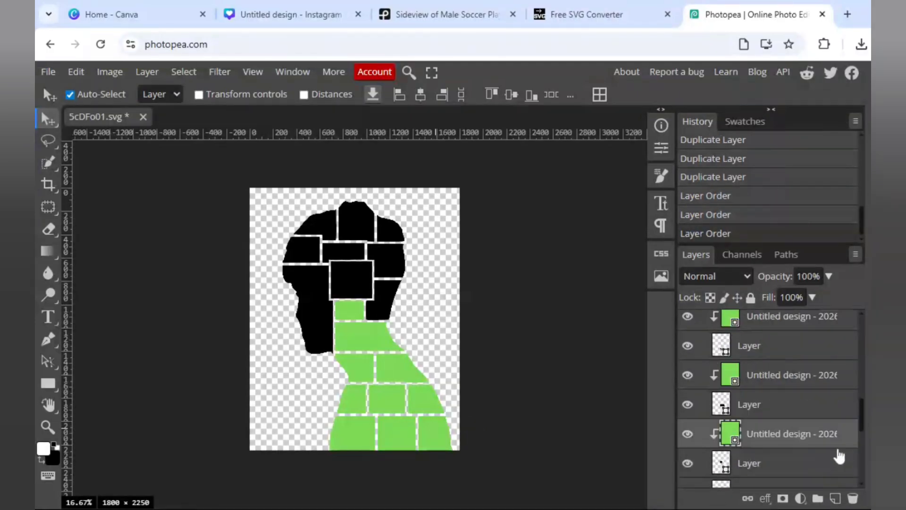
Duplicate the green clipped layer twice and move the copies onto the back-of-neck panel and the large face panel.
drag(863, 412, 863, 424)
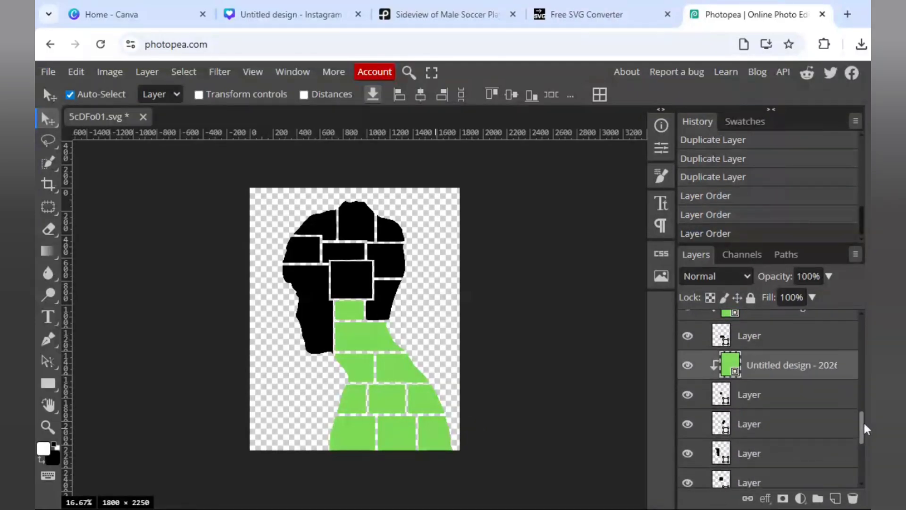
right_click(832, 371)
click(775, 178)
right_click(809, 366)
click(758, 178)
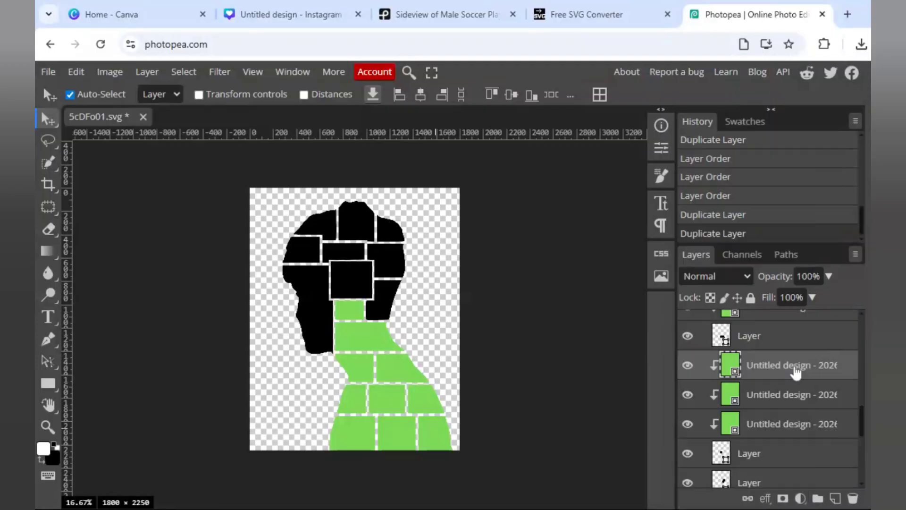
drag(795, 369, 800, 457)
scroll(800, 420, down, 1)
drag(798, 404, 816, 425)
Duplicate the green clipped layer twice and move the copies onto the central square panel and the back-of-head panel.
right_click(814, 409)
click(759, 180)
right_click(808, 415)
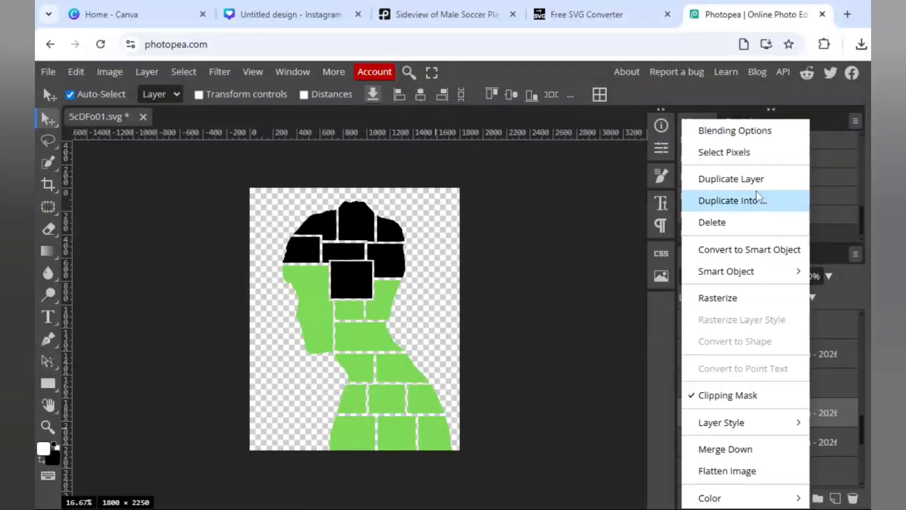
click(752, 183)
scroll(802, 401, down, 1)
drag(802, 405, 817, 416)
drag(808, 378, 813, 467)
Duplicate the green clipped layer twice and move the copies onto the forehead panel and the narrow panel above the central square.
drag(862, 444, 863, 464)
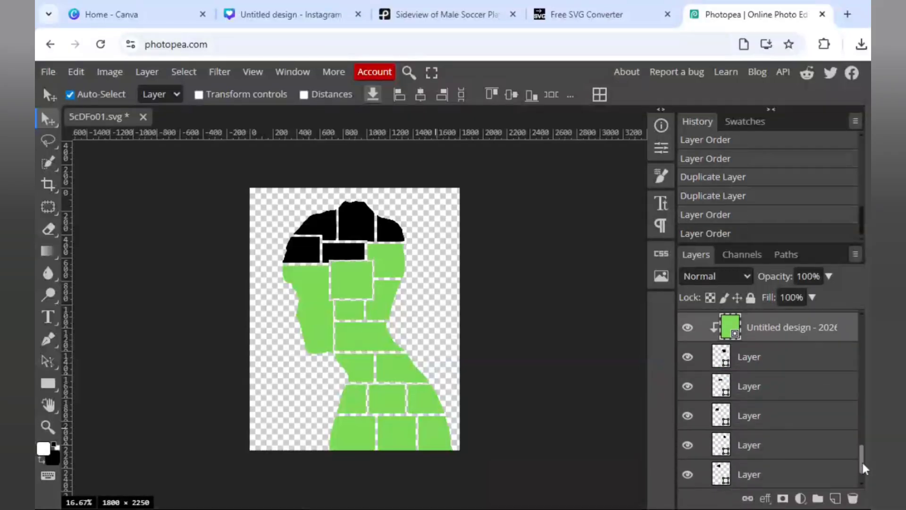
right_click(833, 327)
click(750, 180)
right_click(807, 386)
click(753, 182)
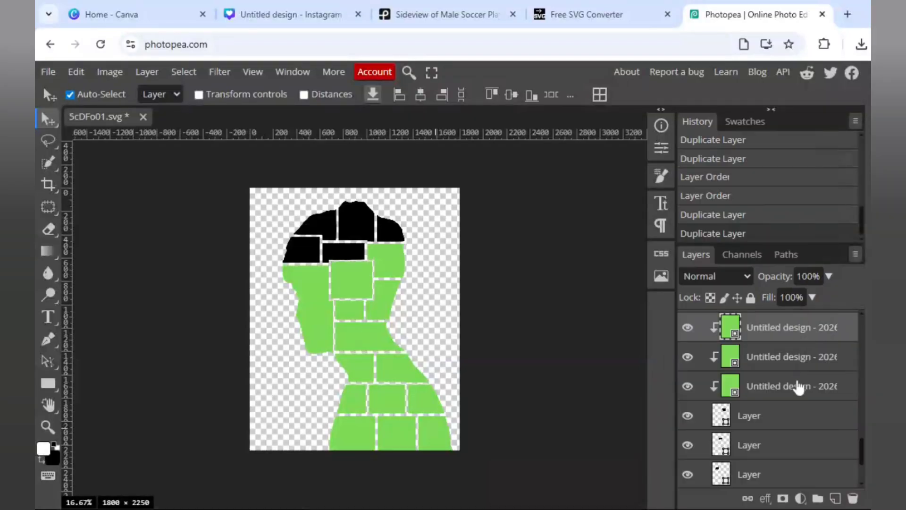
drag(797, 387, 803, 426)
drag(812, 361, 813, 454)
scroll(804, 429, down, 1)
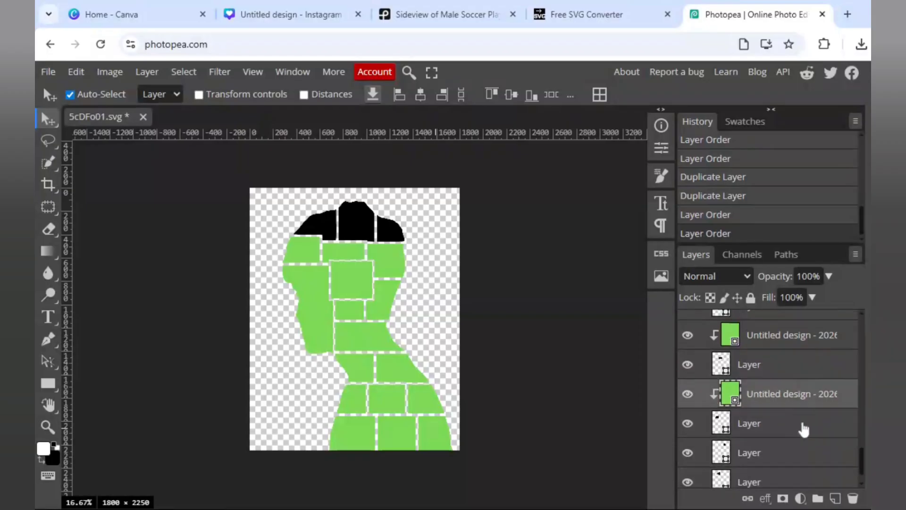
Duplicate the green clipped layer and move the copies onto the upper back-of-head panel and the upper front hair panel.
scroll(803, 429, down, 1)
right_click(802, 358)
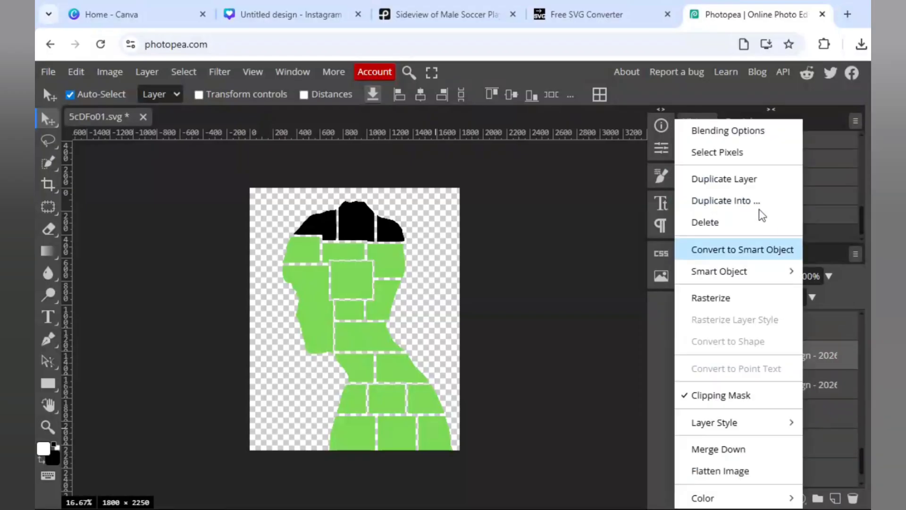
click(750, 179)
drag(810, 421, 813, 429)
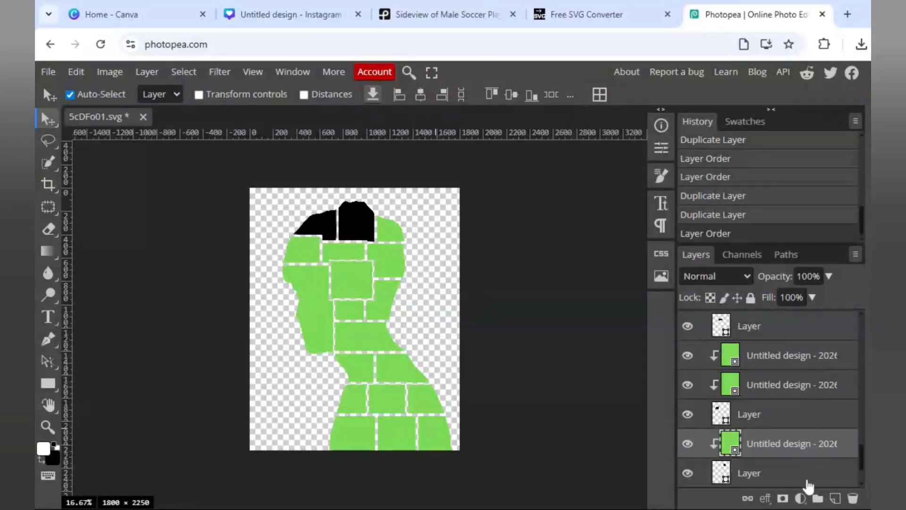
drag(808, 481, 819, 438)
Duplicate the green clipped layer onto the middle top-of-head panel and save the document as a PSD.
right_click(810, 421)
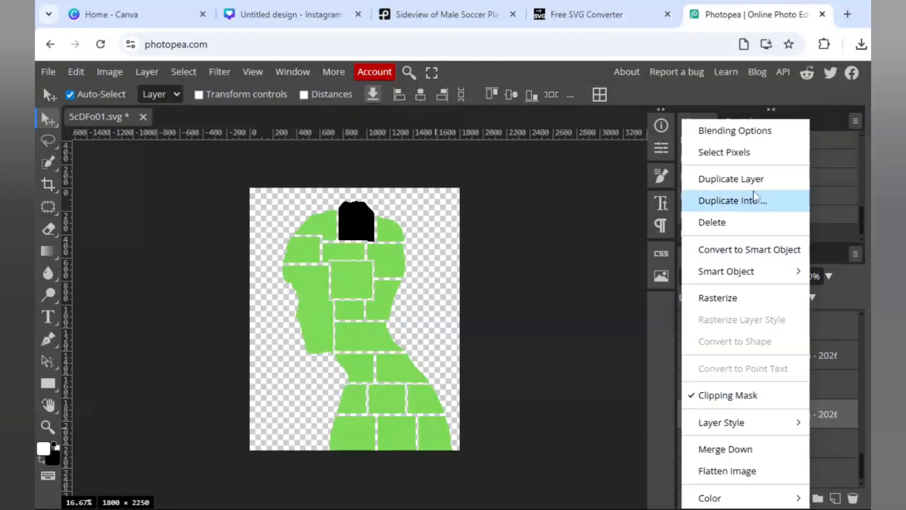
click(750, 180)
drag(783, 403, 798, 469)
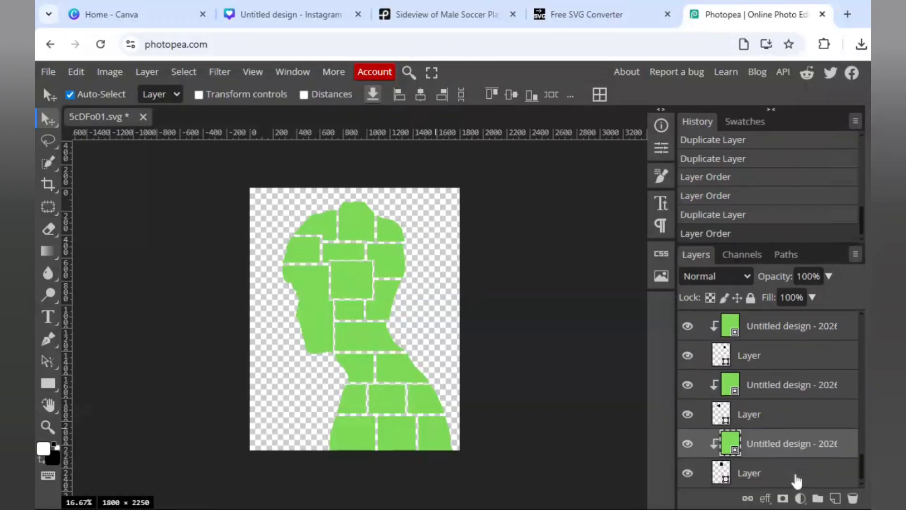
click(49, 74)
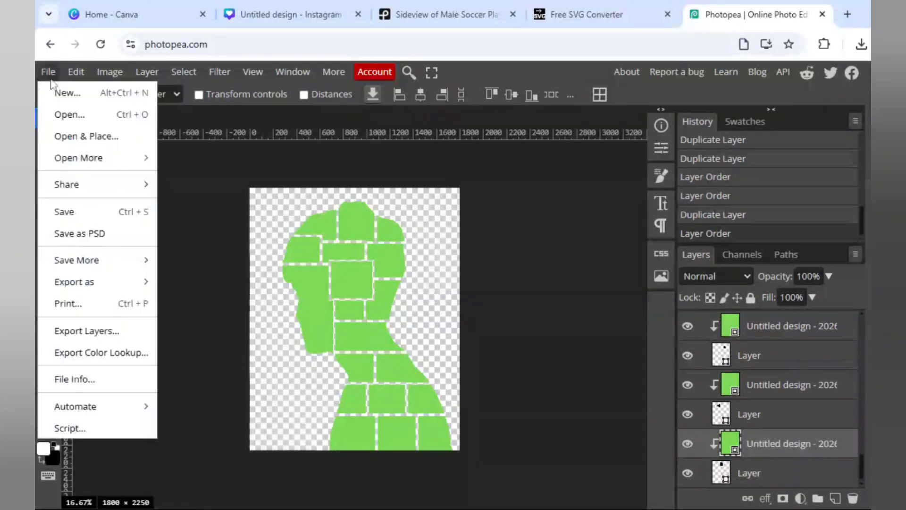
click(89, 234)
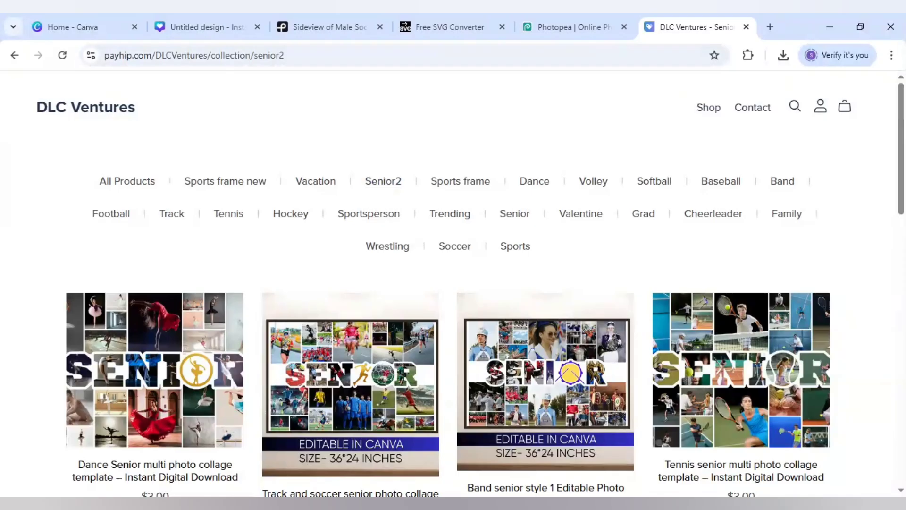
Examine both pages of the Senior2 collage templates in the DLC Ventures store, and close the store page.
scroll(881, 192, down, 3)
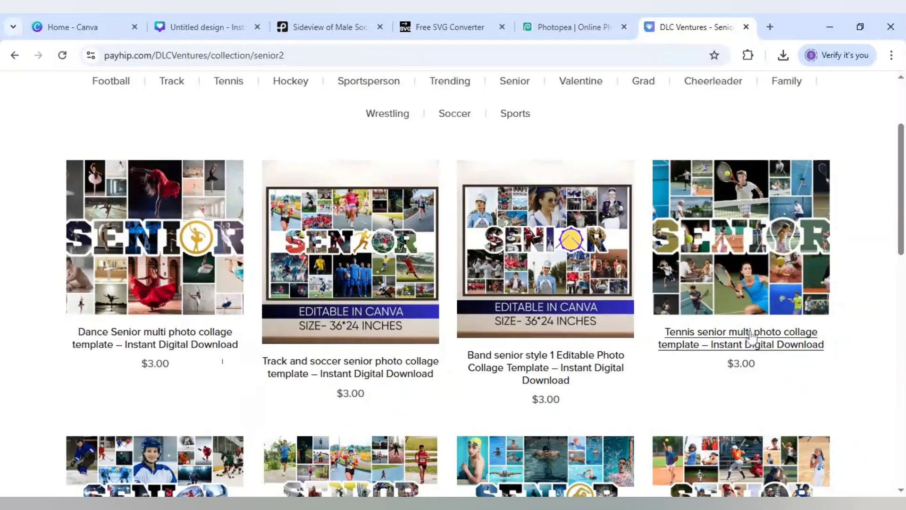
scroll(830, 353, down, 4)
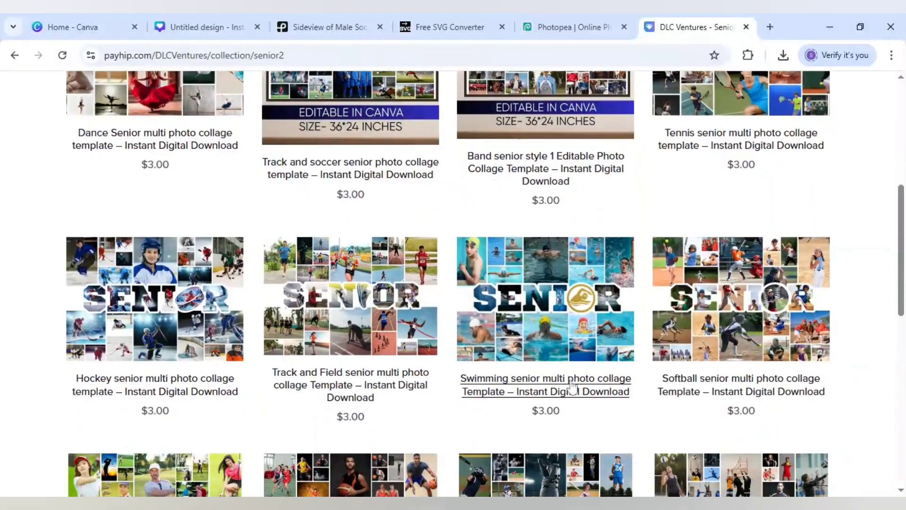
scroll(715, 386, down, 4)
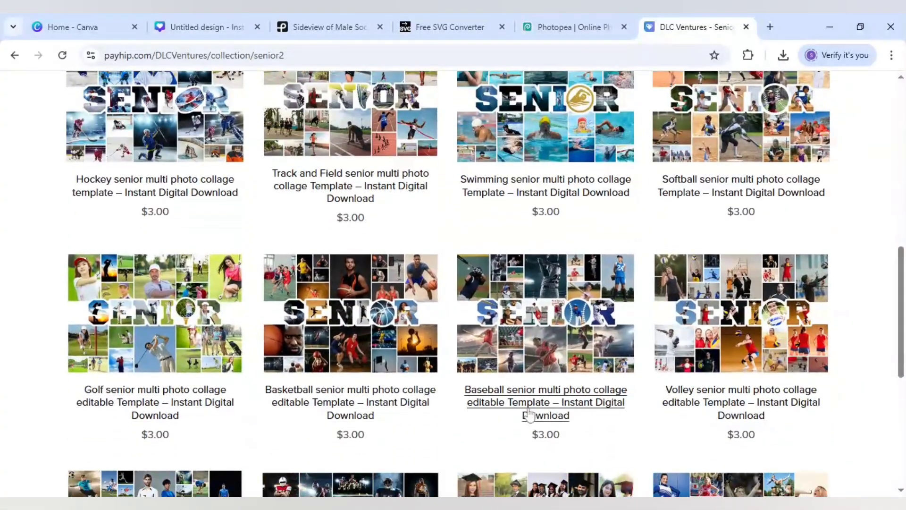
scroll(716, 407, down, 4)
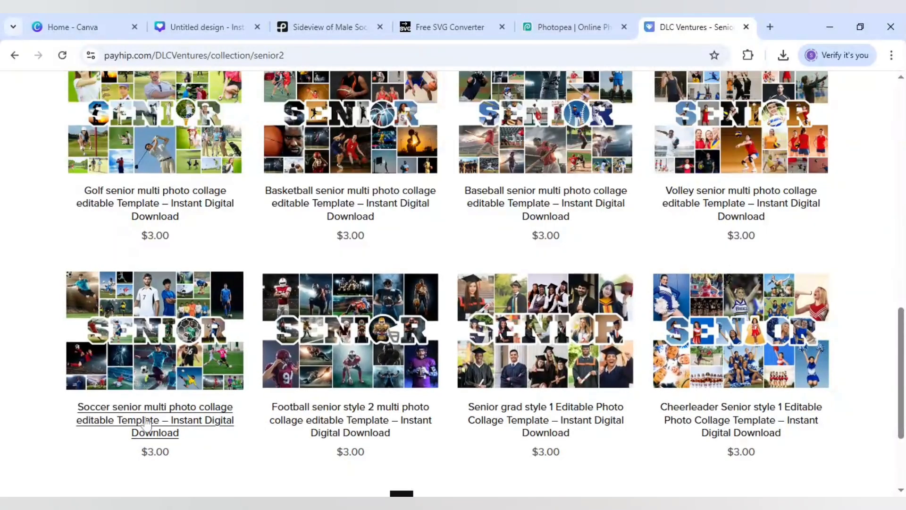
scroll(115, 427, down, 1)
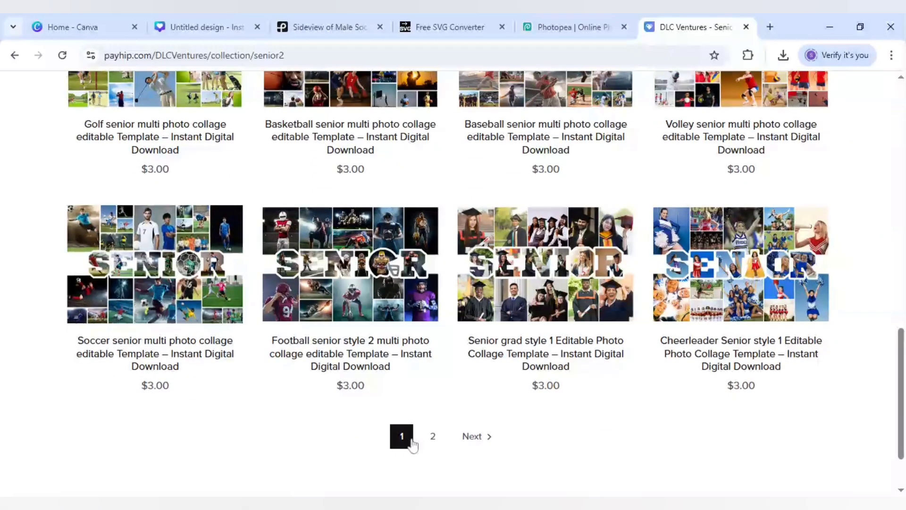
click(429, 441)
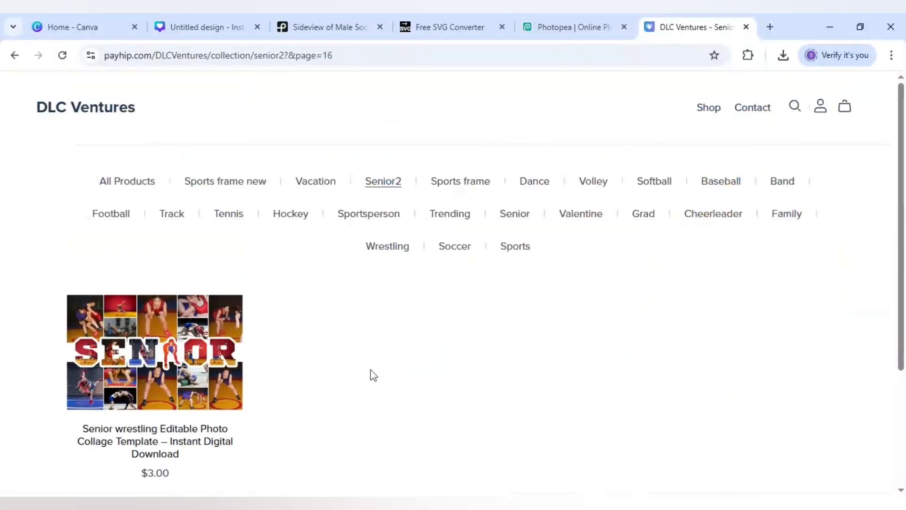
scroll(373, 375, down, 1)
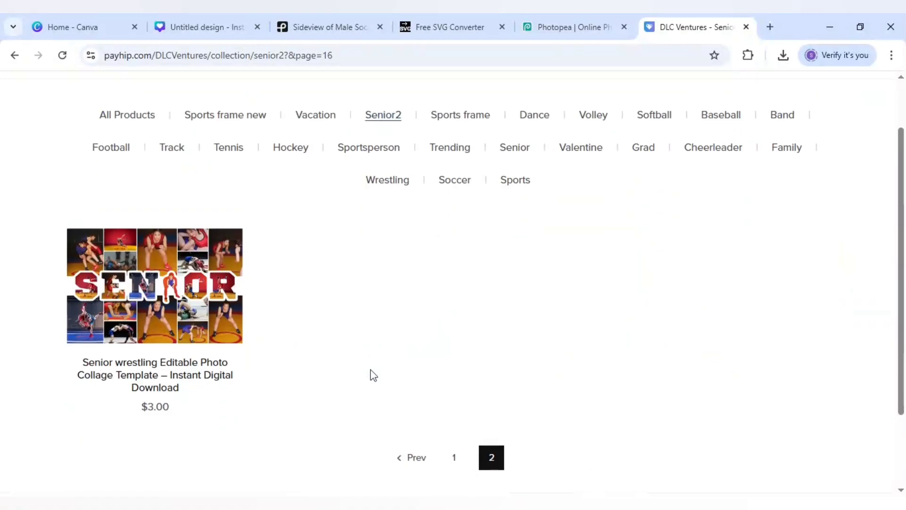
click(457, 456)
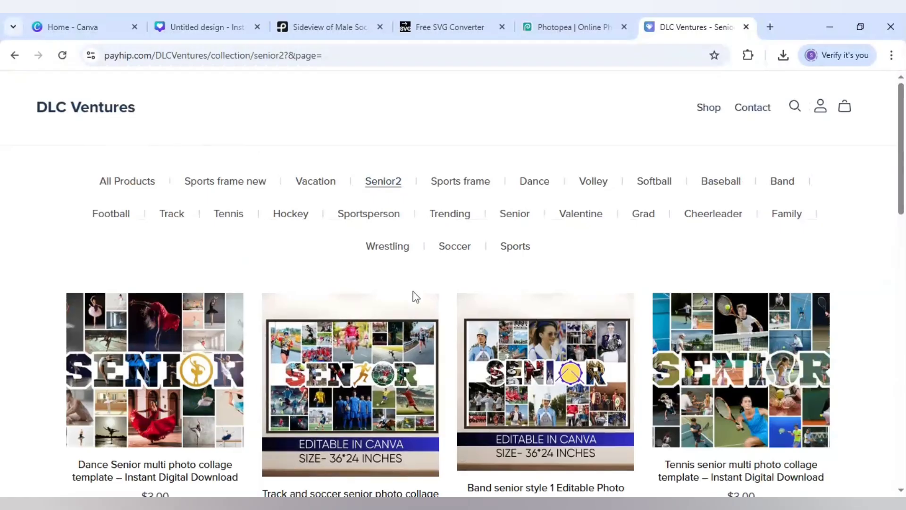
key(ctrl+w)
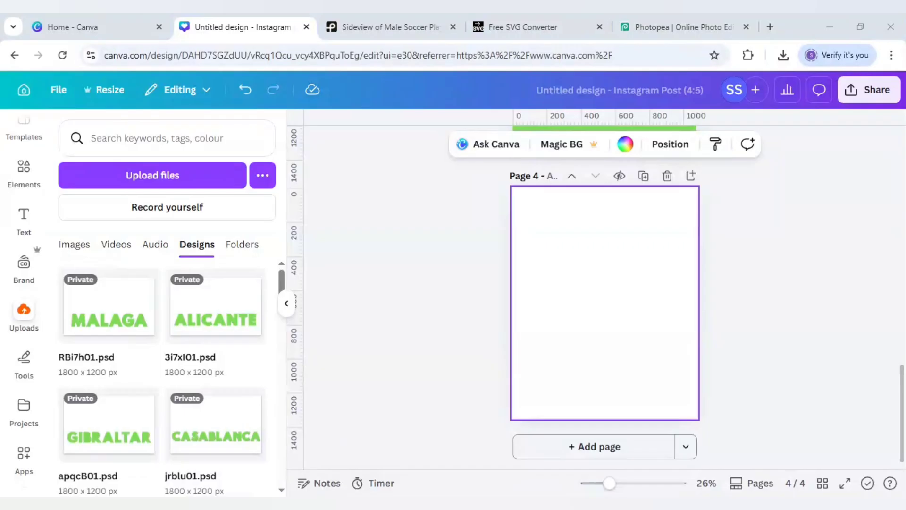
In the Canva design, upload 5cDFo01.psd and place it on the blank page 4.
drag(239, 295, 213, 322)
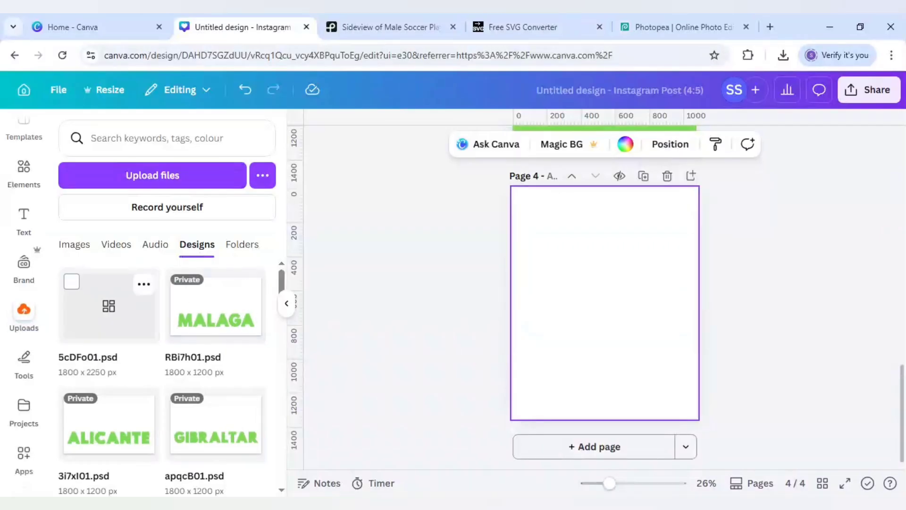
click(125, 321)
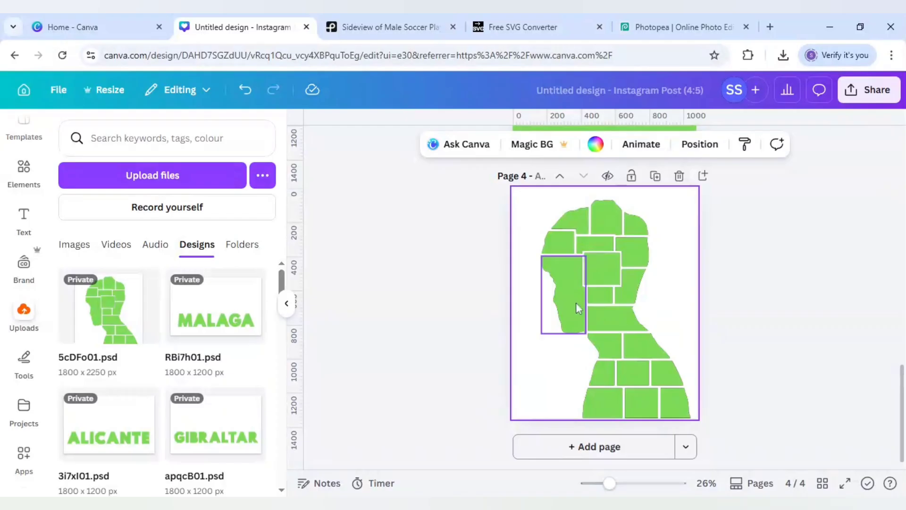
Show the layers of page 4, select every black panel shape beneath the green images and delete them all together.
click(572, 291)
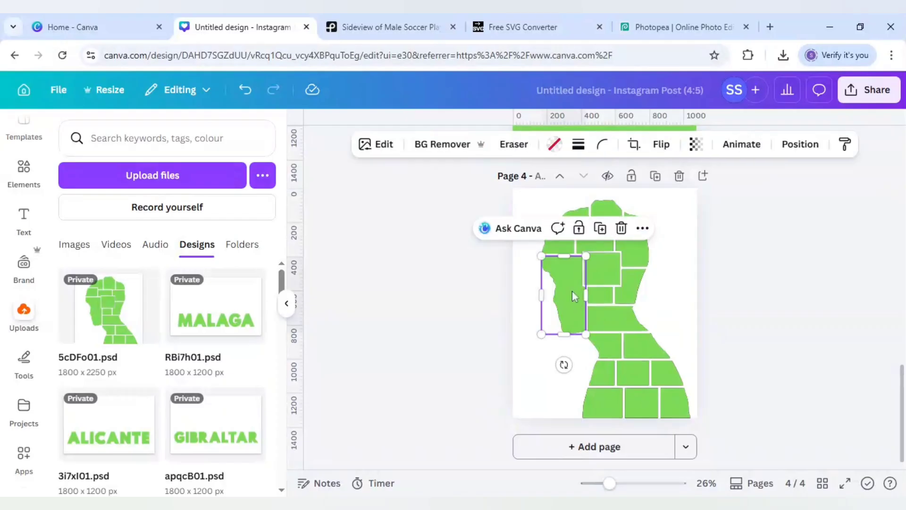
right_click(572, 291)
mouse_move(610, 245)
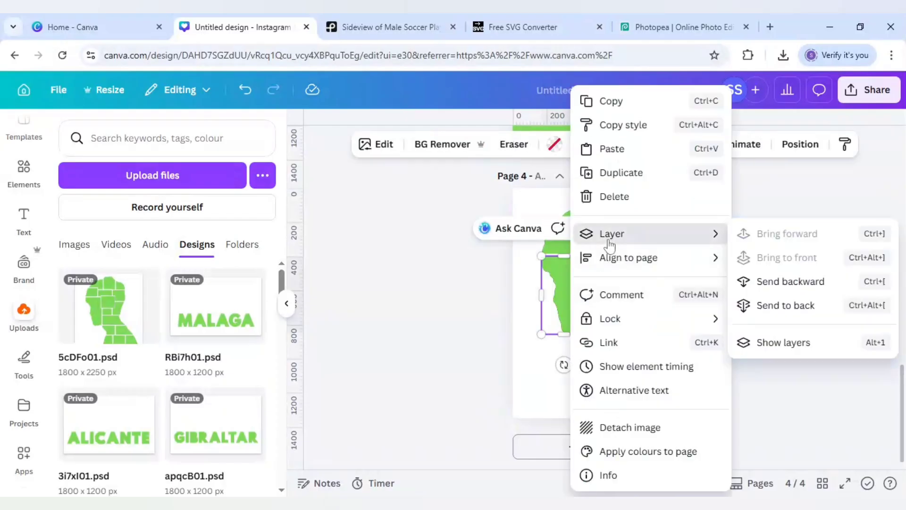
click(786, 345)
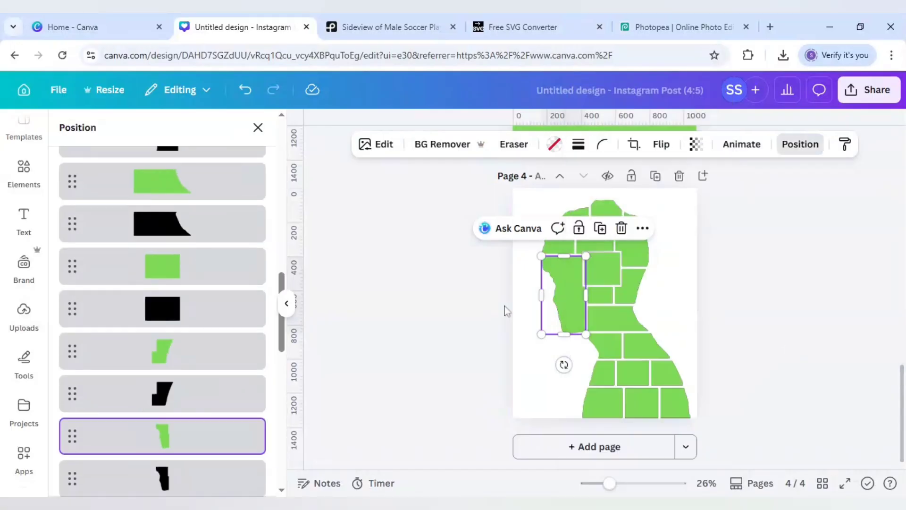
scroll(246, 286, up, 10)
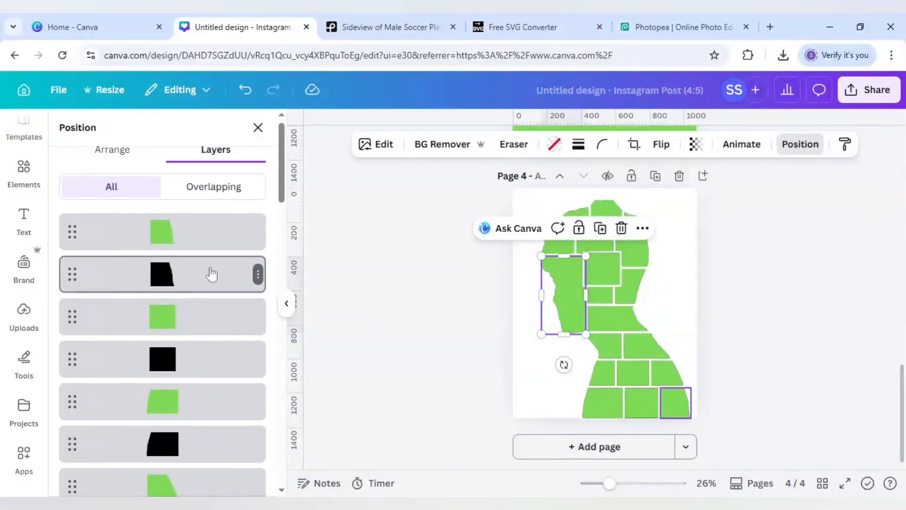
click(211, 273)
ctrl+click(196, 356)
ctrl+click(196, 437)
scroll(195, 438, down, 2)
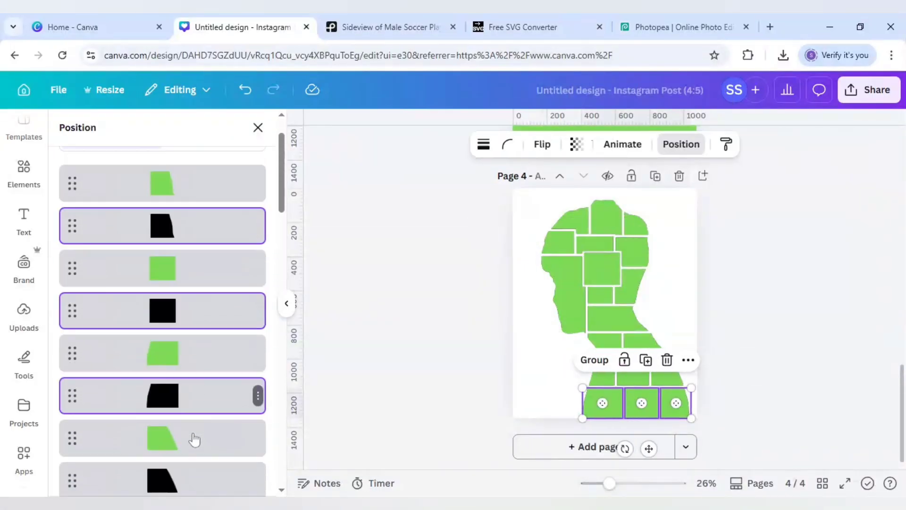
ctrl+click(196, 434)
scroll(196, 425, down, 2)
ctrl+click(196, 414)
scroll(197, 406, down, 3)
ctrl+click(196, 312)
ctrl+click(196, 387)
ctrl+click(195, 340)
ctrl+click(192, 422)
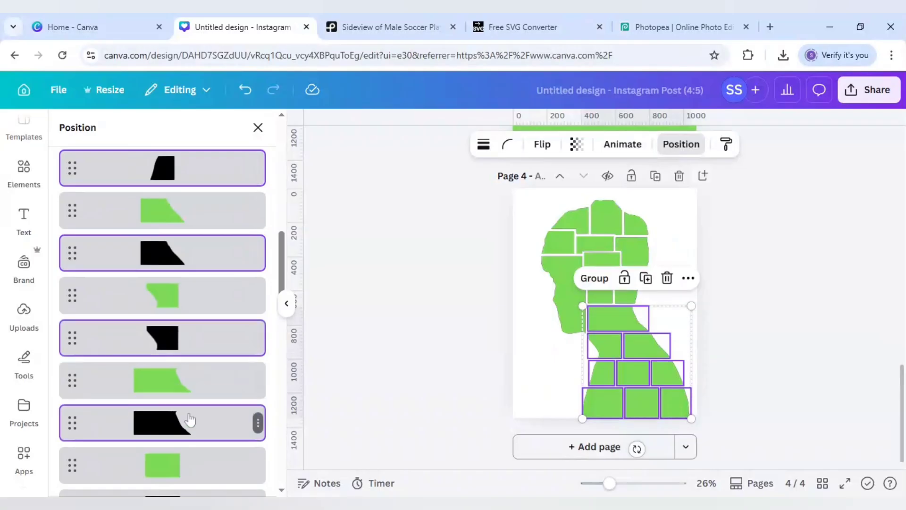
scroll(193, 415, down, 3)
ctrl+click(193, 311)
ctrl+click(193, 391)
scroll(194, 394, down, 2)
ctrl+click(194, 348)
ctrl+click(192, 429)
scroll(193, 425, down, 3)
ctrl+click(195, 318)
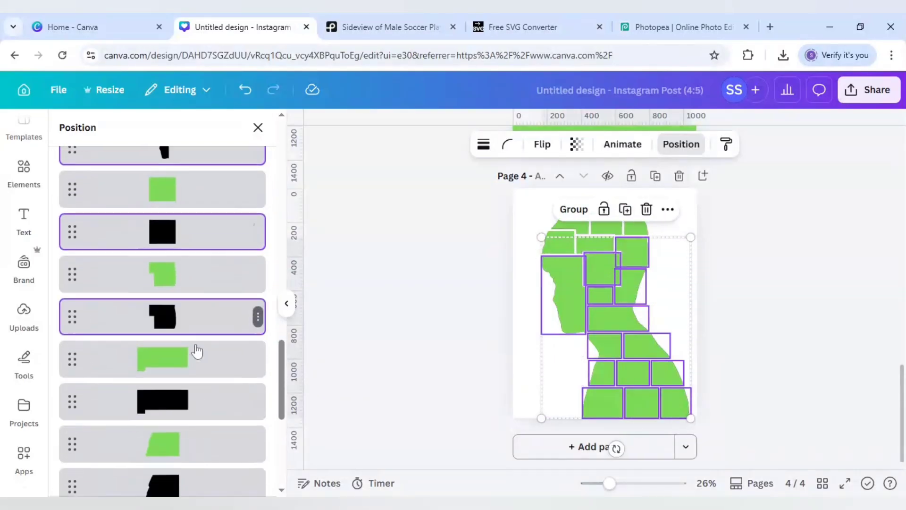
ctrl+click(197, 398)
scroll(197, 392, down, 2)
ctrl+click(196, 354)
ctrl+click(192, 439)
scroll(192, 439, down, 3)
ctrl+click(192, 340)
ctrl+click(195, 422)
right_click(196, 415)
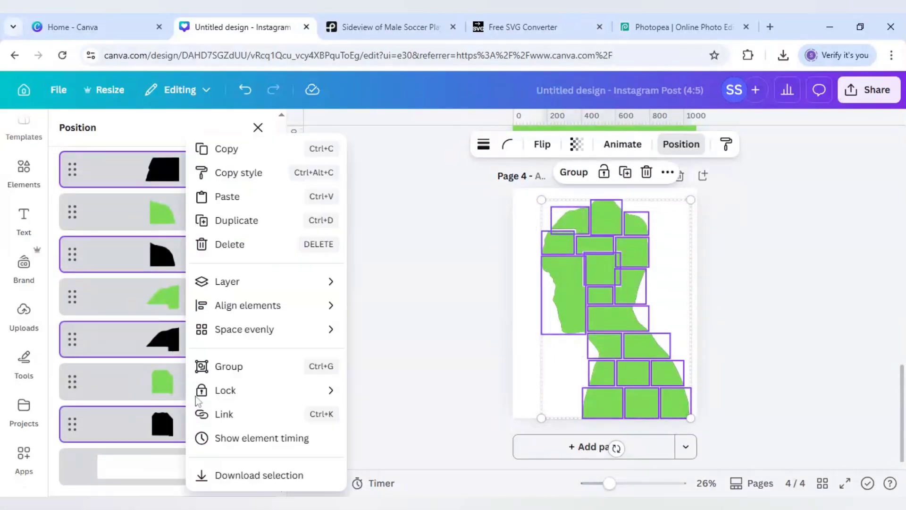
click(229, 244)
Delete the green placeholder images from the forehead panel and the three top-of-head panels, keeping their empty photo frames.
scroll(248, 359, up, 10)
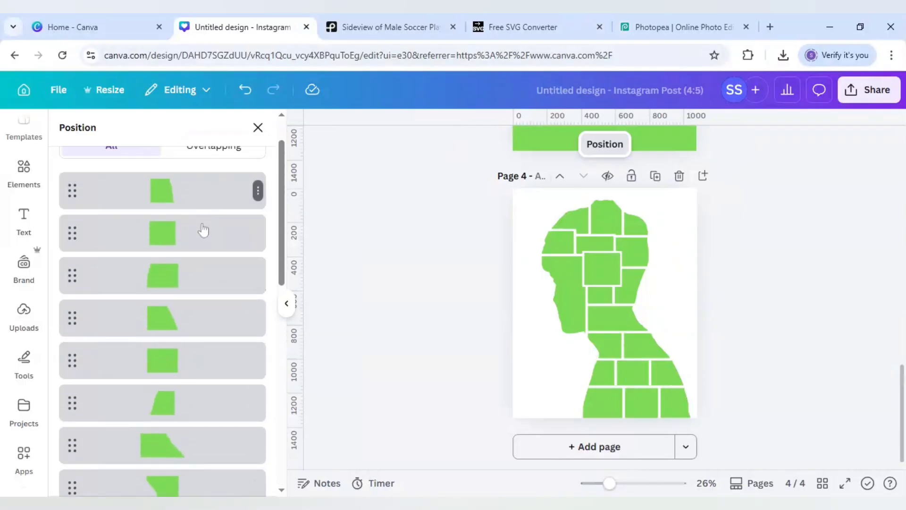
click(558, 243)
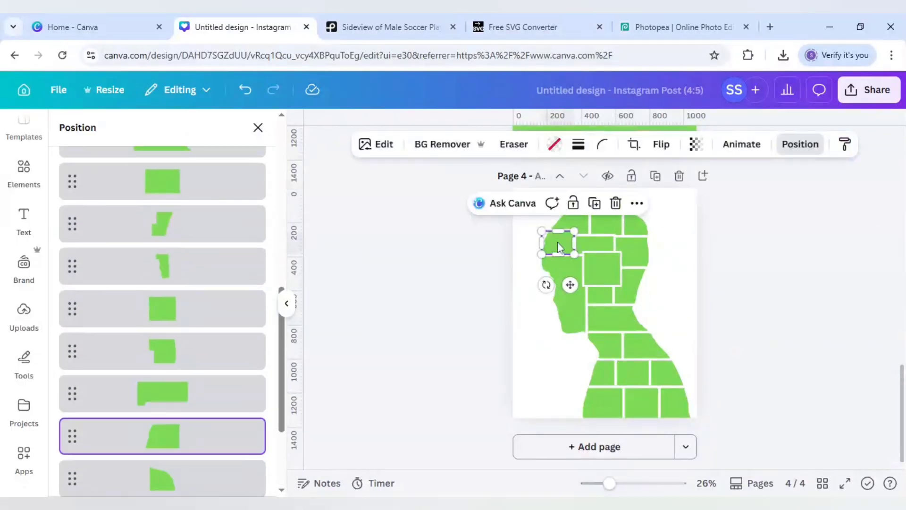
drag(556, 242, 604, 228)
click(603, 225)
key(Delete)
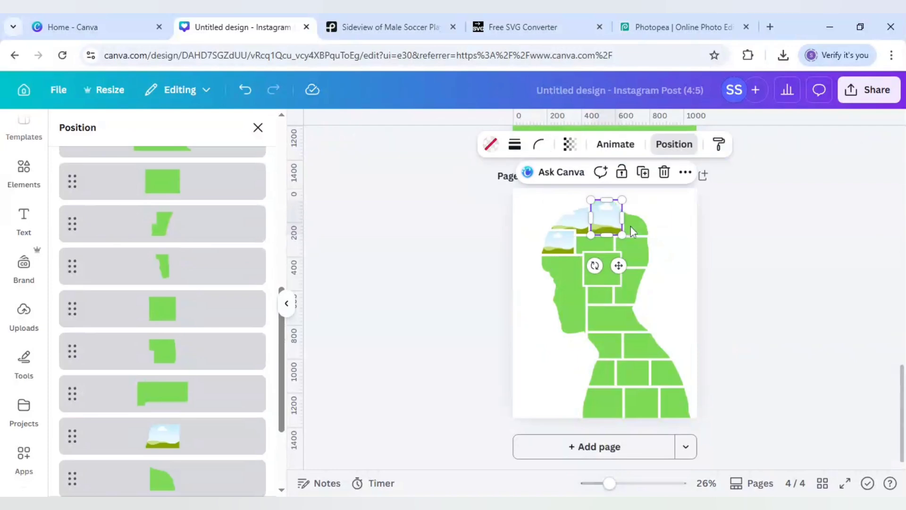
click(631, 225)
key(Delete)
Clear the green images from the narrow panel above the central square, the back-of-head panel and the central square.
click(601, 247)
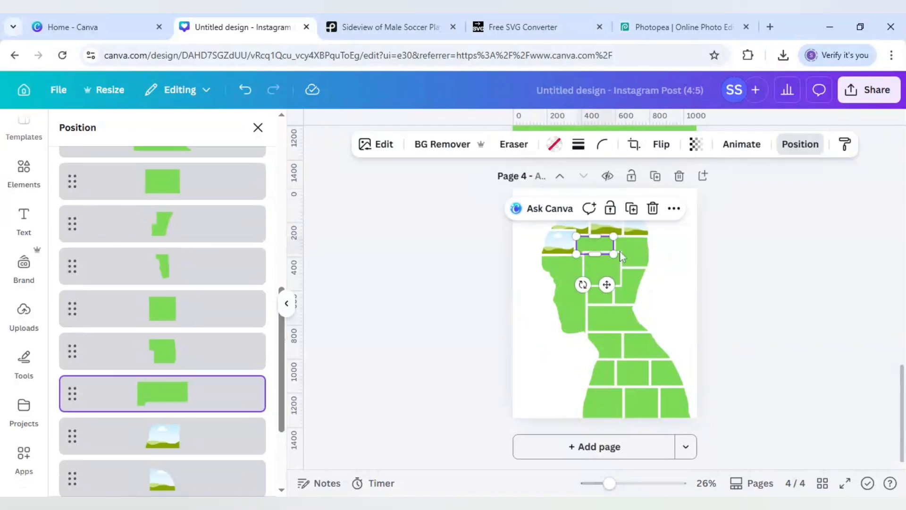
key(Delete)
click(619, 250)
key(Delete)
click(598, 270)
key(Delete)
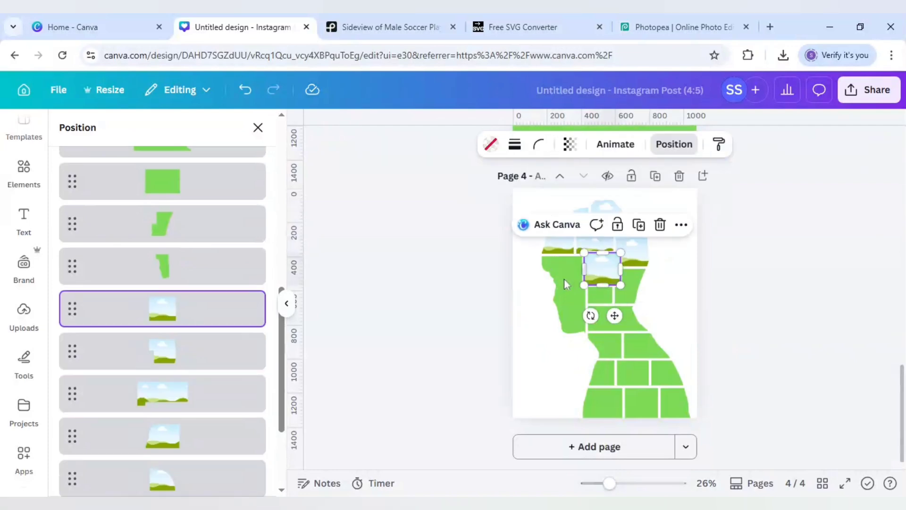
Clear the green images from the large face panel and the two small panels just below the central square.
click(565, 279)
key(Delete)
click(599, 294)
key(Delete)
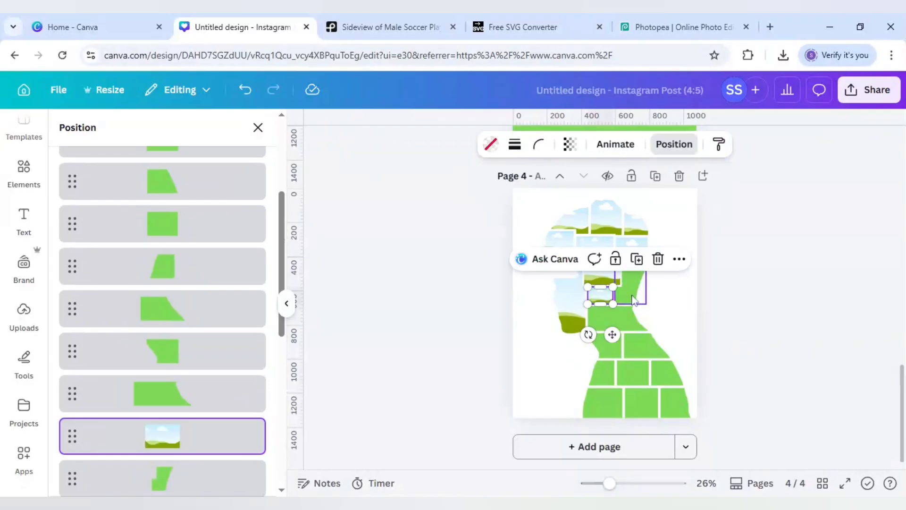
click(631, 298)
key(Delete)
Clear the green images from the wide neck panel and the two panels in the row directly beneath it.
click(614, 318)
key(Delete)
click(607, 341)
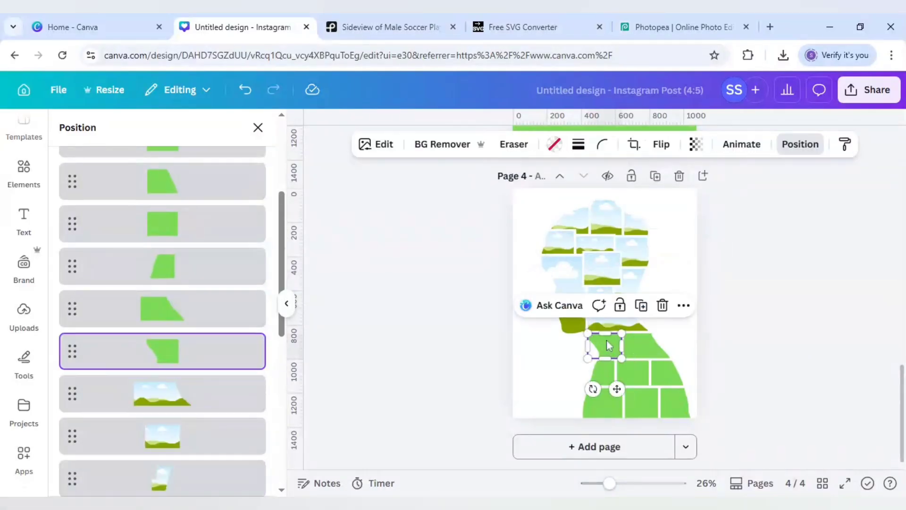
key(Delete)
click(645, 345)
key(Delete)
Clear the green images from the three shoulder panels in the row above the bottom one.
click(611, 367)
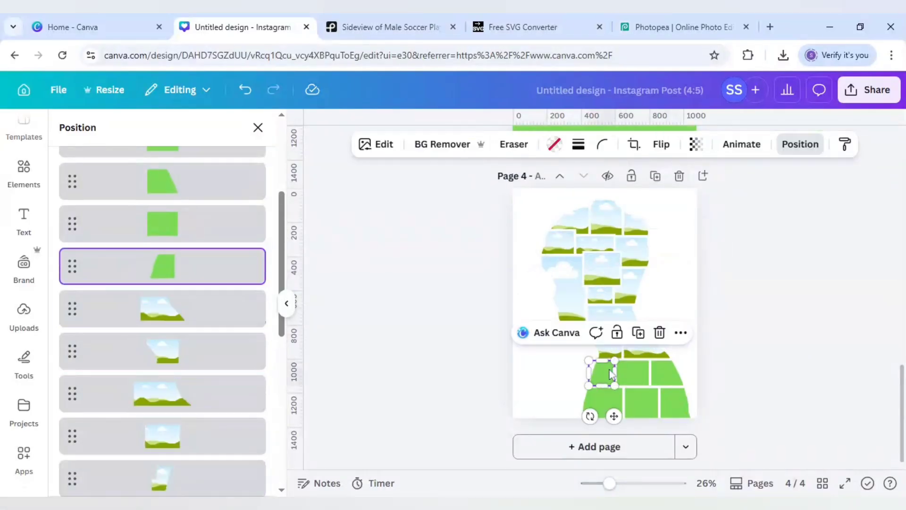
key(Delete)
click(627, 373)
key(Delete)
click(663, 374)
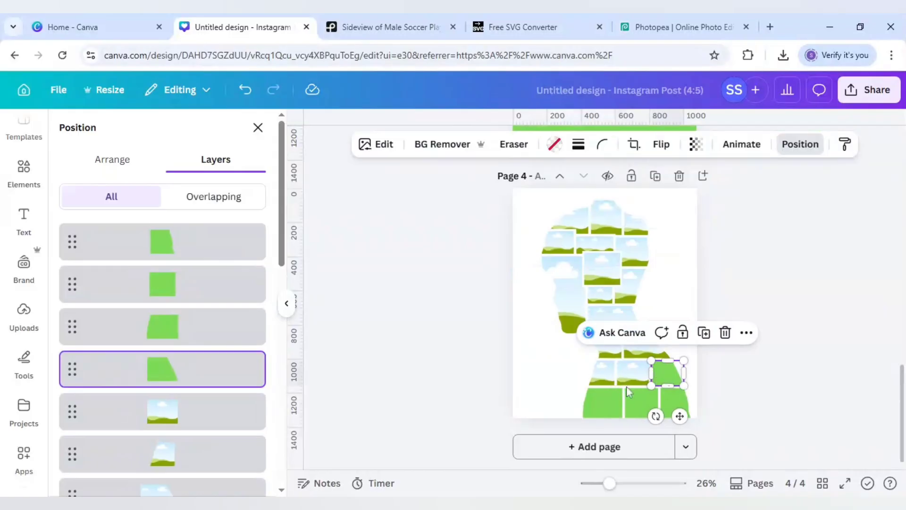
key(Delete)
Clear the green images from the three panels in the bottom row of the silhouette.
click(605, 396)
key(Delete)
click(641, 407)
key(Delete)
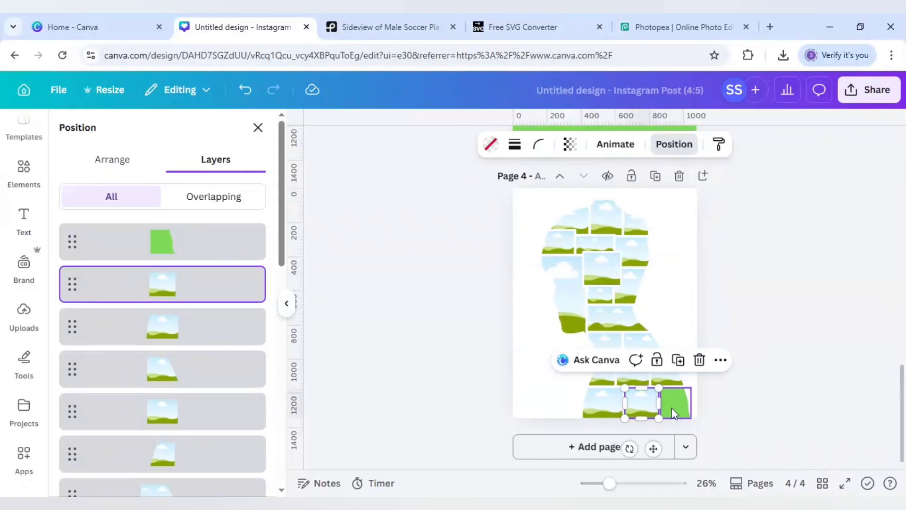
click(672, 407)
key(Delete)
click(560, 387)
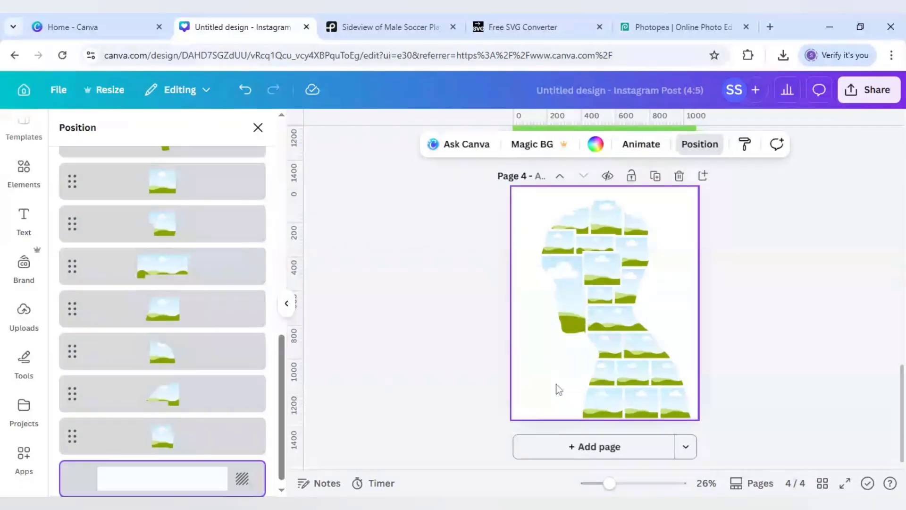
Place vertical guides on page 1 at the front edge of the forehead and at about 793 px along the back of the head.
scroll(559, 388, up, 3)
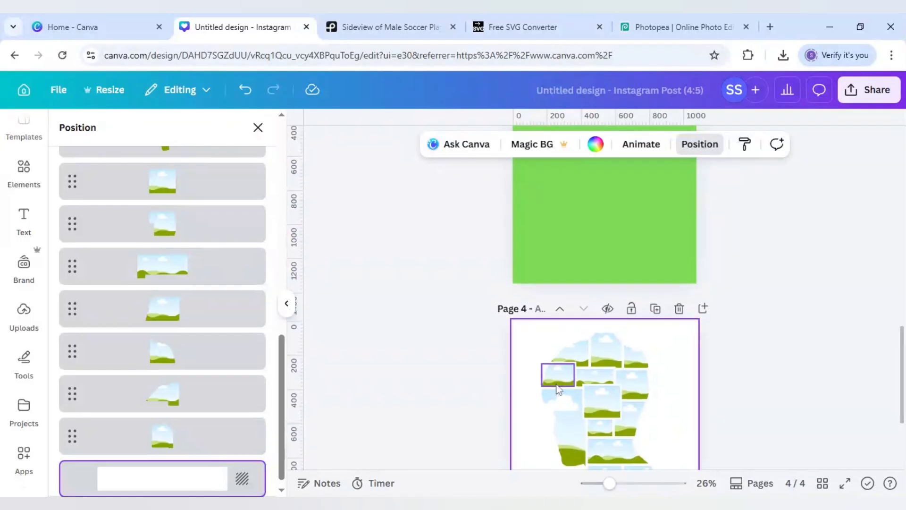
scroll(555, 388, down, 1)
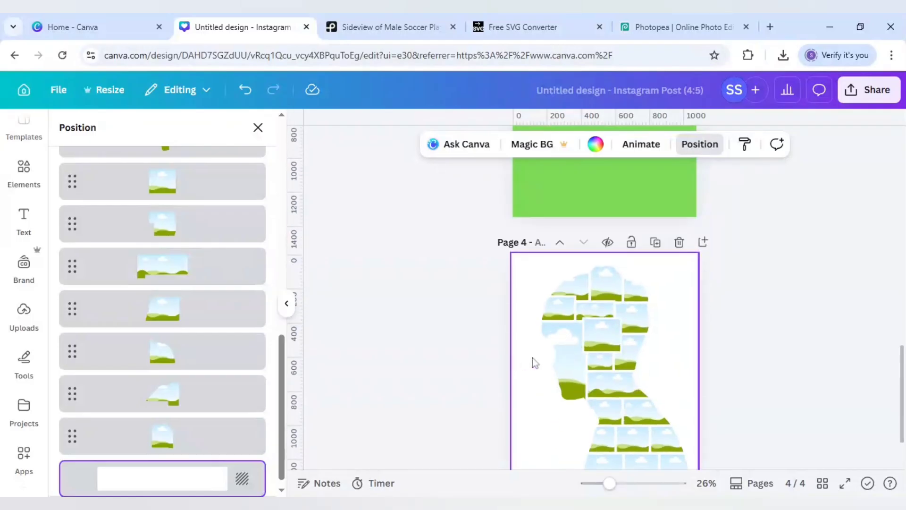
scroll(532, 357, up, 5)
scroll(532, 357, up, 8)
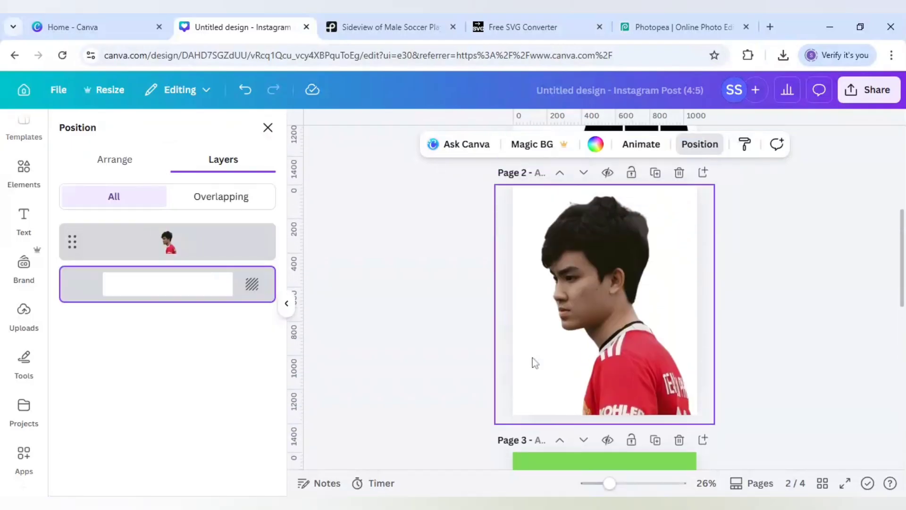
scroll(532, 359, up, 2)
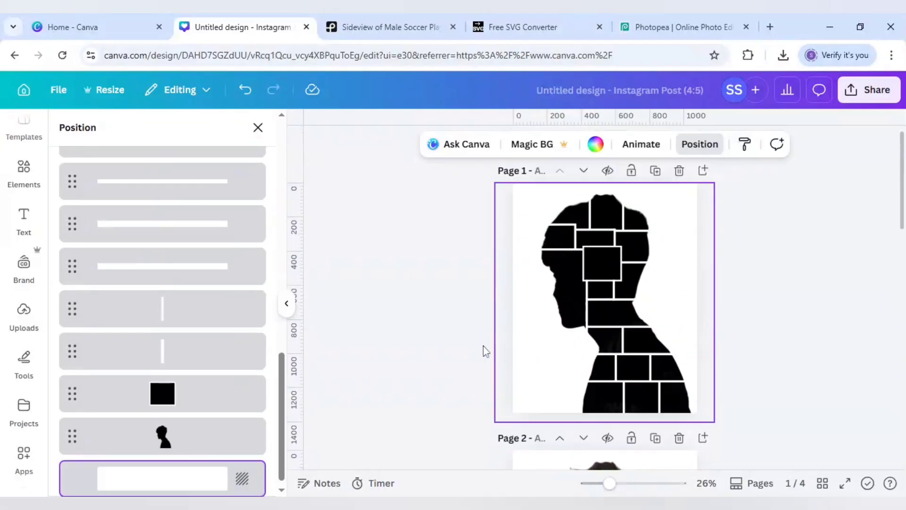
drag(296, 268, 537, 291)
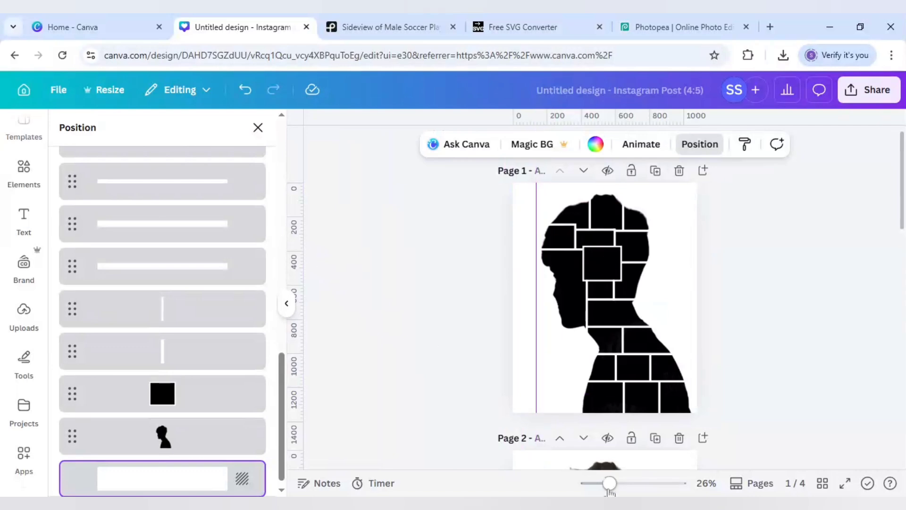
drag(609, 486, 622, 485)
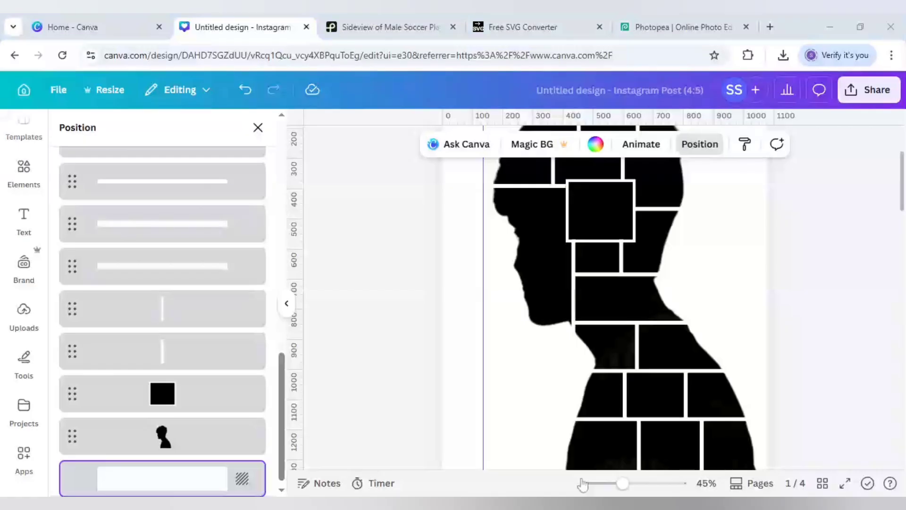
drag(482, 204, 491, 204)
drag(524, 257, 681, 257)
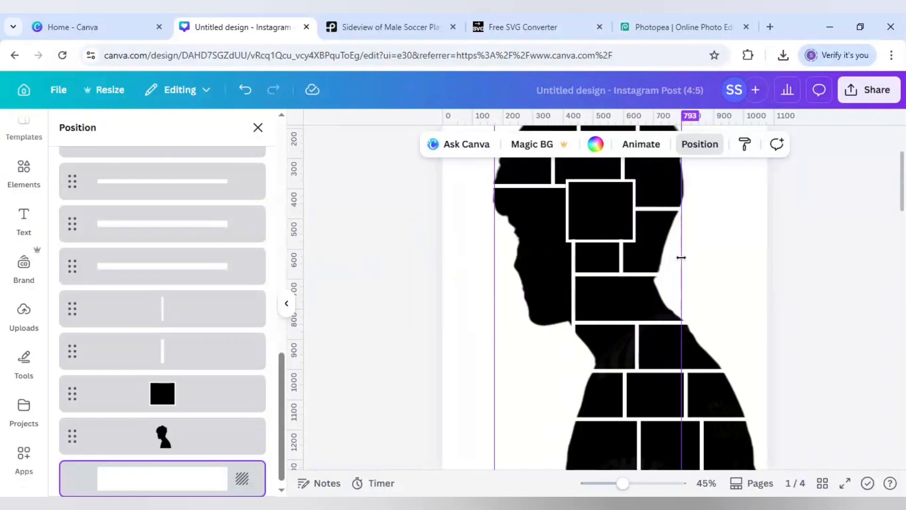
Place horizontal guides at the crown of the head, about 66 px down, and at the chin, about 845 px down.
scroll(683, 262, up, 3)
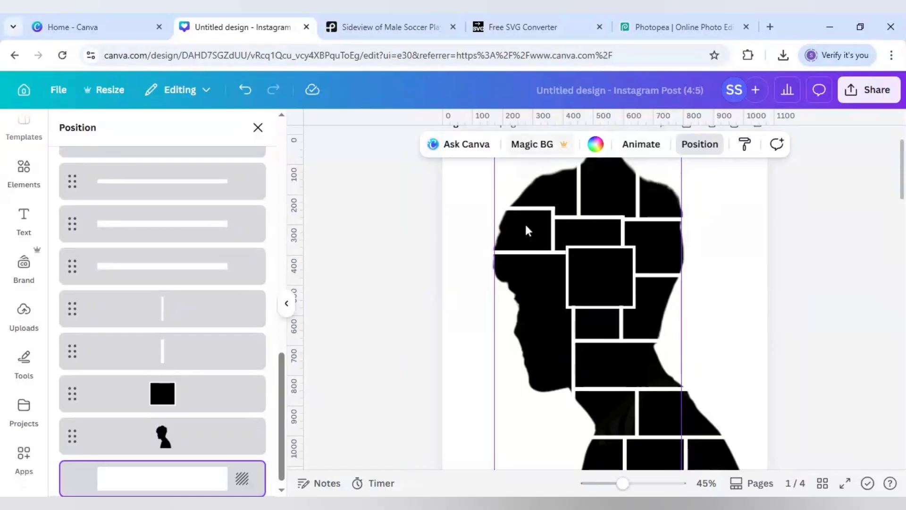
scroll(525, 229, up, 3)
drag(562, 123, 548, 209)
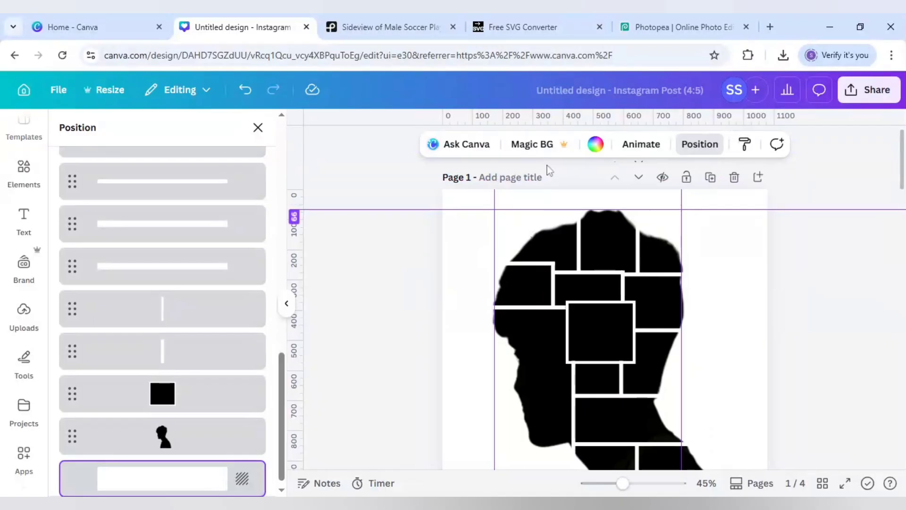
drag(556, 122, 502, 443)
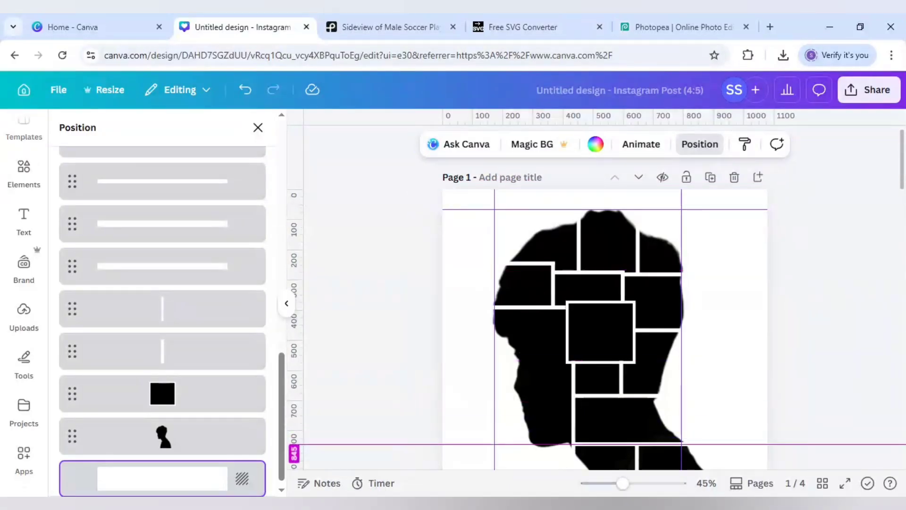
drag(502, 444, 503, 448)
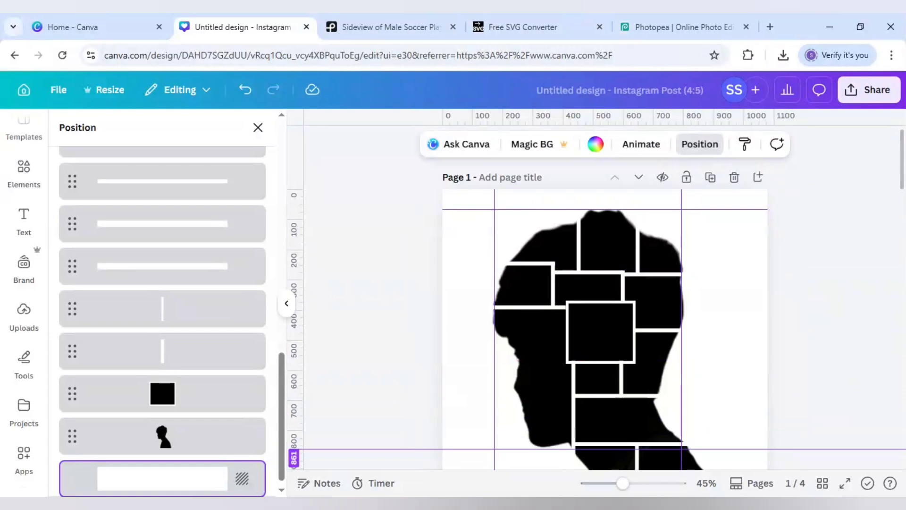
drag(503, 449, 503, 444)
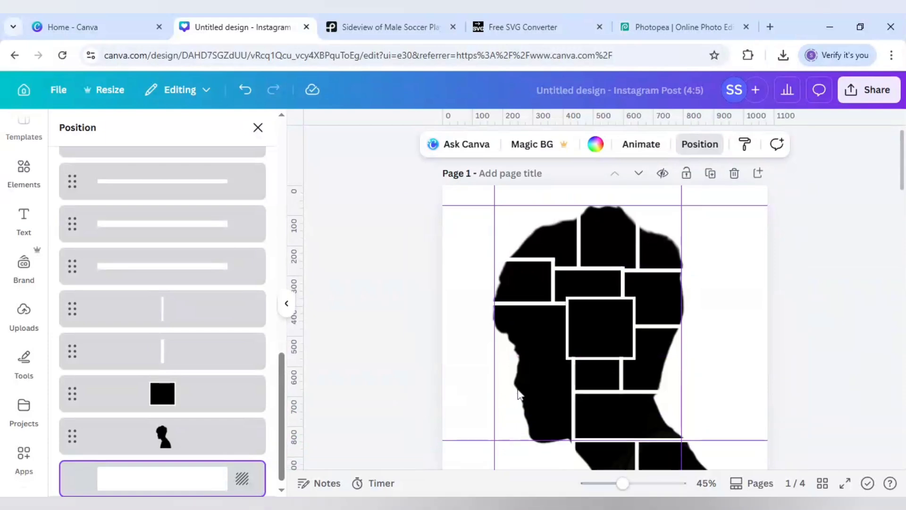
Download only page 2, the player portrait, as a PNG.
scroll(519, 396, down, 2)
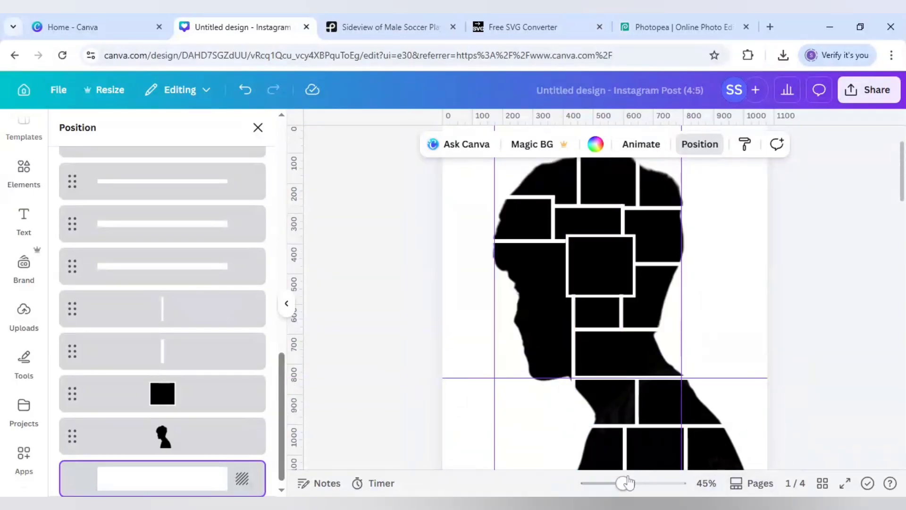
drag(627, 482, 605, 482)
click(432, 209)
scroll(432, 208, down, 3)
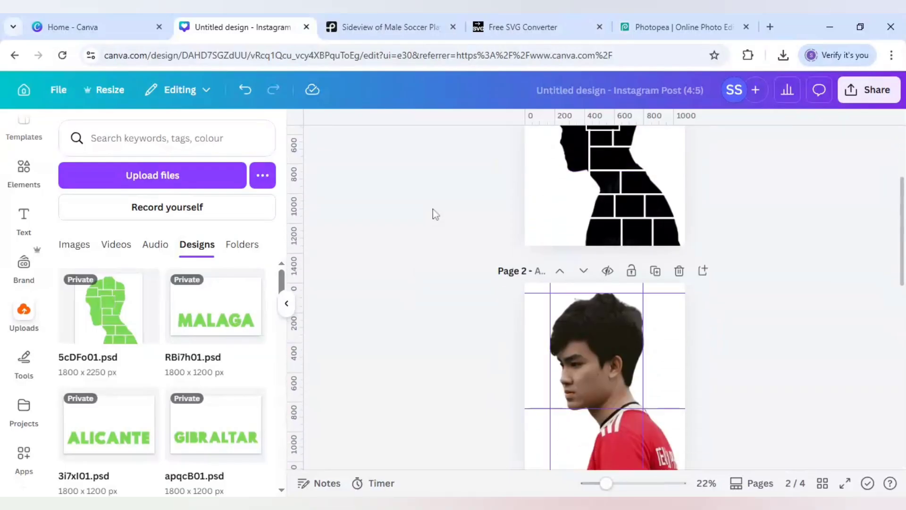
scroll(432, 208, down, 2)
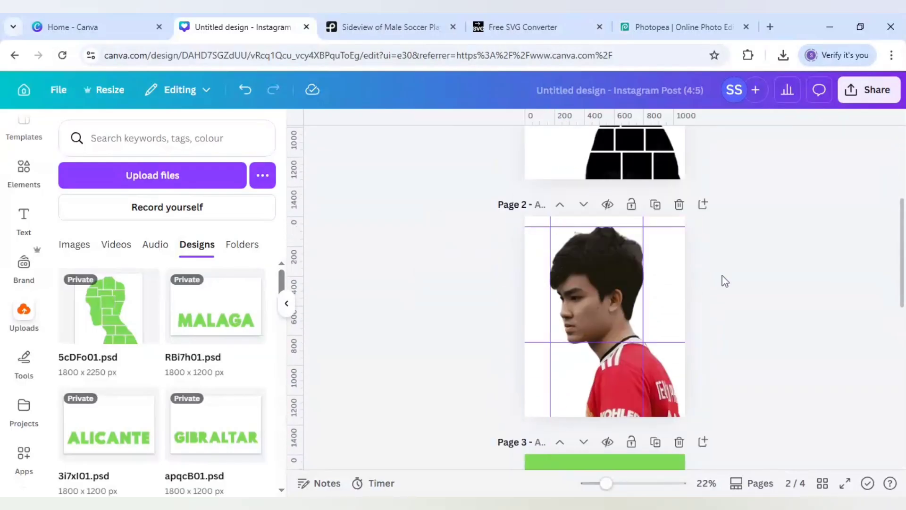
click(866, 90)
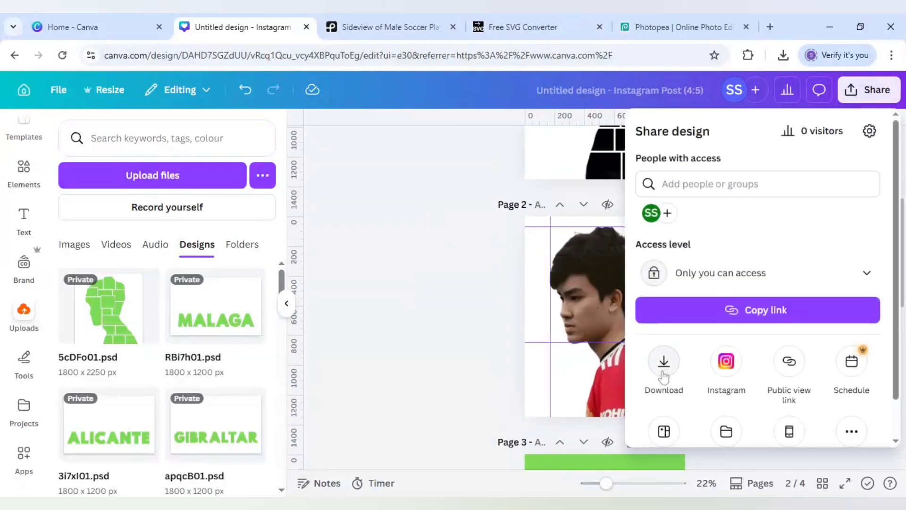
click(663, 373)
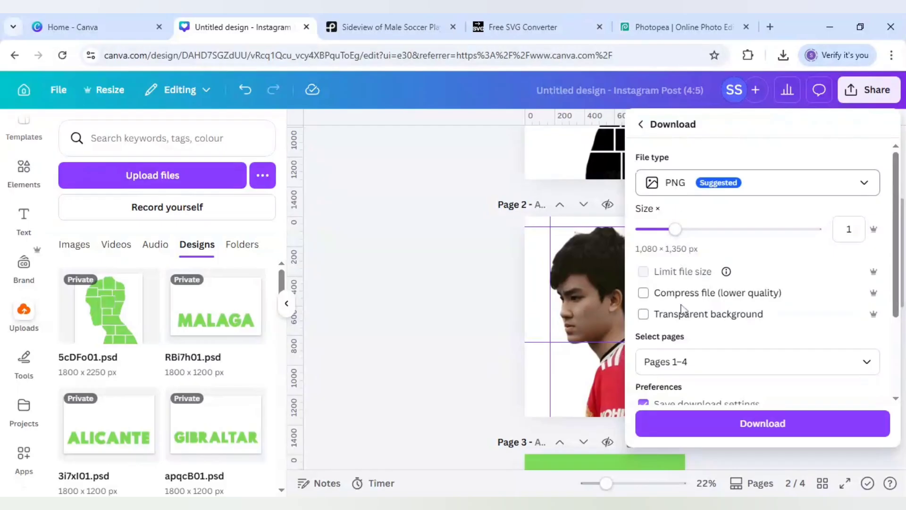
click(695, 361)
click(712, 186)
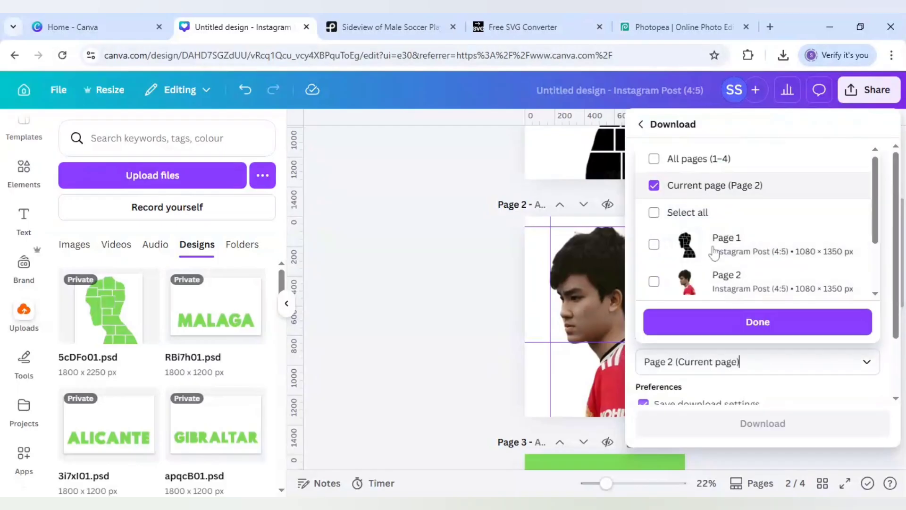
click(745, 429)
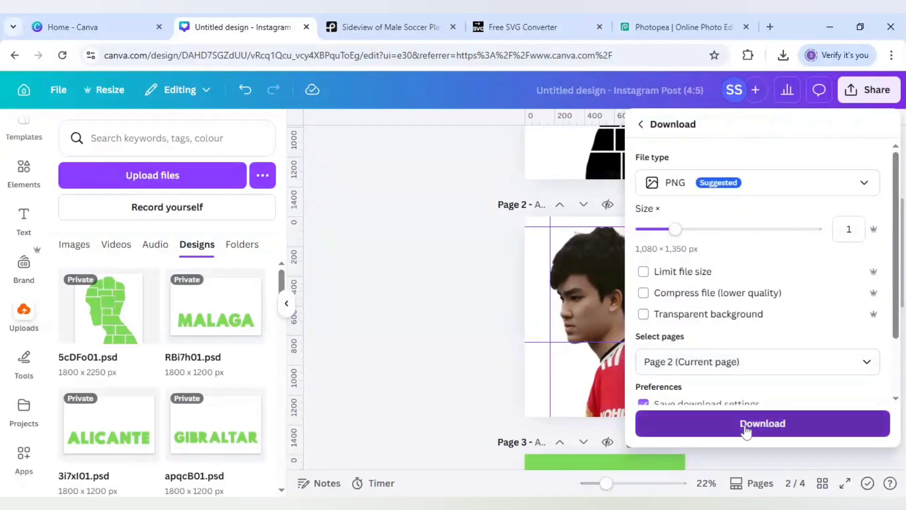
click(745, 425)
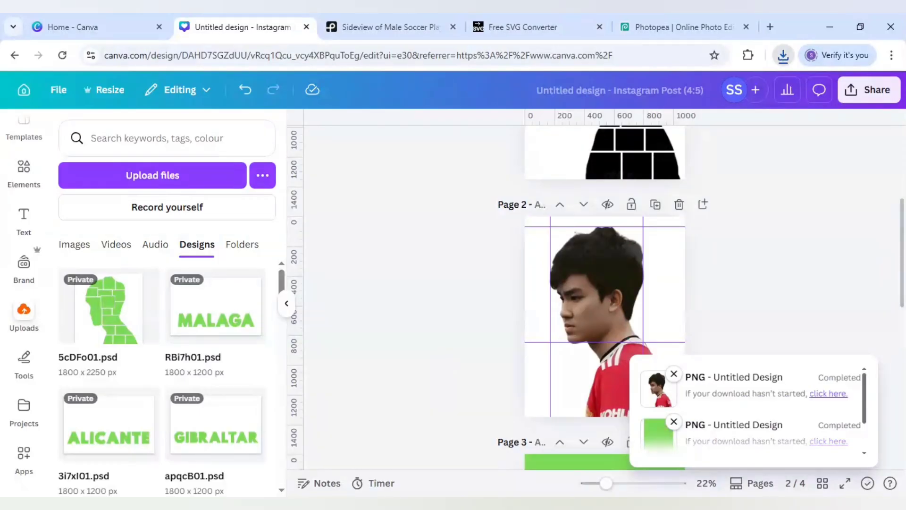
Upload the downloaded portrait PNG onto page 4 and place it in the large face frame.
scroll(445, 359, down, 10)
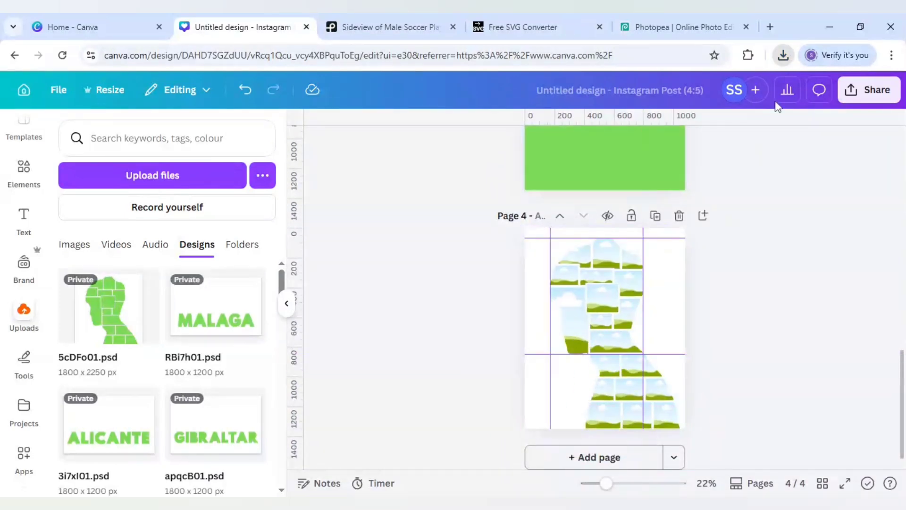
drag(777, 106, 543, 290)
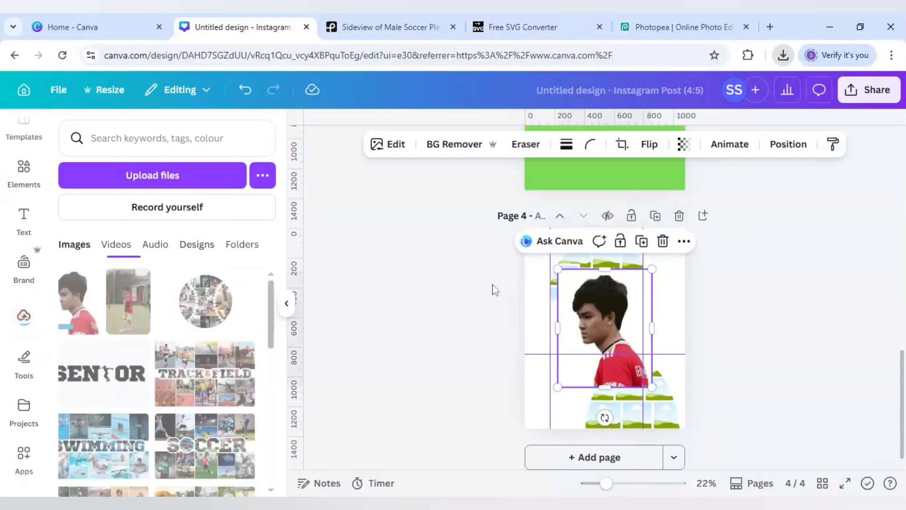
click(493, 289)
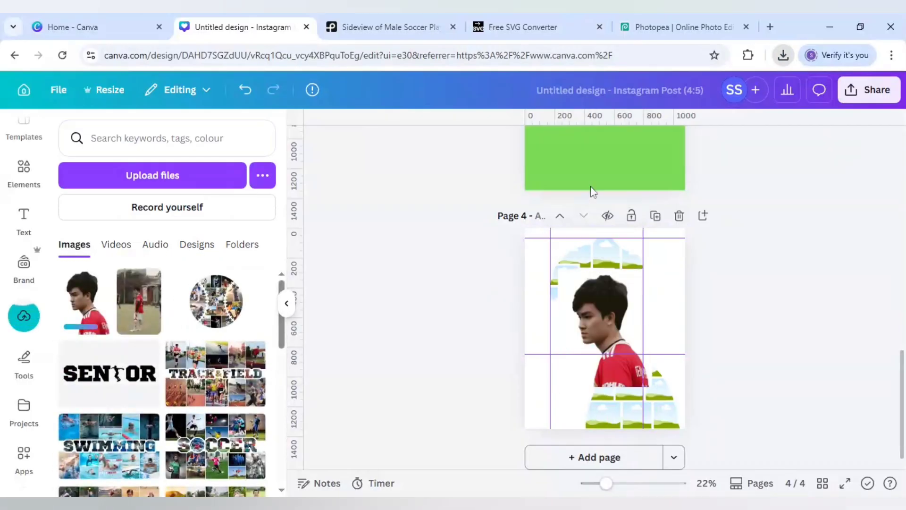
drag(607, 333, 580, 323)
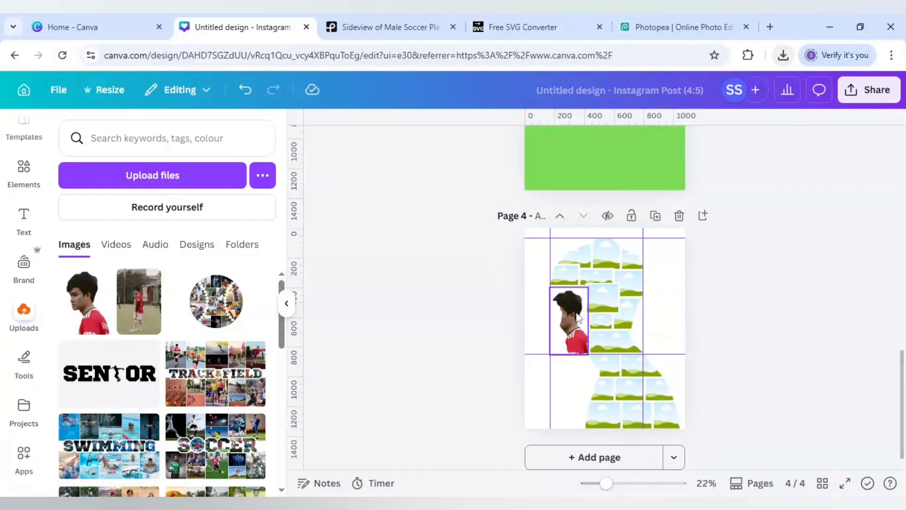
Enlarge and reposition the portrait inside the face frame so its crown, forehead, back of head and chin line up with the guides.
double_click(580, 319)
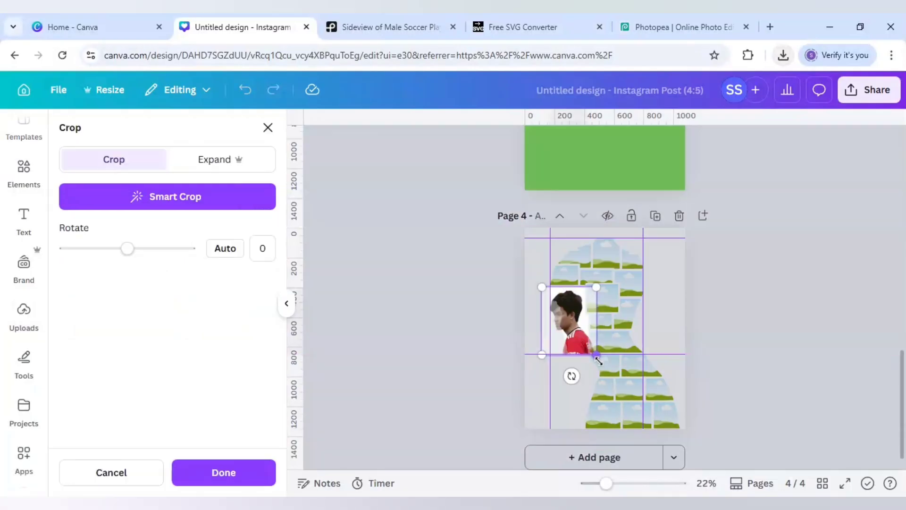
drag(596, 355, 697, 480)
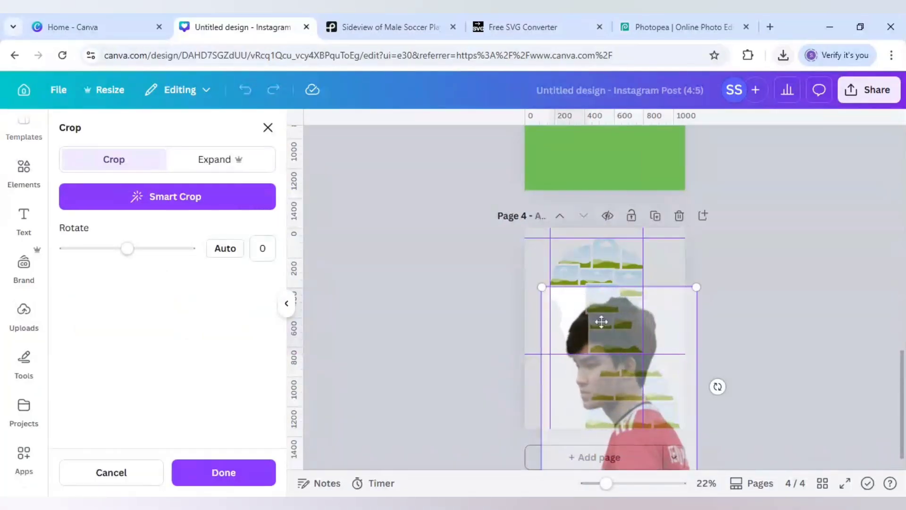
drag(601, 321, 585, 252)
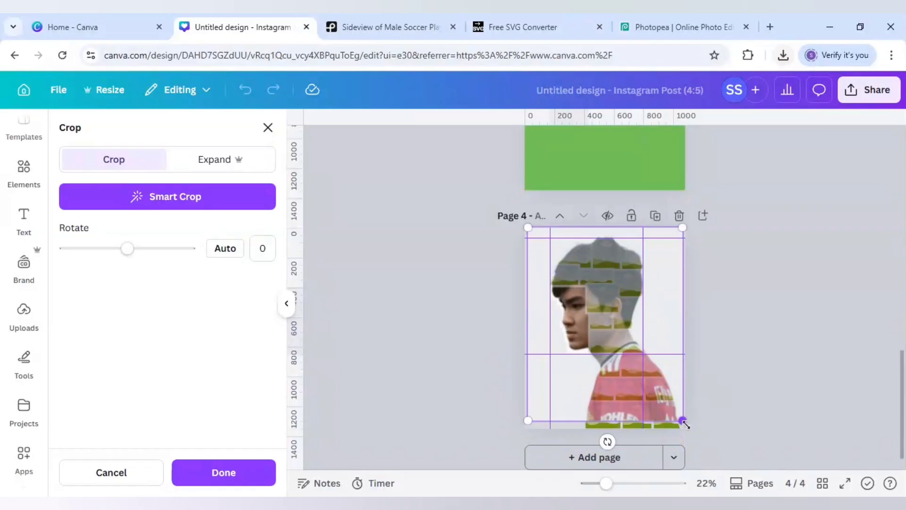
drag(686, 425, 690, 430)
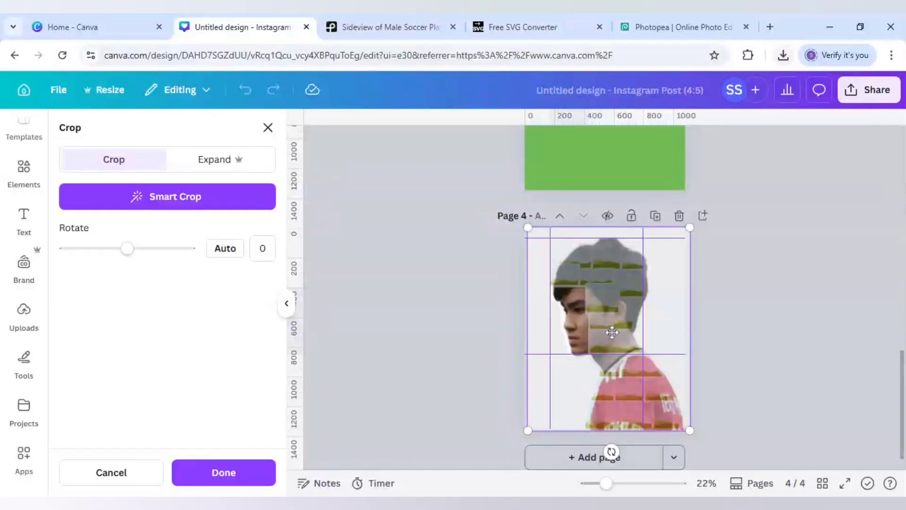
drag(612, 332, 607, 333)
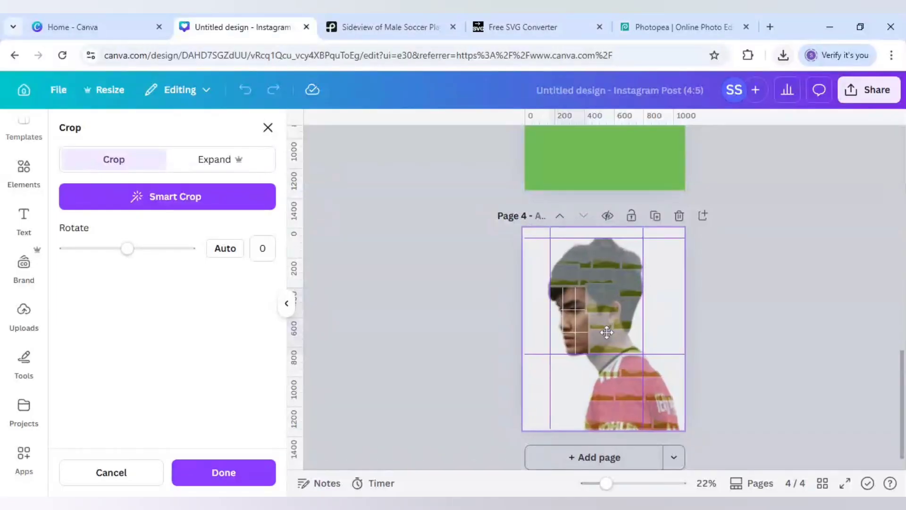
drag(607, 332, 609, 332)
click(732, 347)
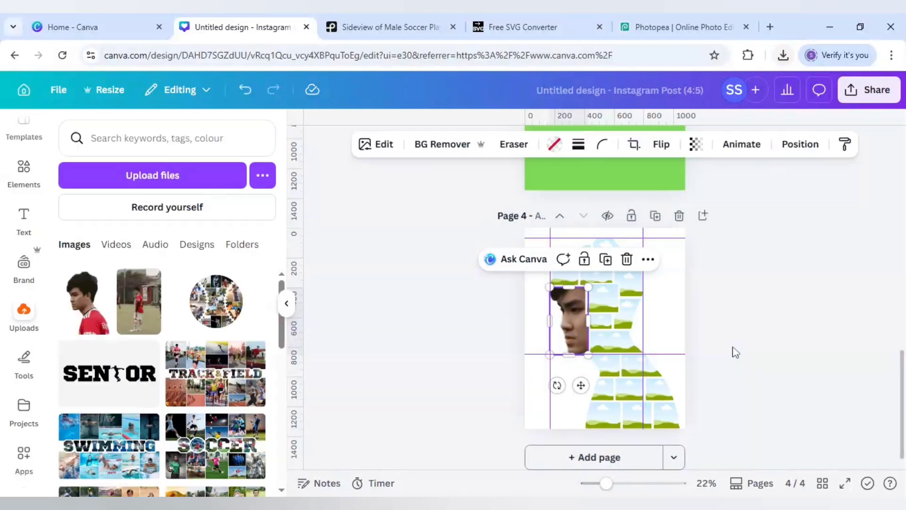
click(733, 346)
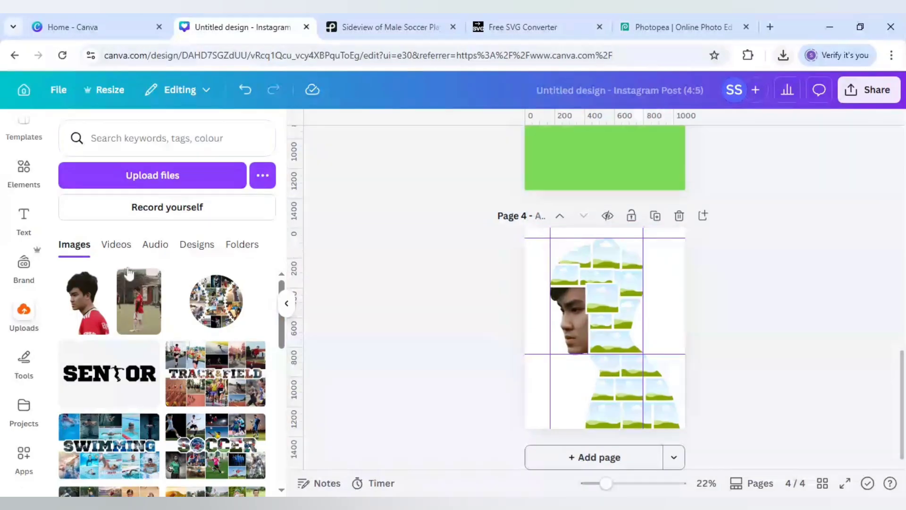
Search the elements library for "soccer players" and show all matching photos.
click(24, 173)
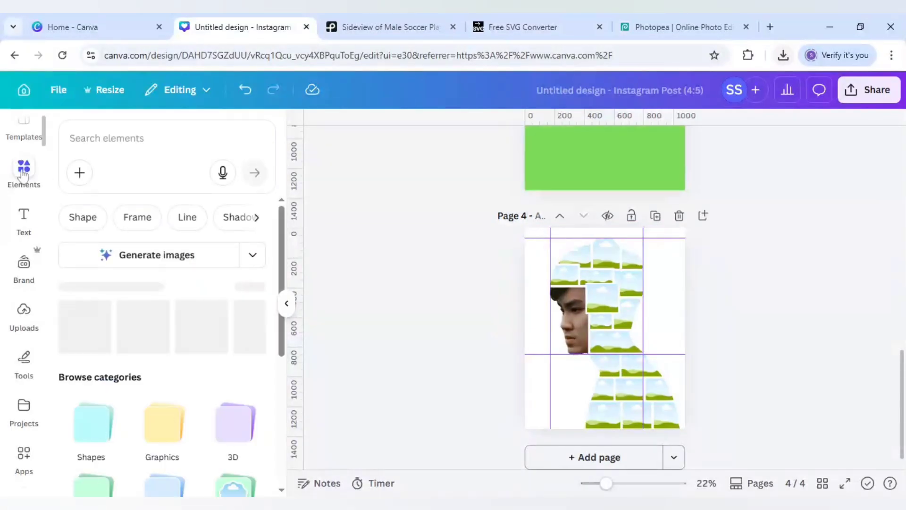
click(124, 139)
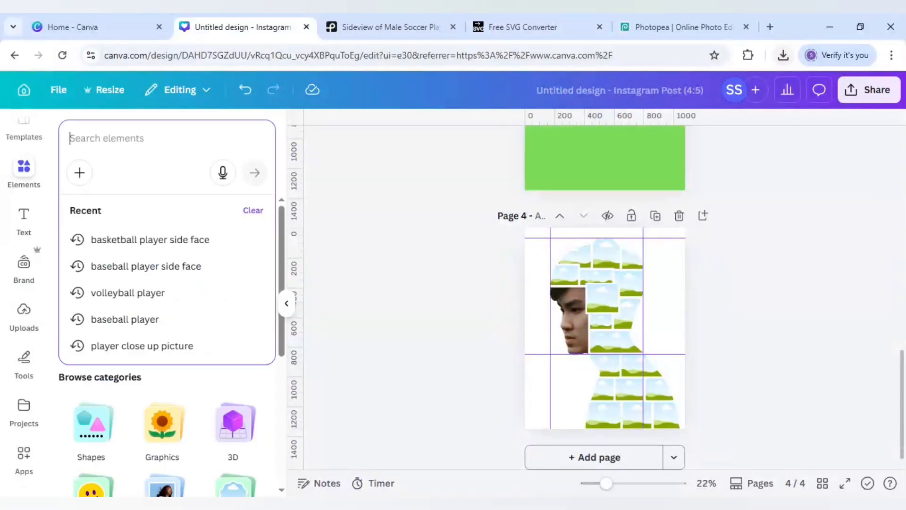
text(soccer)
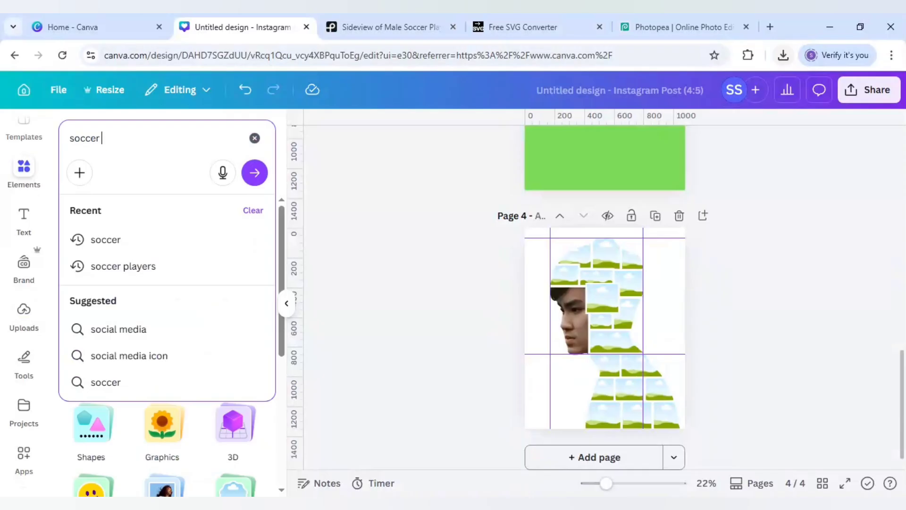
text( players)
key(Return)
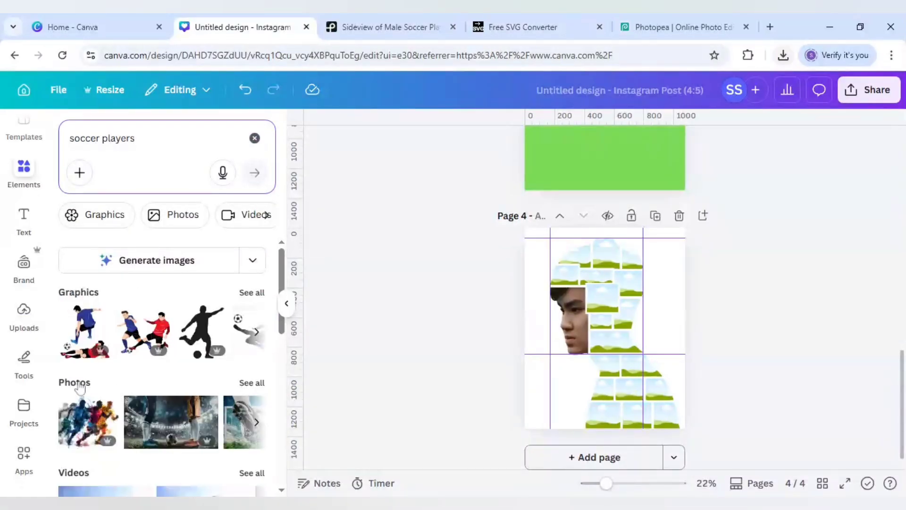
click(254, 381)
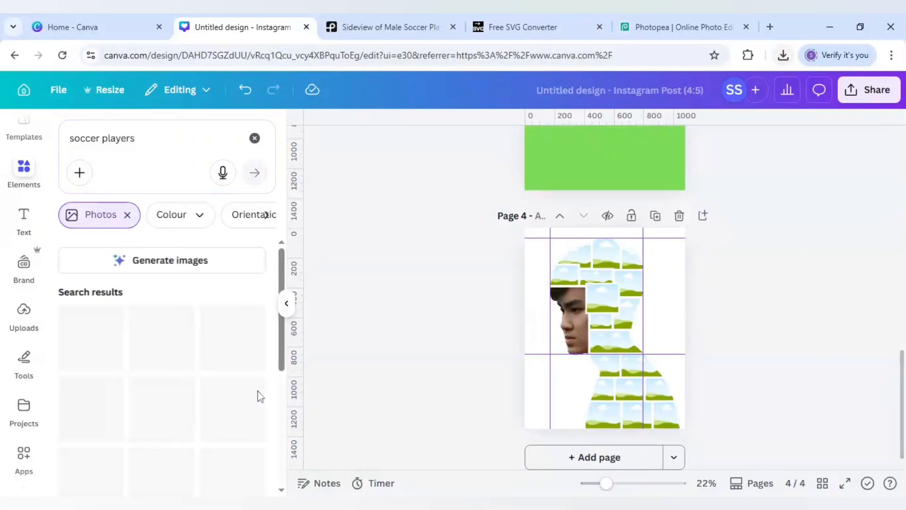
Fill the frame beside the forehead with the blue-kit player kicking photo, and add the photo of two players running to page 4.
scroll(230, 377, down, 5)
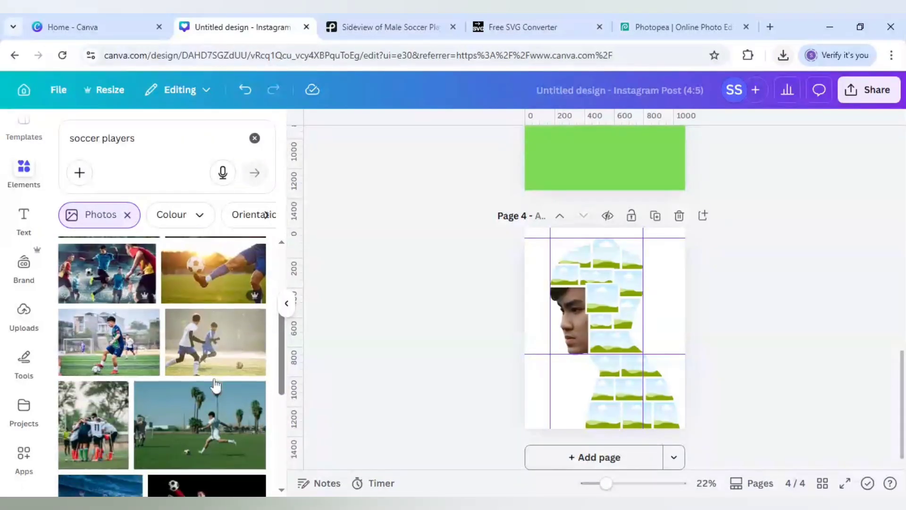
click(123, 353)
drag(618, 336, 603, 299)
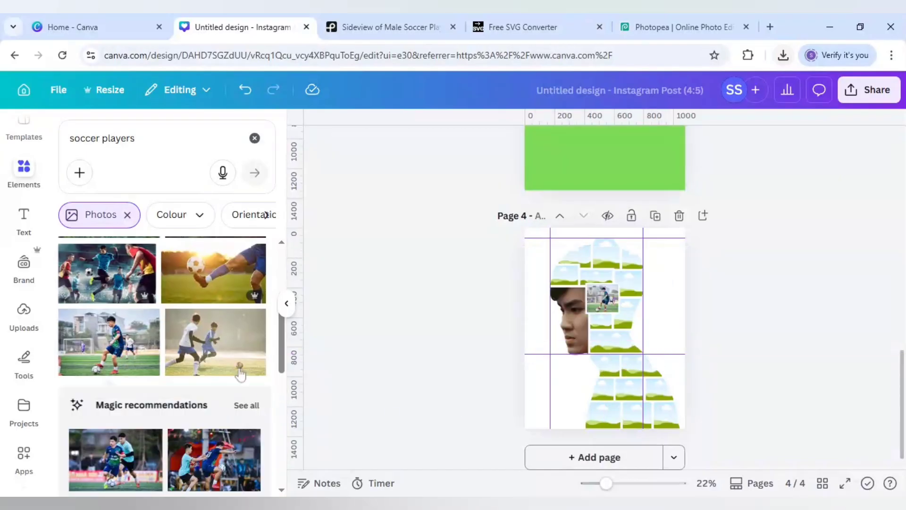
click(228, 355)
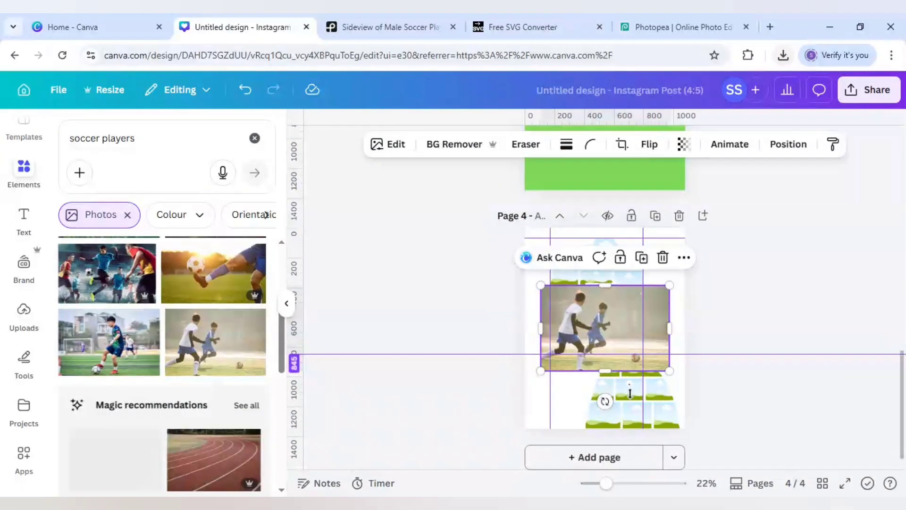
Remove all four guides, two horizontal and two vertical, from page 4.
drag(629, 393, 636, 464)
drag(642, 427, 669, 408)
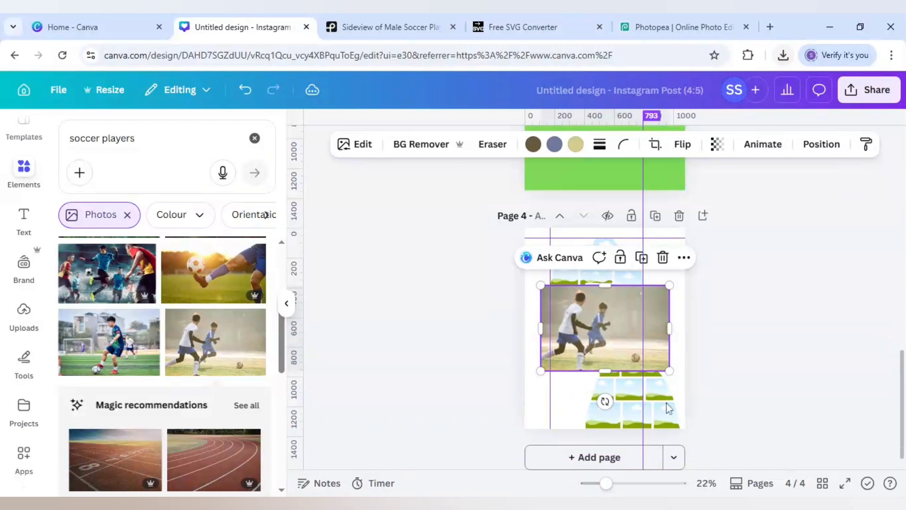
drag(642, 368, 902, 369)
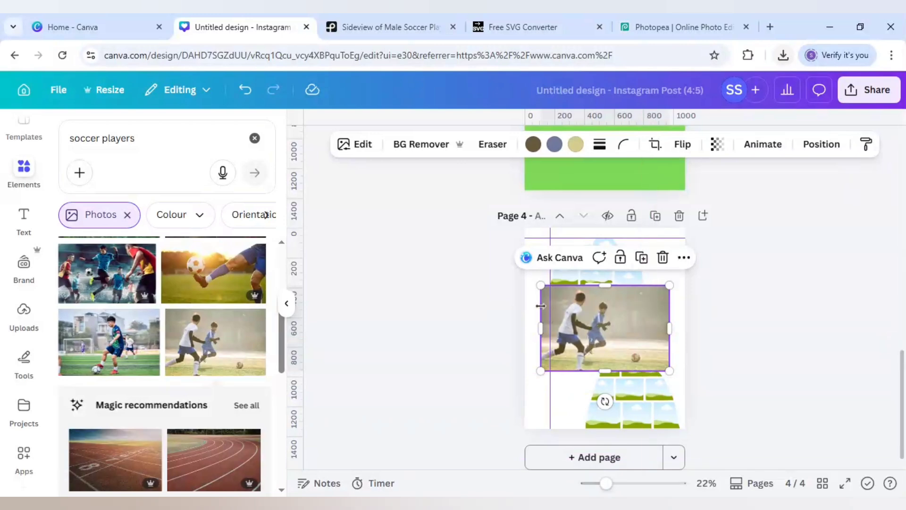
drag(550, 312, 219, 320)
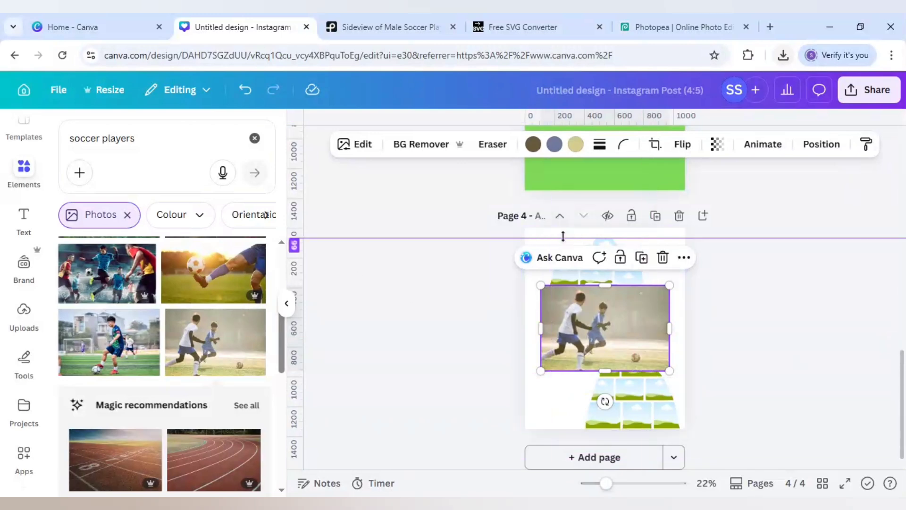
drag(563, 237, 541, 32)
Place the running players photo in the frame at the back of the head and enlarge it within the frame.
drag(634, 299, 643, 302)
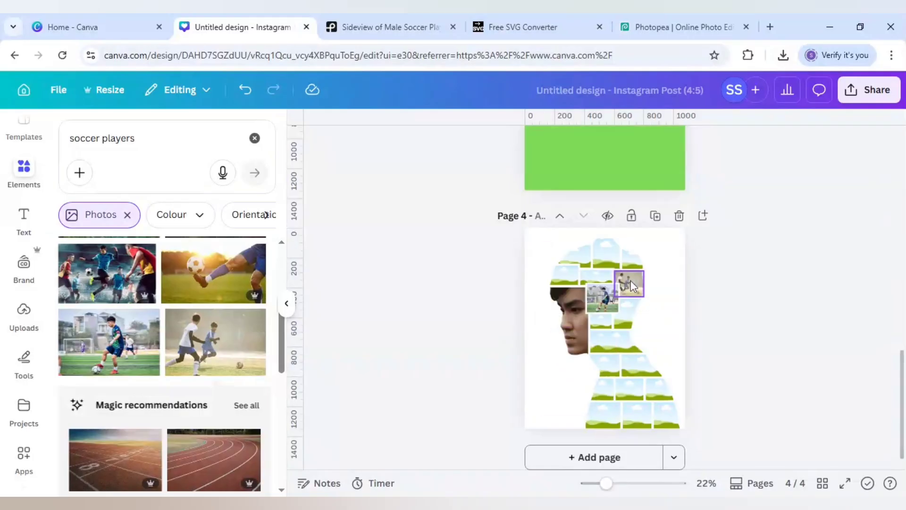
scroll(633, 285, up, 4)
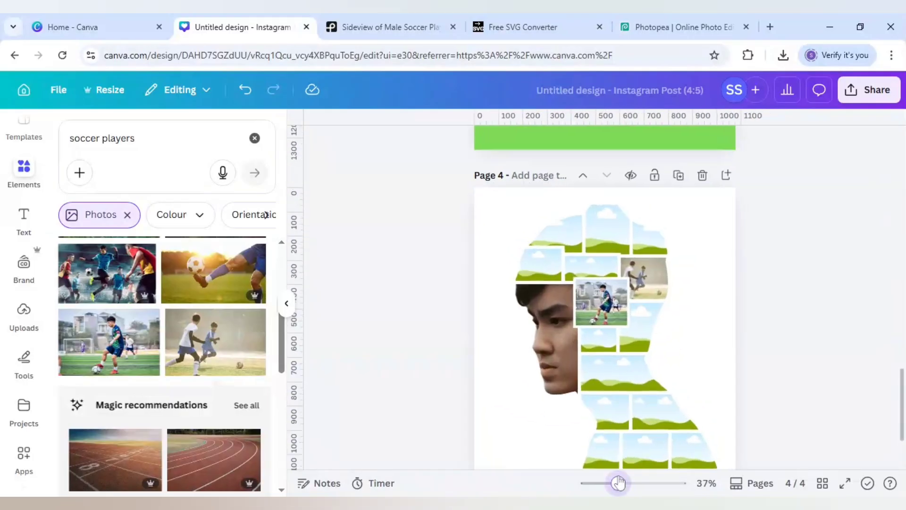
double_click(655, 279)
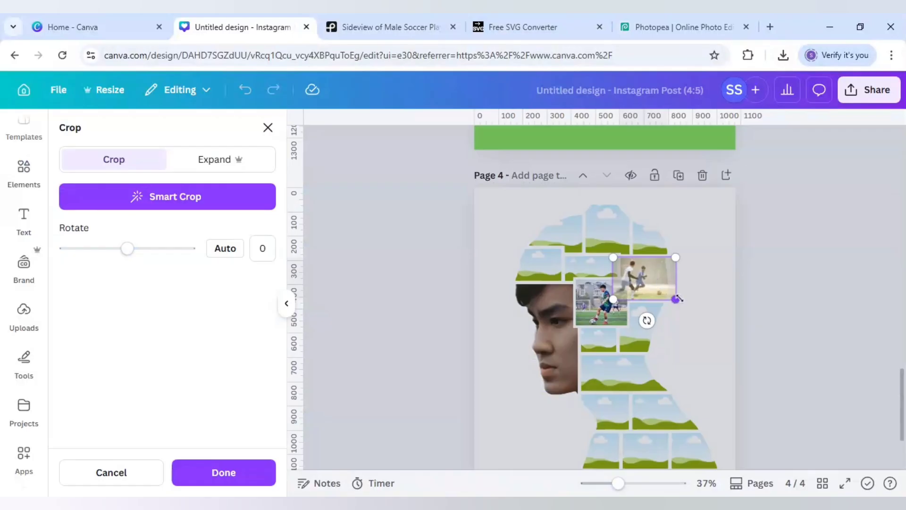
drag(676, 301, 700, 316)
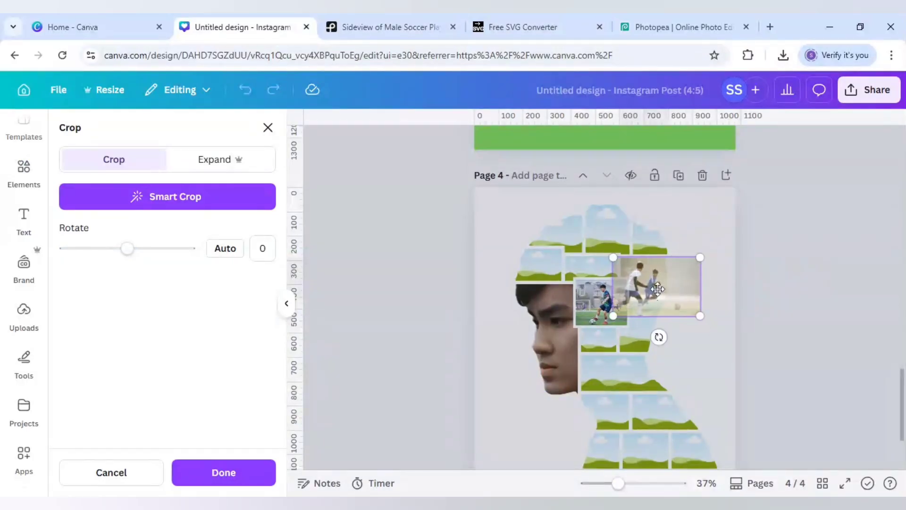
drag(657, 288, 657, 287)
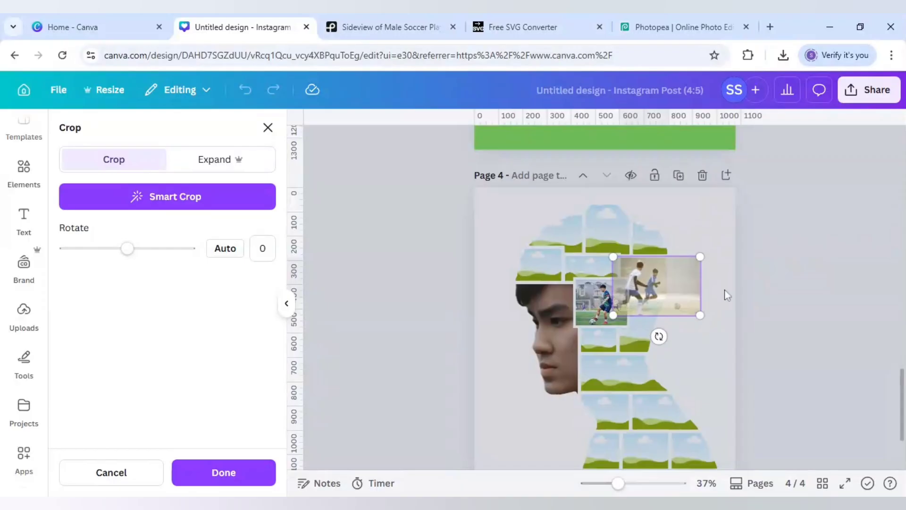
click(726, 295)
Fill the wide neck frame with the photo of a player kicking on a green pitch with palm trees.
scroll(179, 338, down, 4)
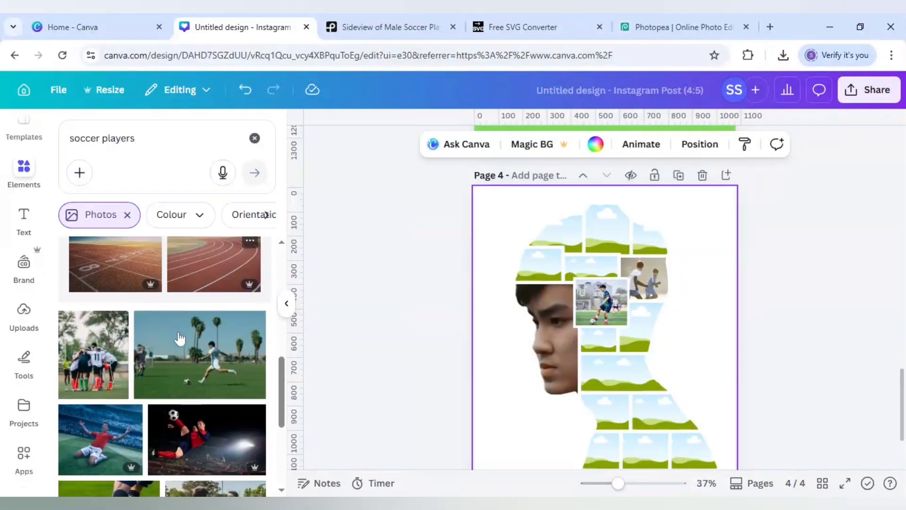
click(200, 354)
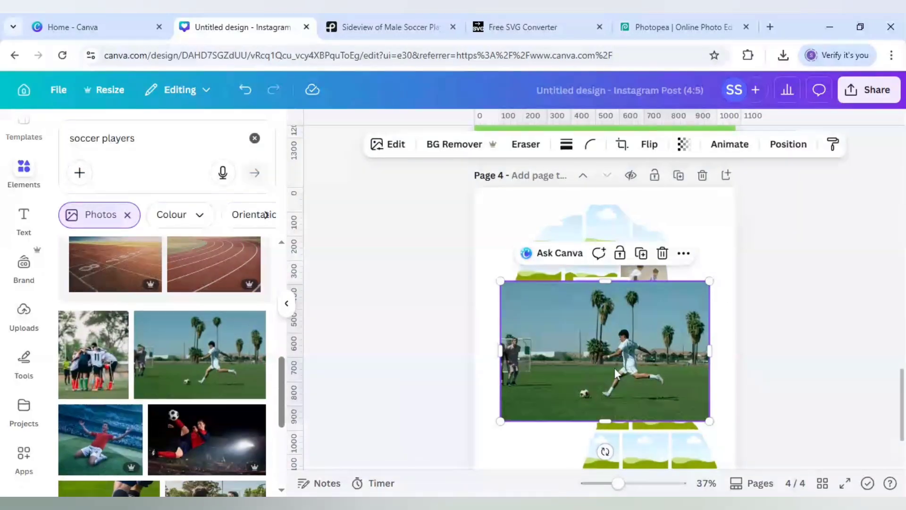
mouse_move(618, 374)
mouse_down()
mouse_move(629, 381)
mouse_move(623, 365)
mouse_up()
double_click(622, 368)
click(493, 357)
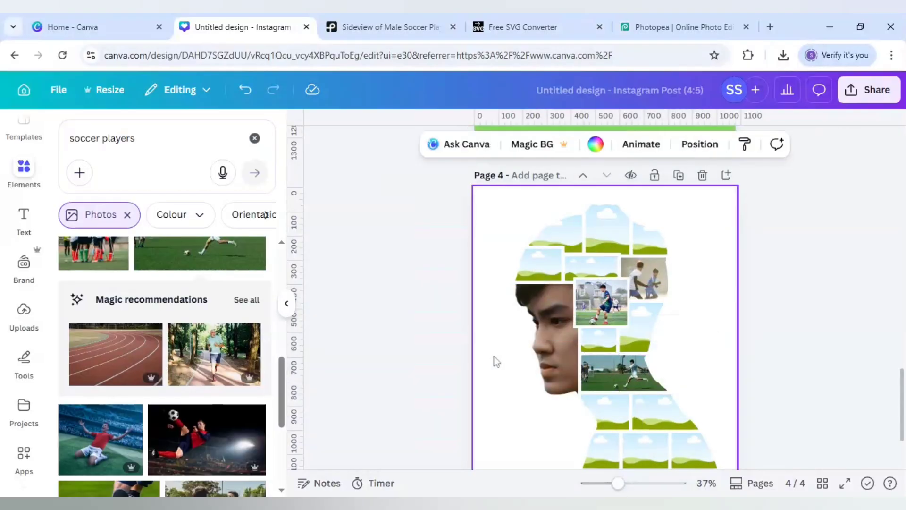
Fill the shoulder frame with the red-kit mid-air kick photo and the middle crown frame with the blue-kit team photo.
scroll(213, 398, down, 2)
click(207, 382)
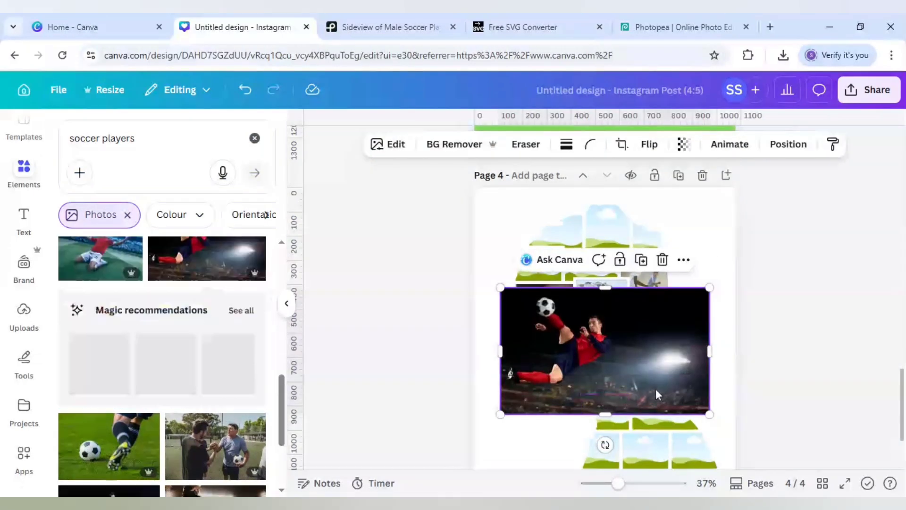
drag(655, 389, 661, 409)
click(144, 450)
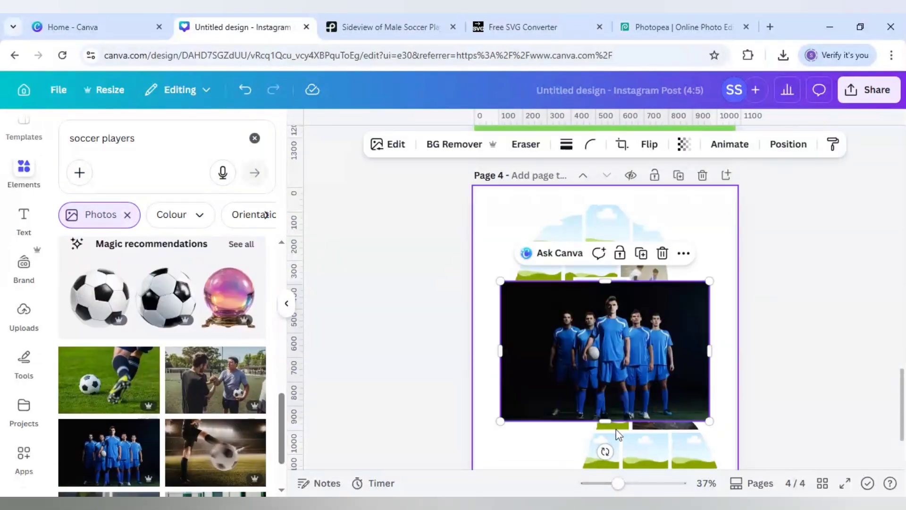
drag(596, 288, 599, 238)
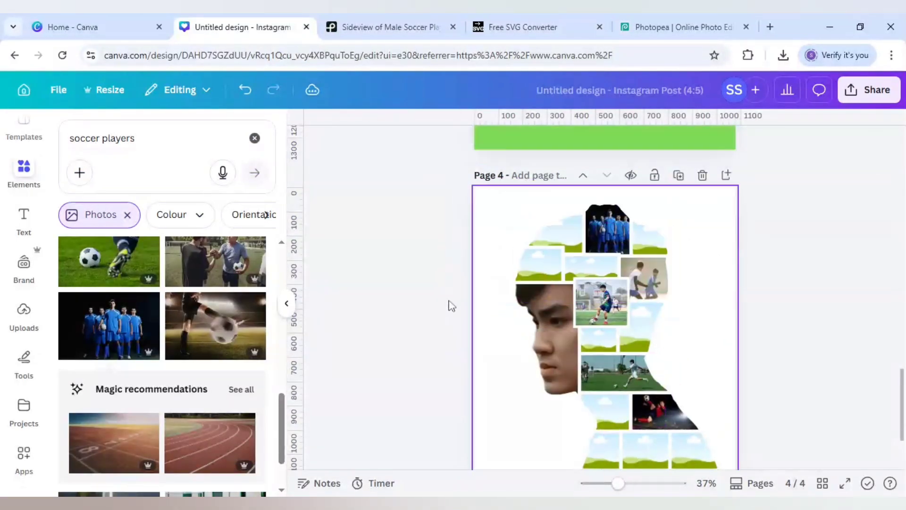
Clear the photo from the wide neck frame and fill the frame above the forehead with the red-kit player kicking in a stadium.
scroll(193, 363, down, 5)
scroll(221, 373, down, 5)
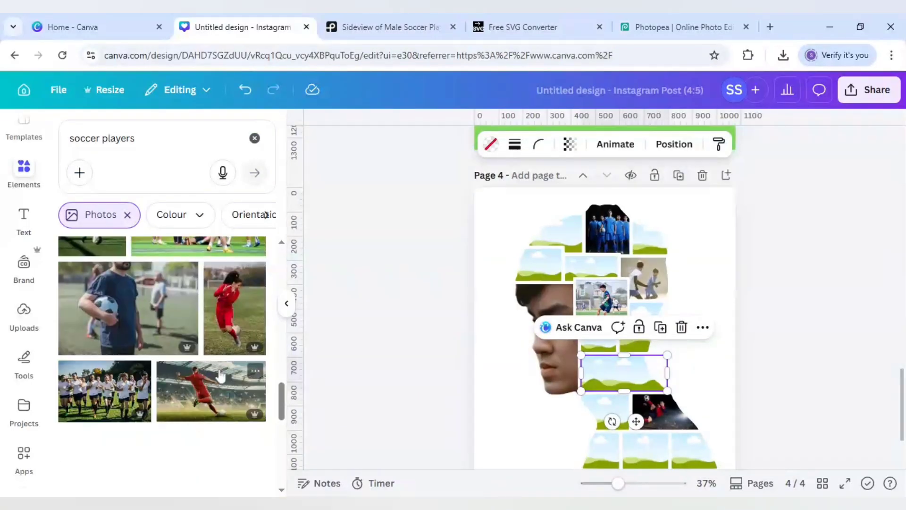
click(211, 325)
drag(613, 365, 554, 265)
Fill the middle frame of the second head row with the photo of the red-shirted player dribbling at night.
scroll(223, 388, down, 2)
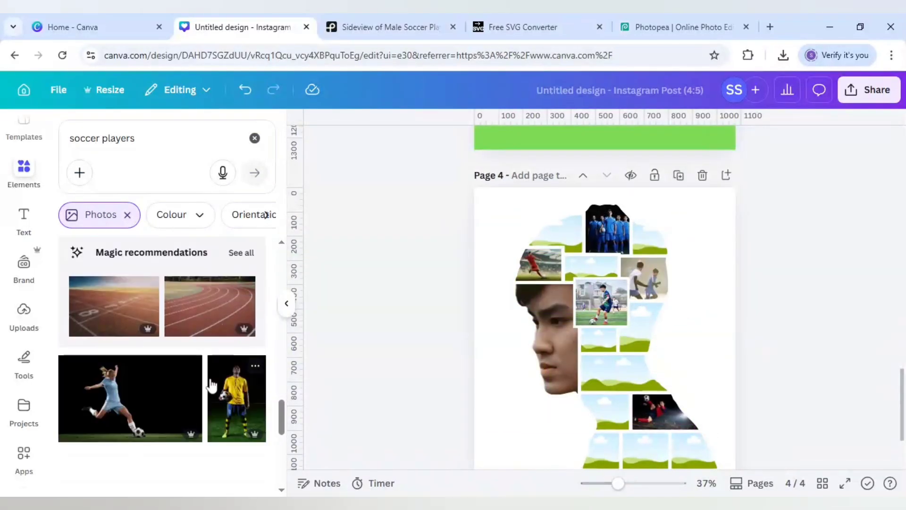
scroll(224, 394, down, 5)
click(218, 359)
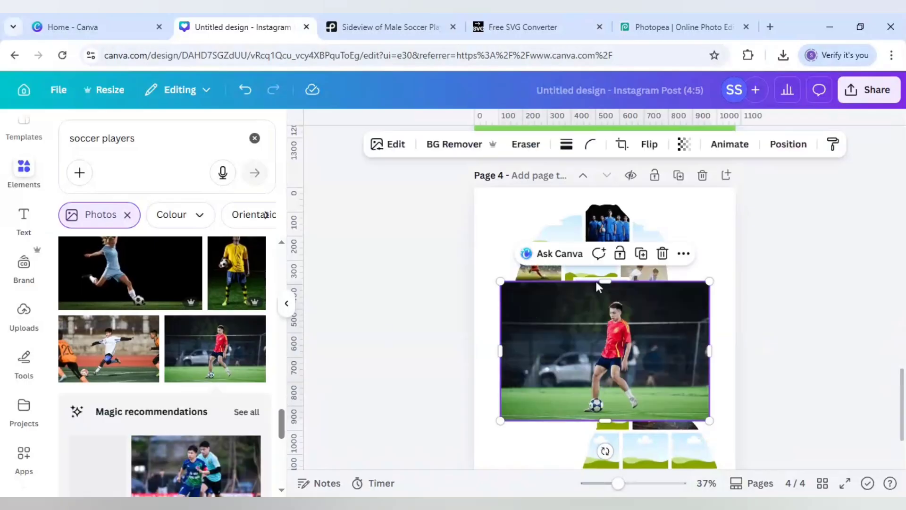
drag(604, 359, 591, 267)
Fill the front crown frame with the recommended photo of two players competing for the ball.
scroll(226, 391, down, 2)
scroll(226, 391, down, 1)
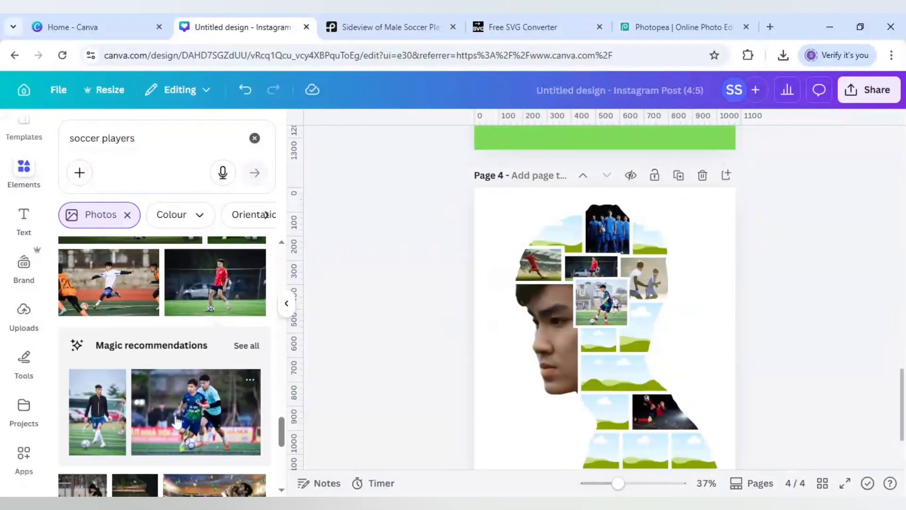
click(226, 391)
drag(587, 311, 601, 262)
click(461, 255)
click(461, 255)
Fill the middle frame of the second-lowest row with the photo of a player in a pink bib training around cones.
scroll(136, 413, down, 2)
scroll(136, 412, down, 6)
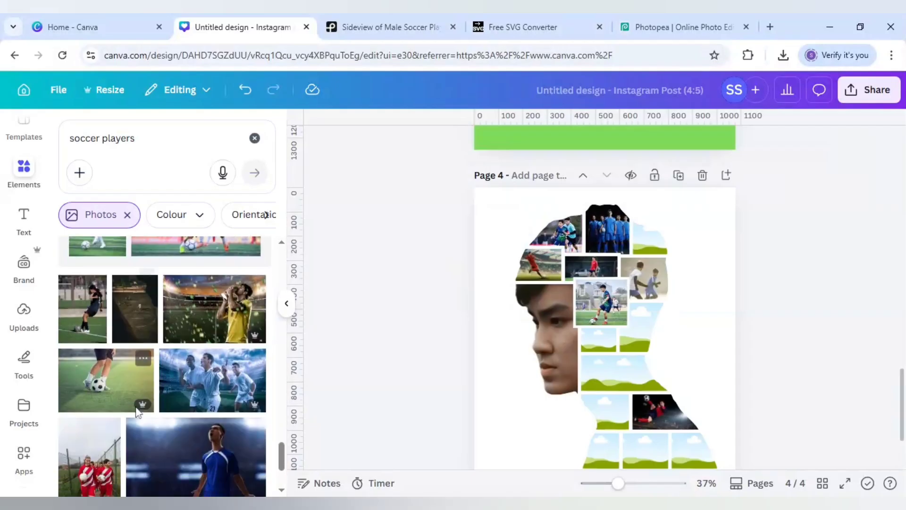
scroll(319, 414, down, 3)
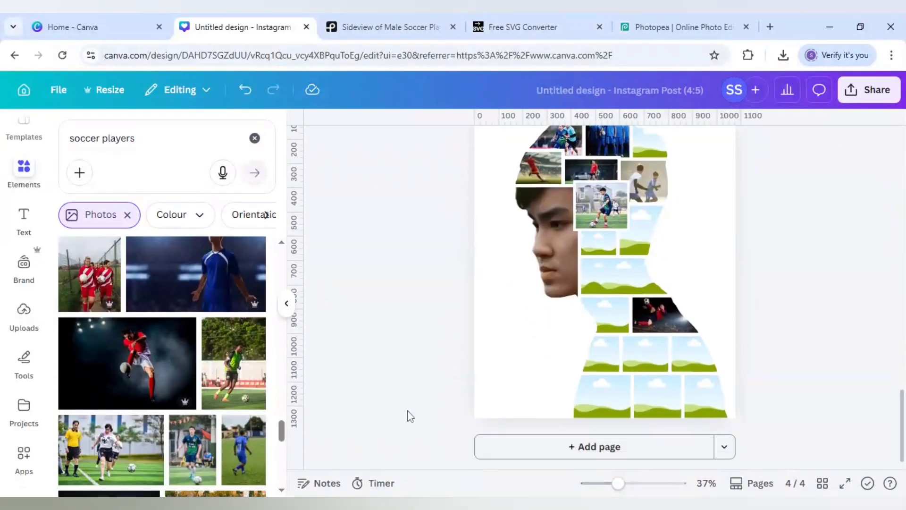
scroll(207, 457, down, 3)
click(211, 401)
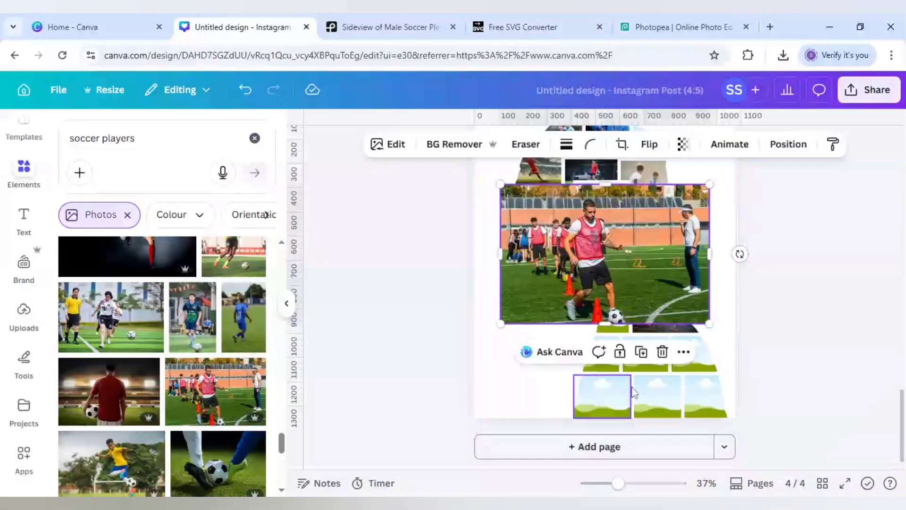
drag(650, 278, 653, 347)
click(367, 420)
Fill the middle bottom-row frame with the red-shirted player seen from behind, and the rightmost frame one row up with the yellow-shirted player.
scroll(231, 445, down, 1)
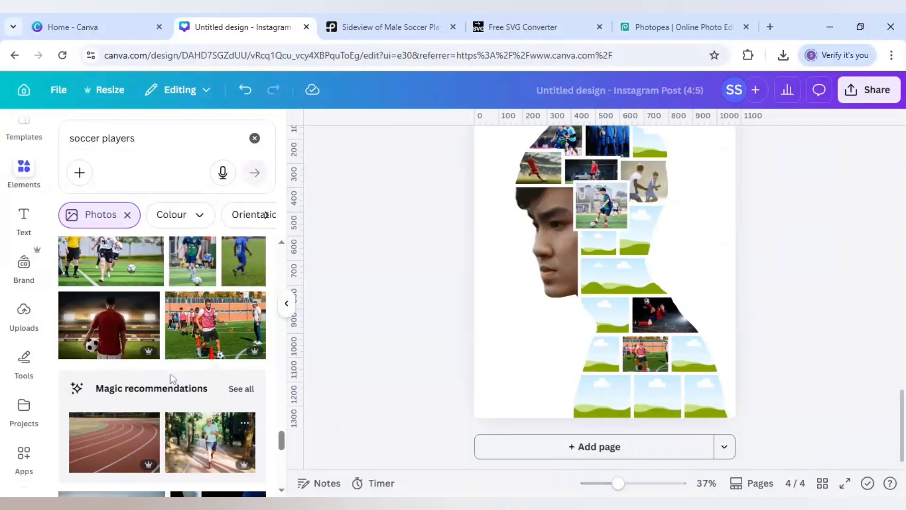
click(109, 326)
drag(604, 255, 657, 397)
scroll(160, 377, down, 2)
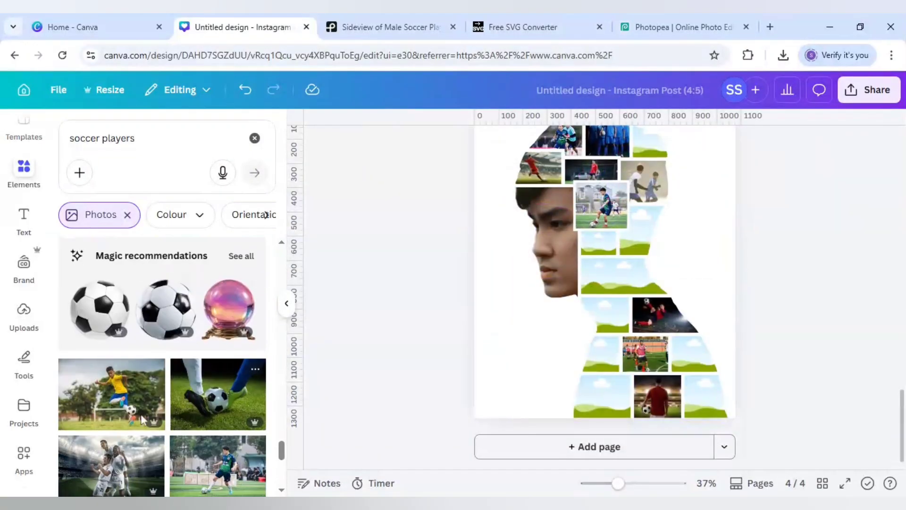
click(111, 394)
drag(675, 289, 693, 351)
Fill the leftmost frame of the second-lowest row with the dark-kit player kicking, and the wide neck frame with the red-kit player sliding in celebration.
scroll(202, 428, down, 1)
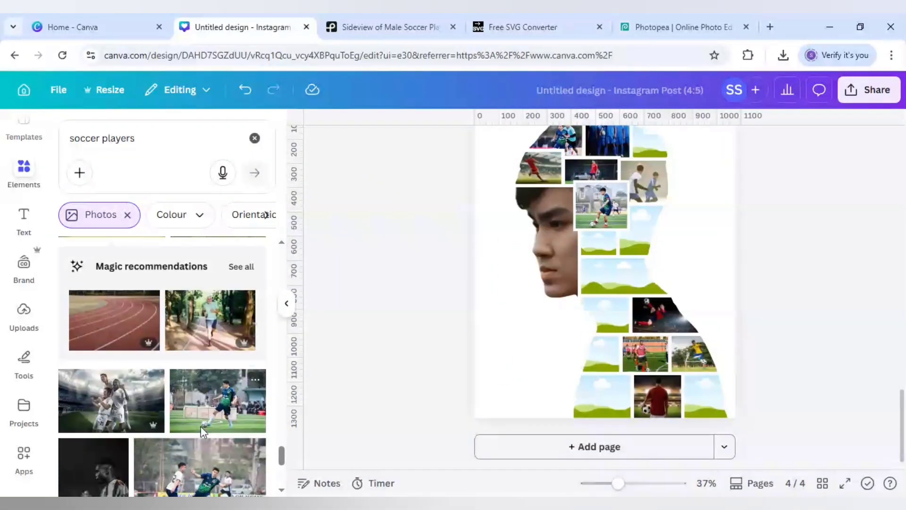
click(225, 406)
drag(604, 255, 600, 354)
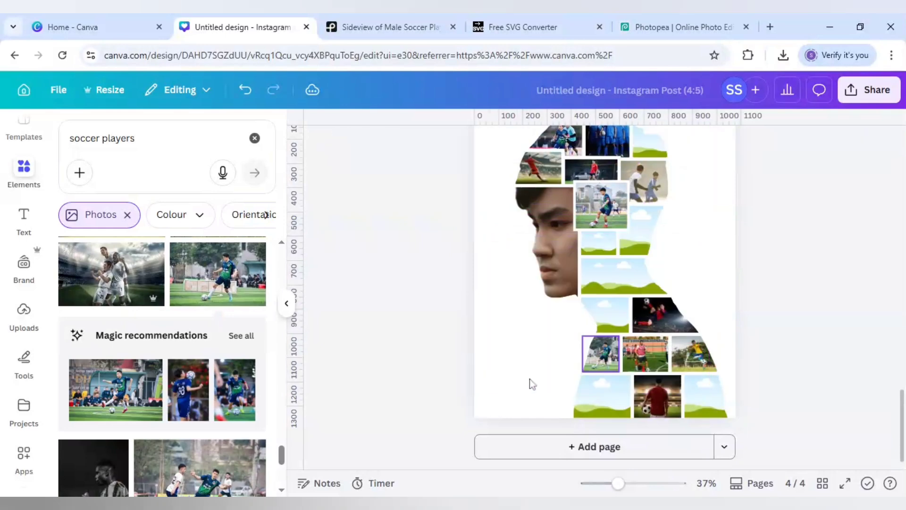
scroll(228, 400, down, 1)
scroll(228, 400, down, 4)
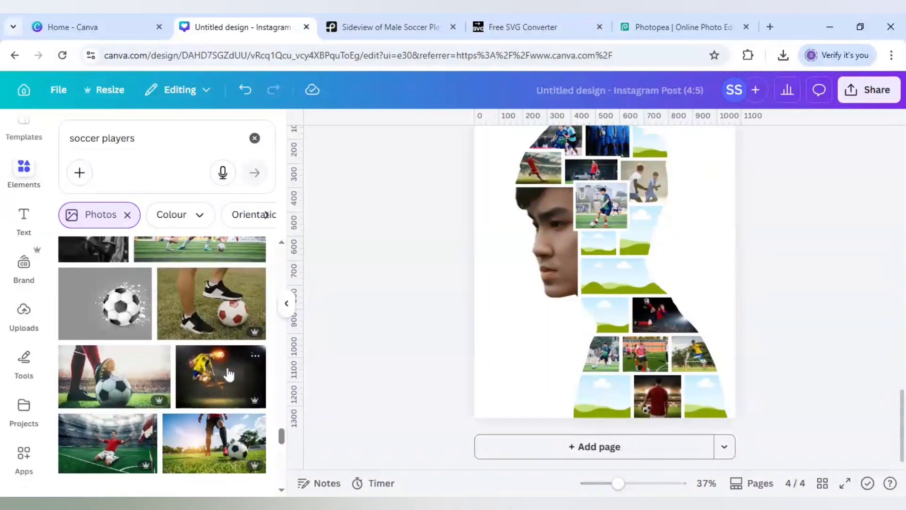
click(144, 420)
drag(604, 253, 623, 276)
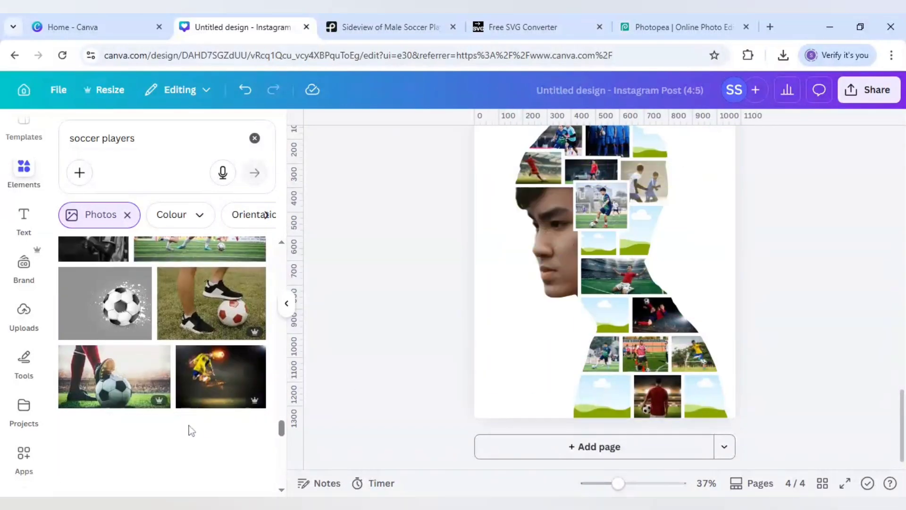
Fill the small frame directly below the central head photo with the photo of a red-kit player running between two blue-kit players.
scroll(188, 429, down, 2)
scroll(184, 403, down, 4)
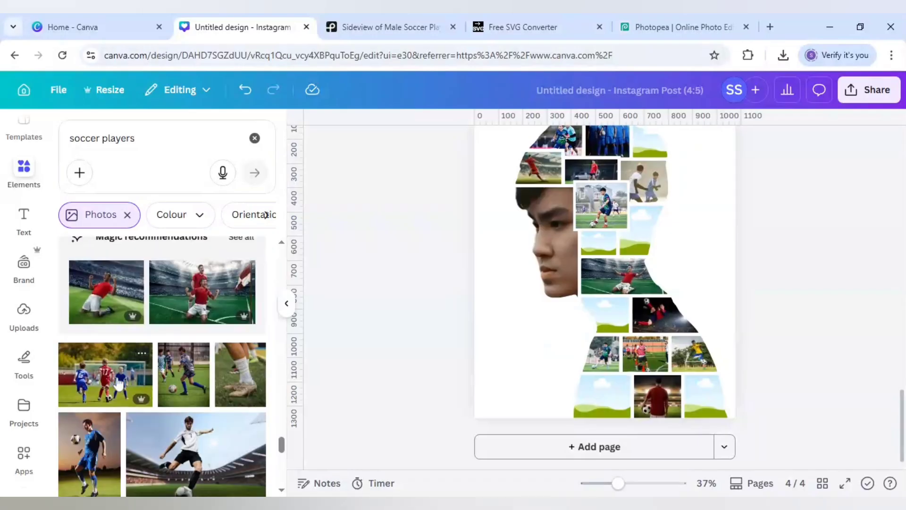
click(105, 373)
drag(639, 272, 607, 242)
Fill the frame at the nape with the photo of a blue-kit player juggling the ball at dusk.
scroll(188, 401, down, 2)
click(89, 406)
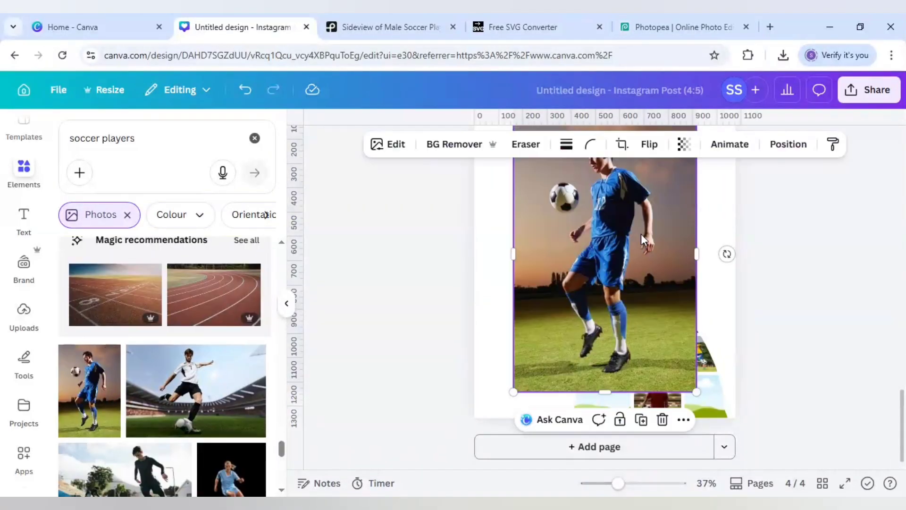
drag(608, 283, 646, 250)
double_click(646, 242)
click(706, 245)
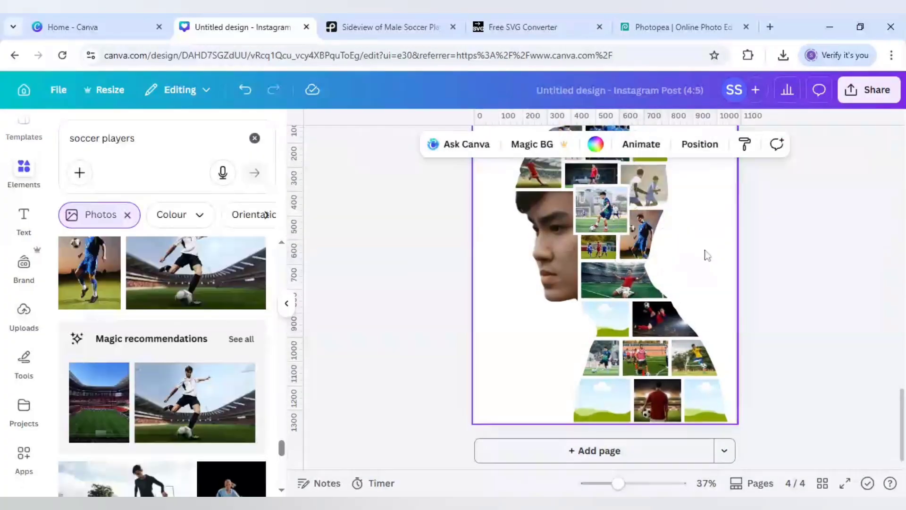
Fill the empty back crown frame with the stadium photo of red-kit and white-kit players competing for the ball.
scroll(705, 254, up, 1)
scroll(168, 409, down, 1)
scroll(167, 409, down, 3)
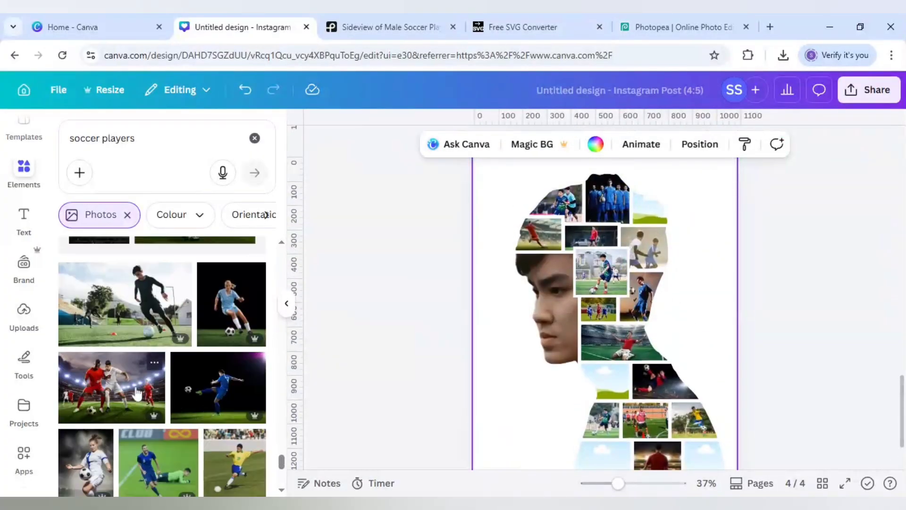
click(137, 394)
drag(630, 254, 661, 208)
double_click(660, 207)
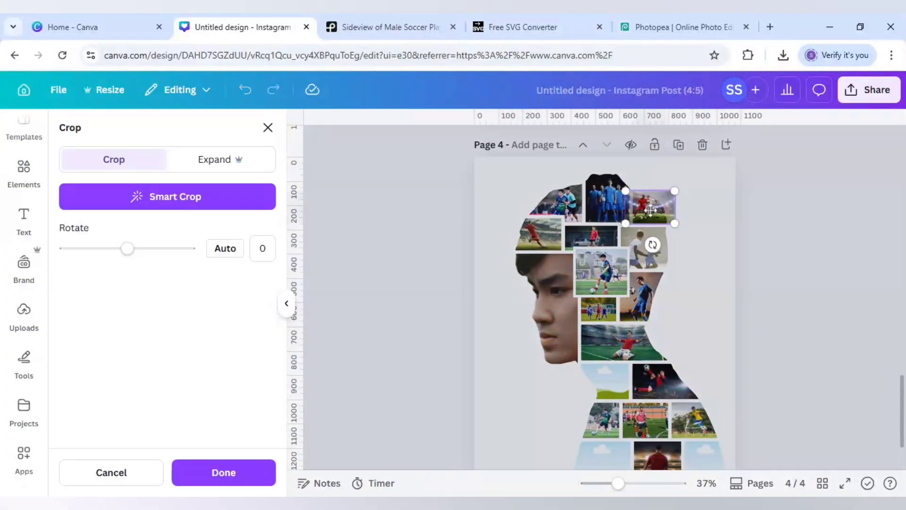
click(709, 232)
Fill the empty throat frame with the photo of a blue-kit player passing a diving goalkeeper, and enlarge the photo slightly within its frame.
scroll(706, 238, down, 2)
scroll(158, 377, down, 1)
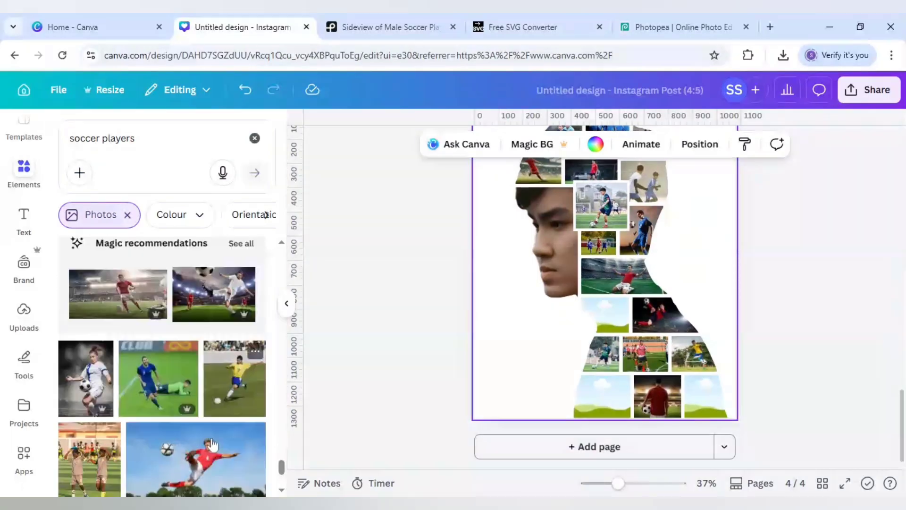
click(157, 387)
drag(616, 317, 626, 317)
double_click(627, 317)
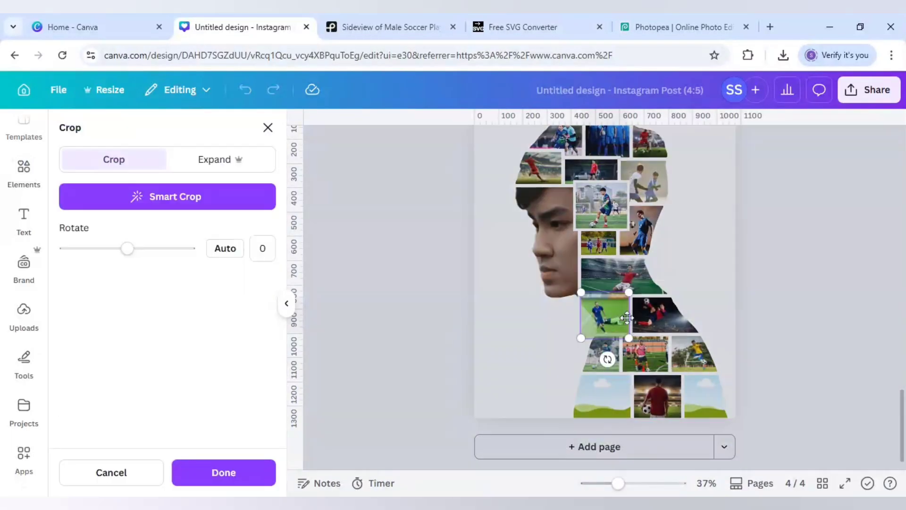
click(525, 348)
double_click(606, 326)
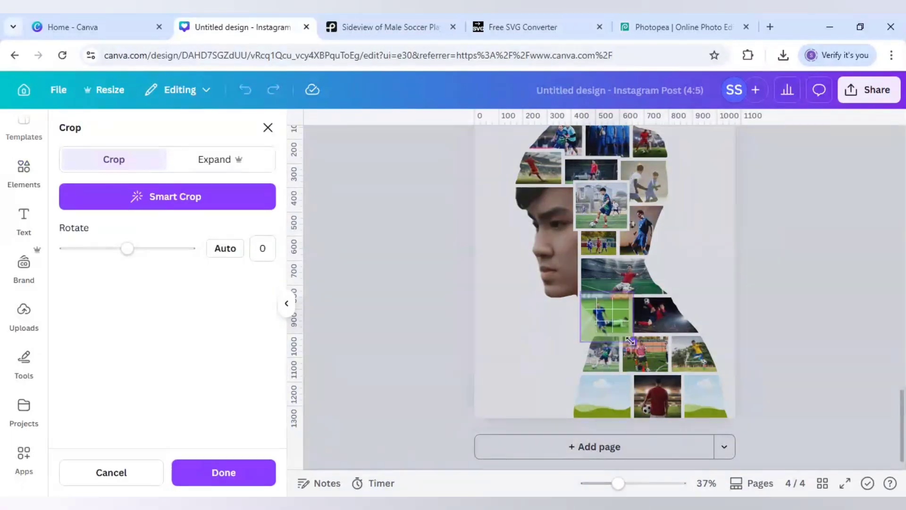
click(556, 343)
Fill the leftmost bottom-row frame with the photo of a red-shirted player volleying the ball under a blue sky.
scroll(160, 377, down, 3)
click(194, 336)
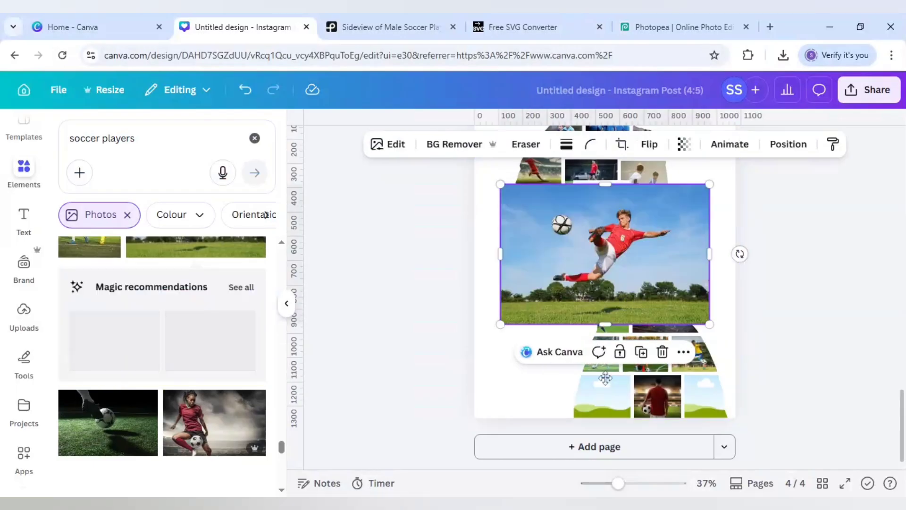
drag(604, 254, 602, 396)
Fill the rightmost bottom-row frame with the blue-toned stadium photo and shift its crop to show the players.
scroll(271, 384, down, 3)
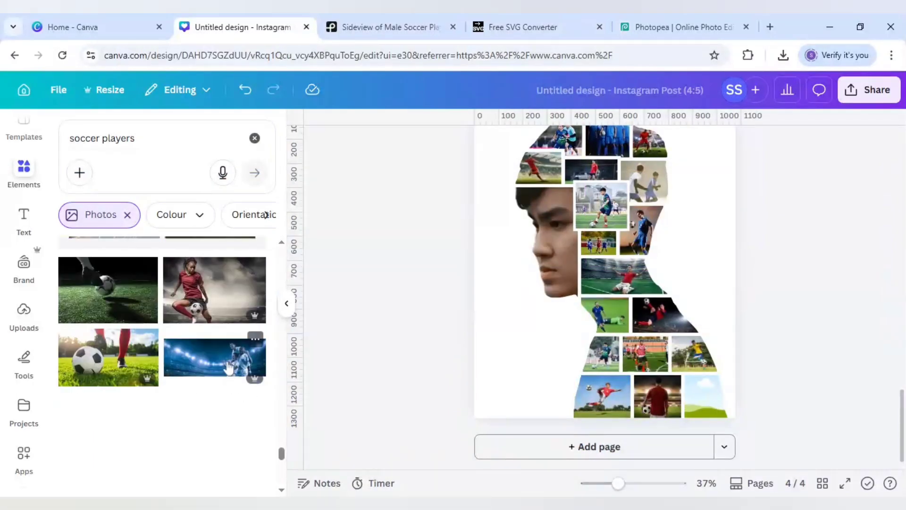
click(227, 367)
drag(602, 253, 656, 404)
double_click(667, 401)
click(783, 401)
click(783, 401)
Stretch the edges of the wide neck frame and the blue-kit player's frame below it slightly to narrow the white gaps.
scroll(783, 401, up, 1)
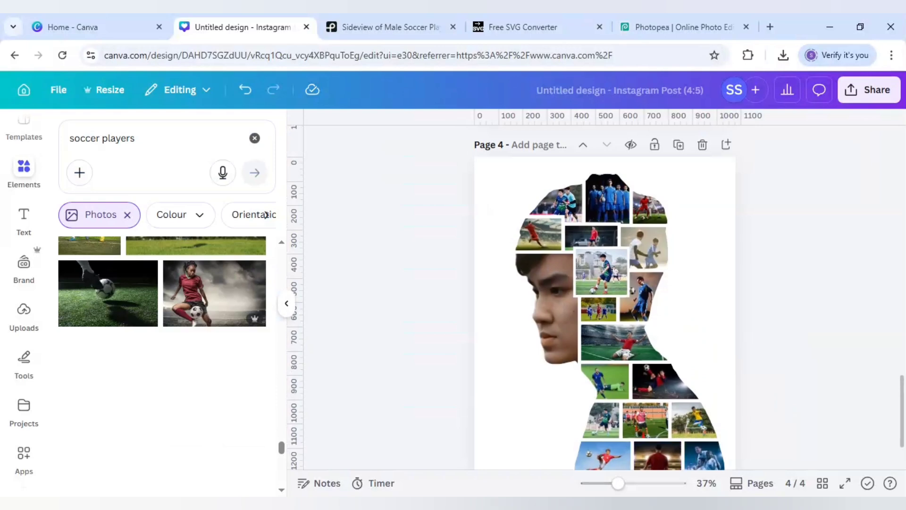
drag(619, 485, 609, 482)
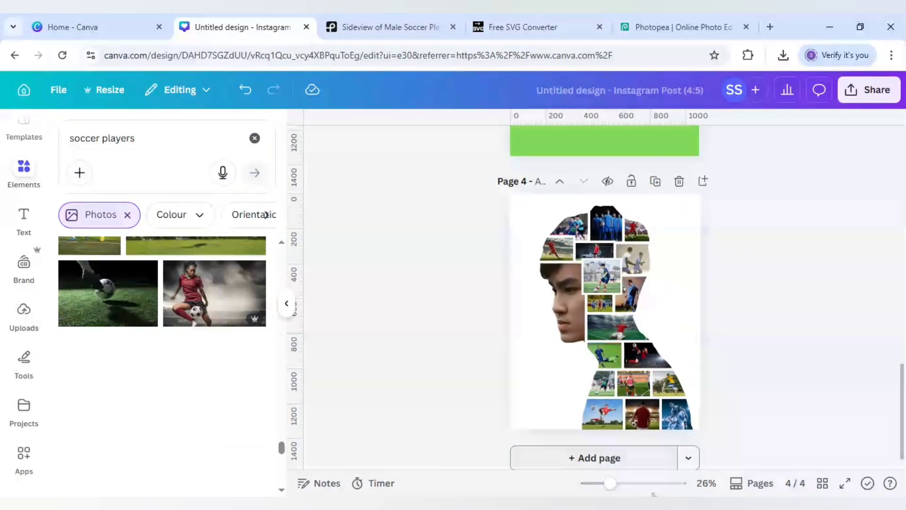
drag(610, 483, 625, 484)
click(605, 372)
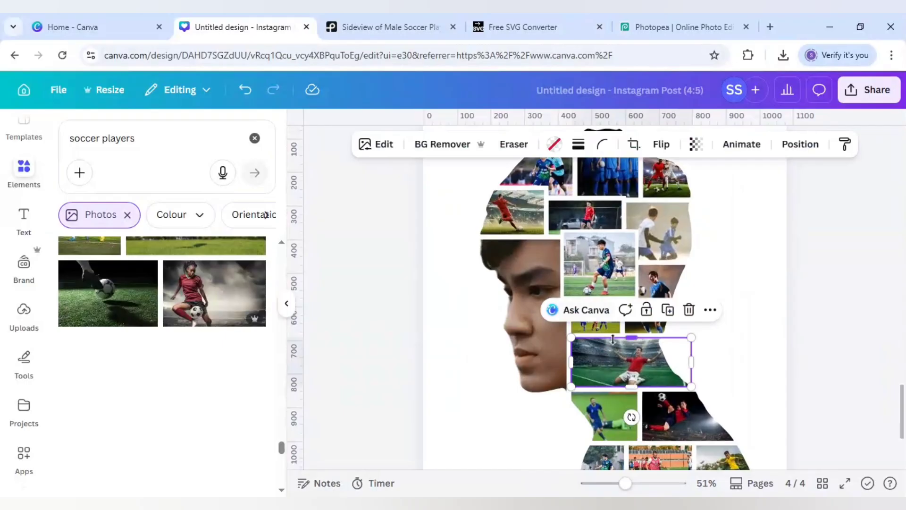
drag(613, 338, 614, 337)
drag(614, 386, 597, 387)
click(596, 405)
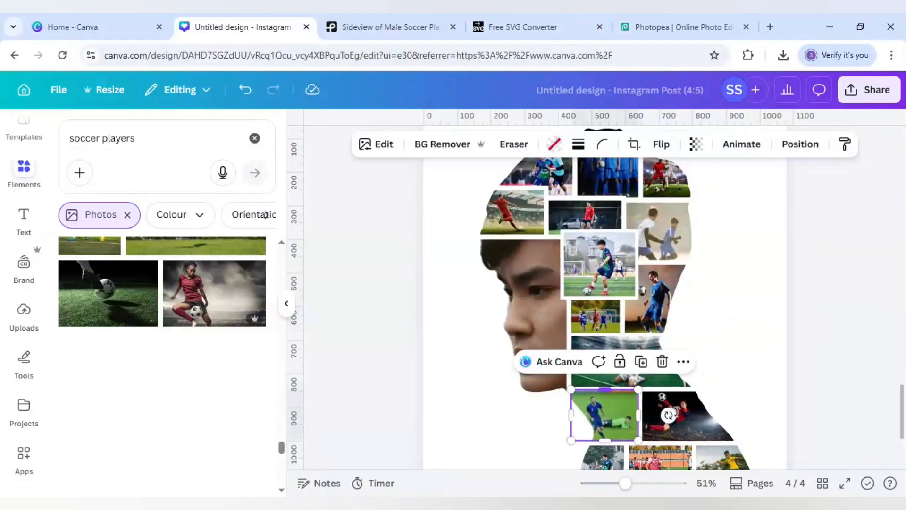
click(761, 405)
Extend the upper edge of the dark red-kit player's shoulder frame slightly to narrow the gap beneath the wide neck frame.
click(674, 410)
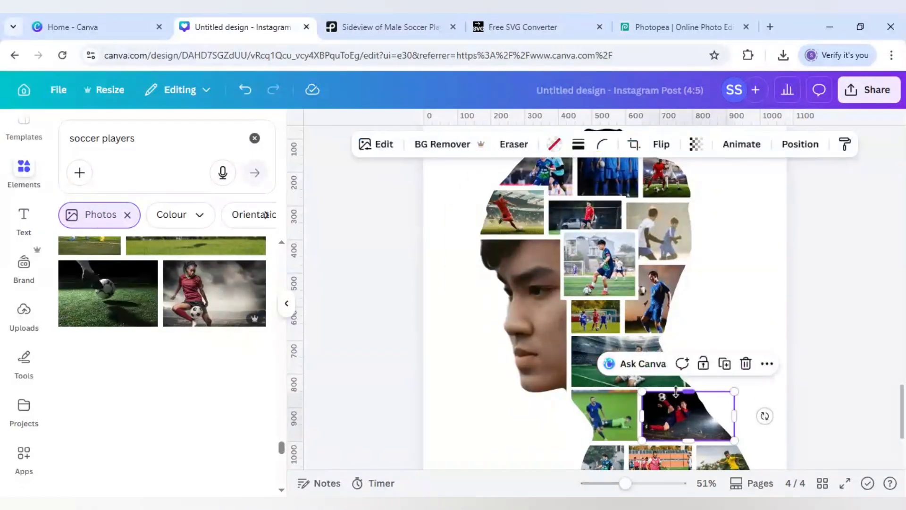
drag(676, 391, 675, 389)
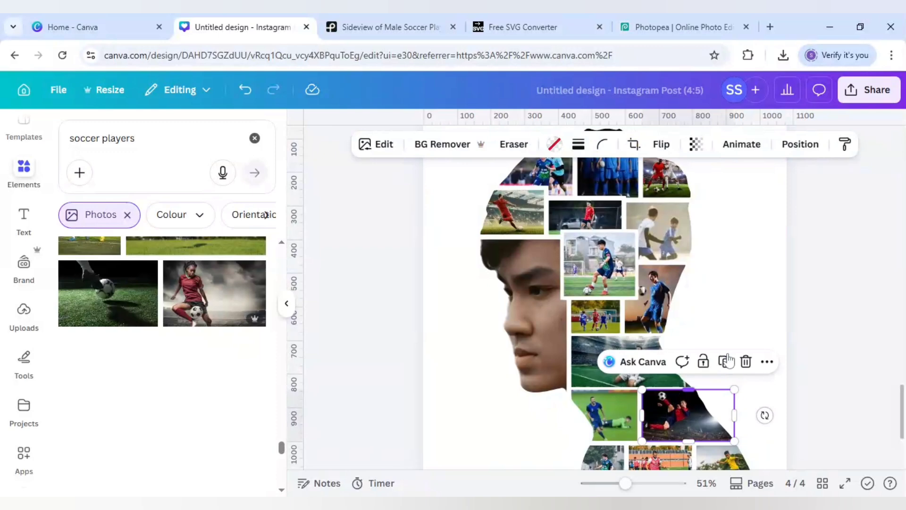
click(771, 389)
Enlarge the central head frame with the dark-kit player outward on its sides to close the gaps around it.
click(649, 278)
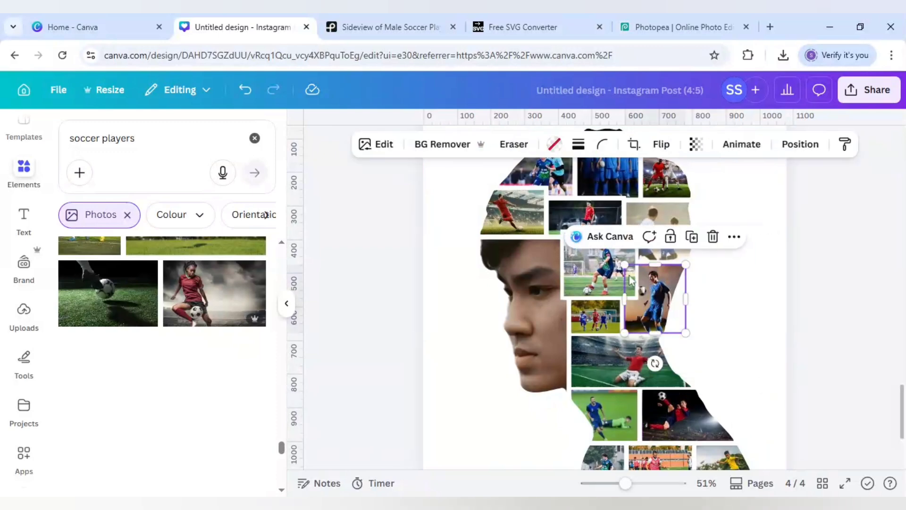
click(583, 259)
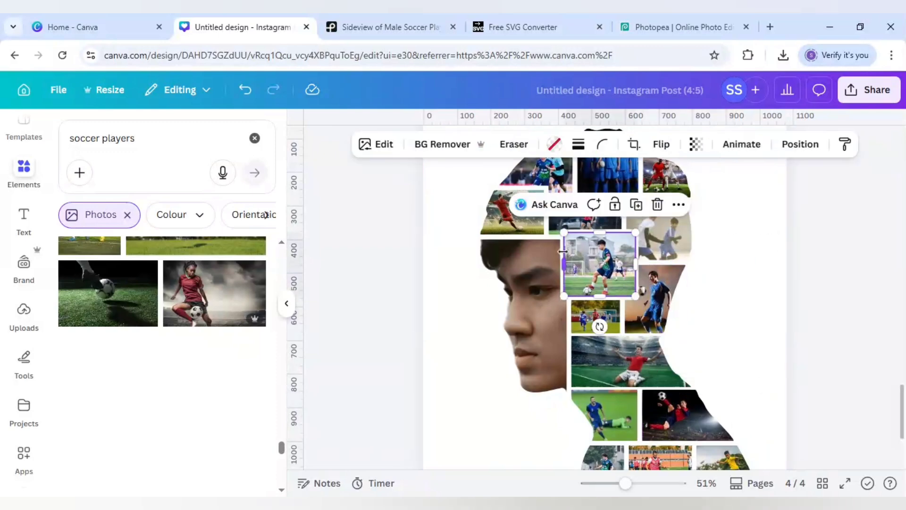
drag(560, 253, 561, 253)
drag(634, 253, 638, 252)
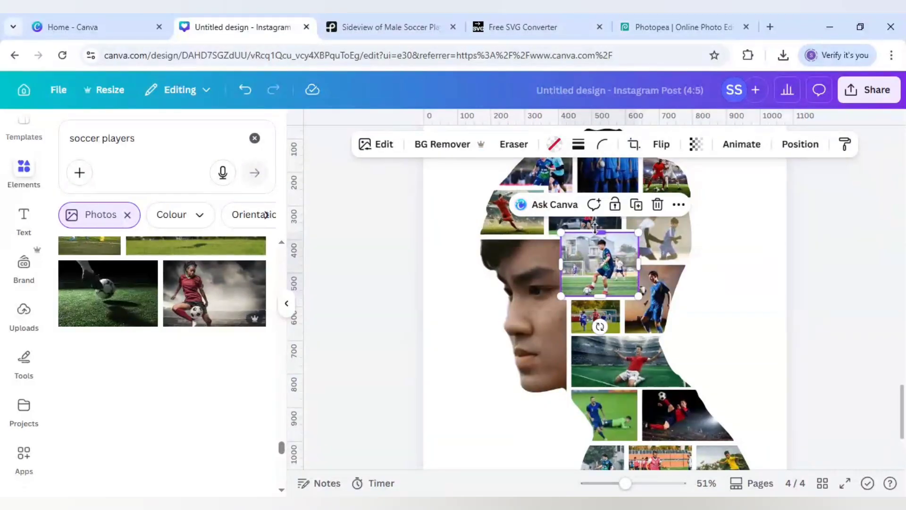
drag(594, 228, 594, 230)
drag(593, 293, 593, 299)
click(734, 306)
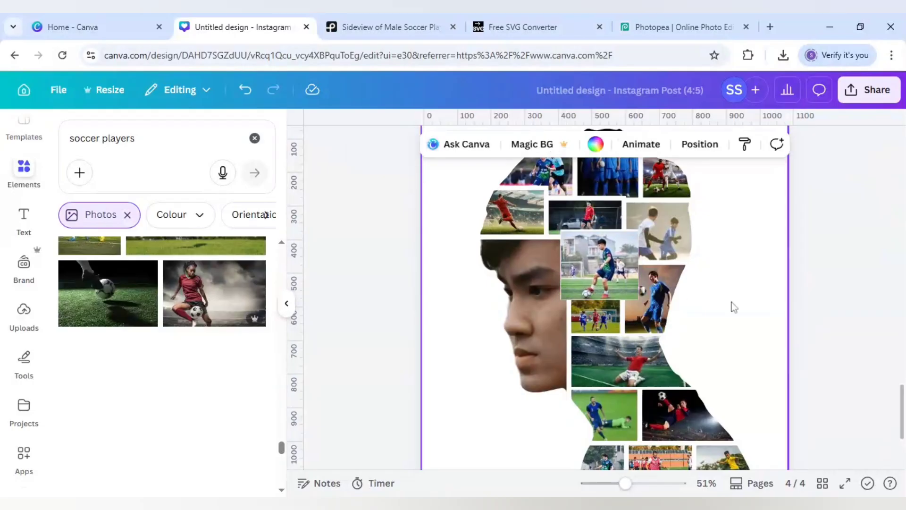